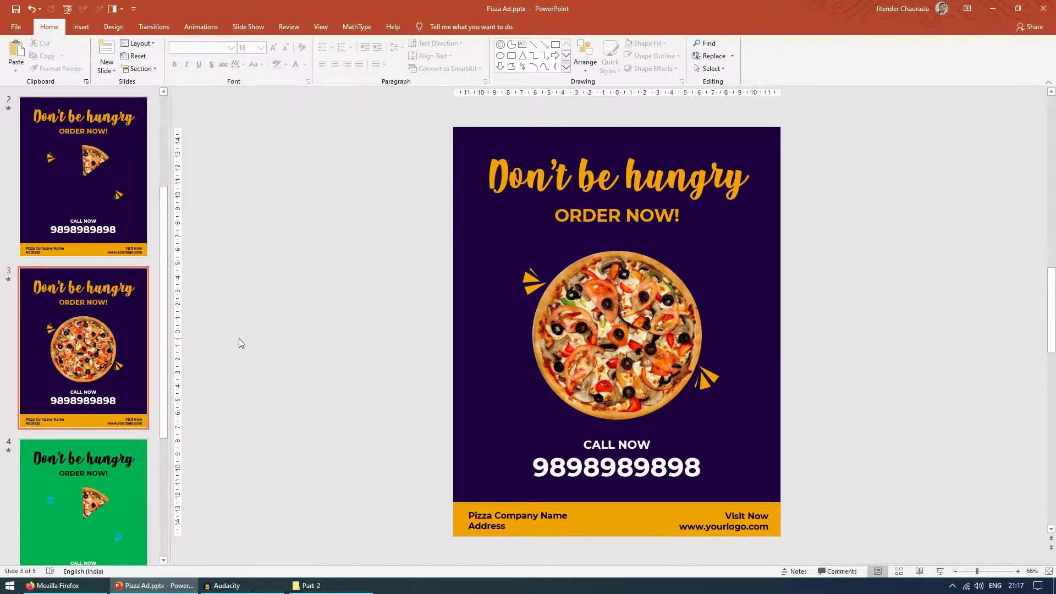
Create a new blank presentation and dismiss its Design Ideas suggestions.
key(ctrl+n)
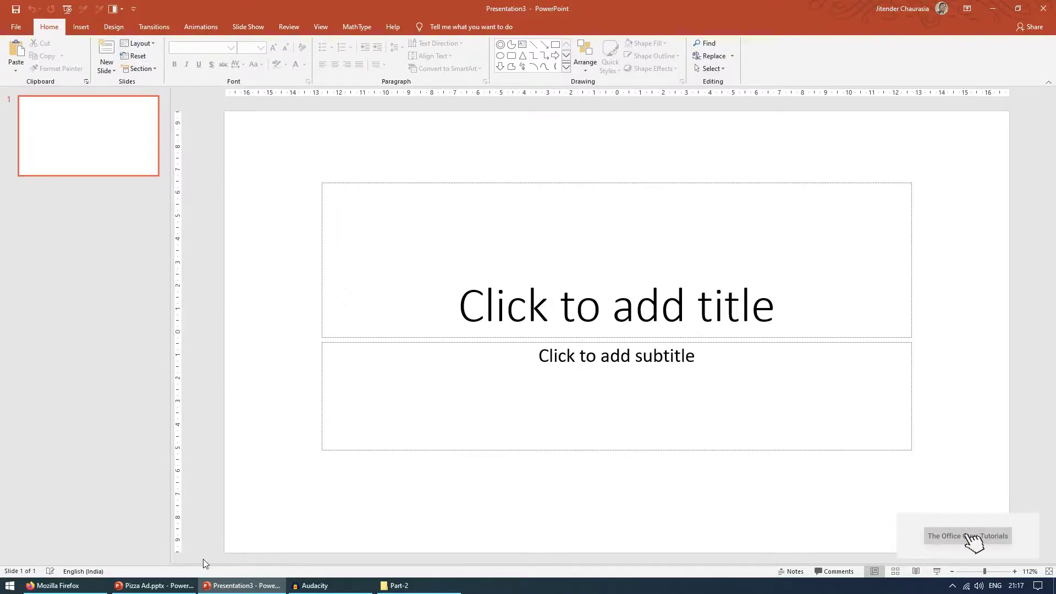
click(152, 585)
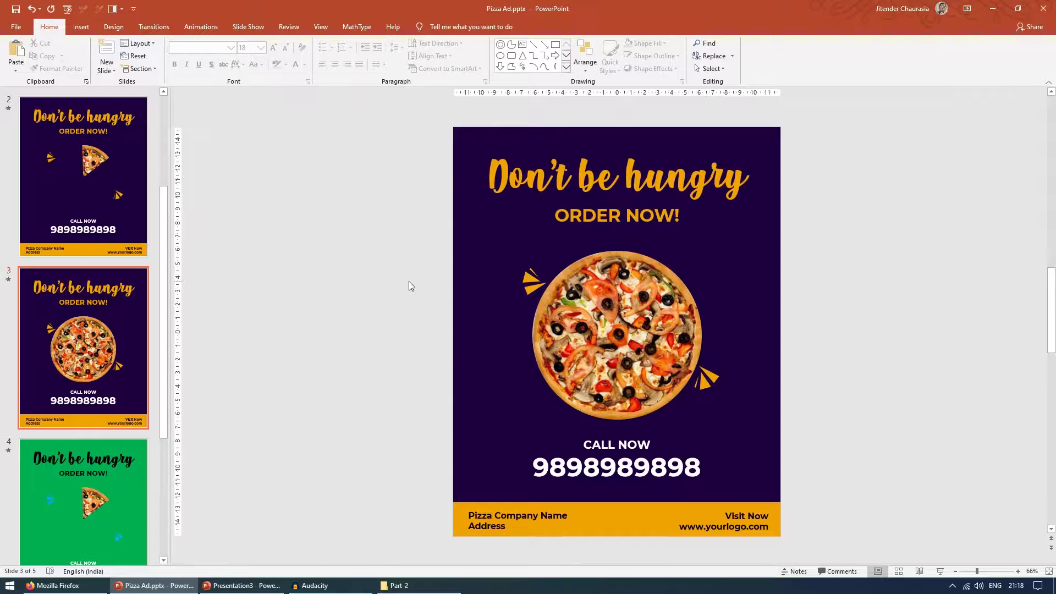
click(260, 586)
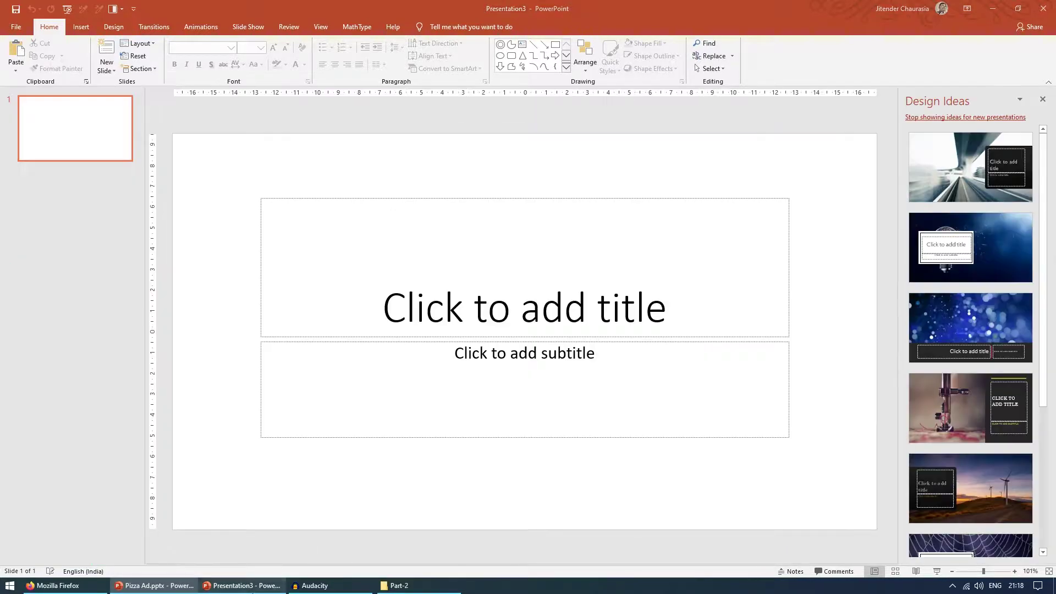
click(1043, 99)
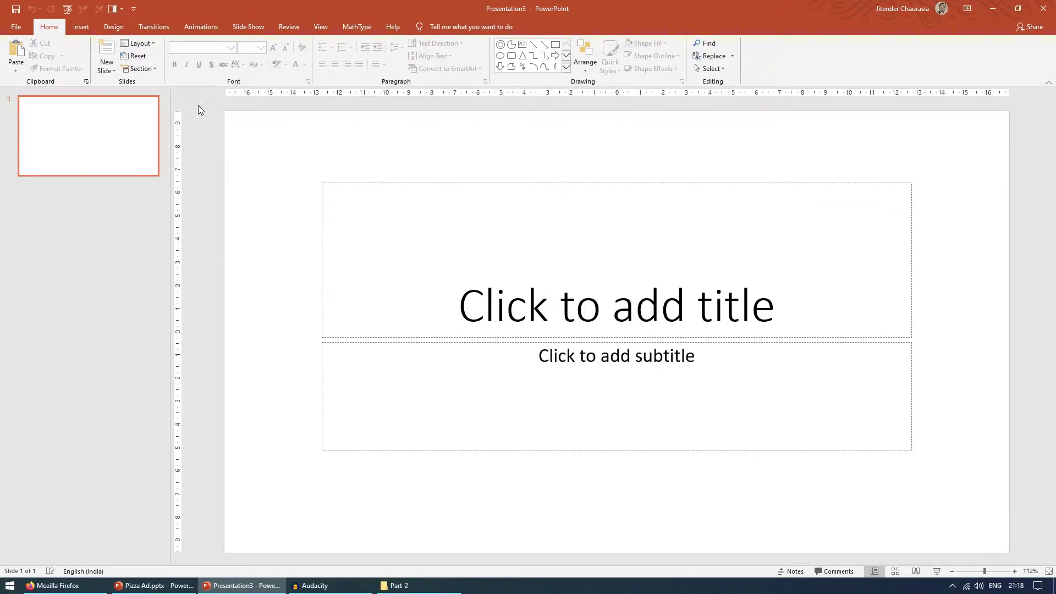
Open the custom slide size settings for the new presentation and choose Custom as the size type.
click(122, 31)
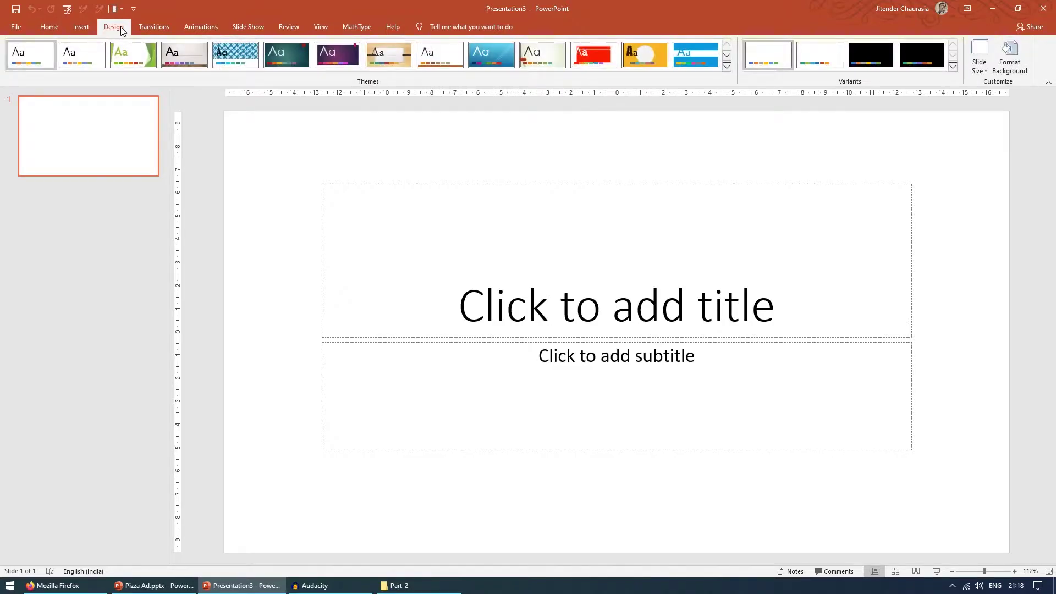
click(982, 71)
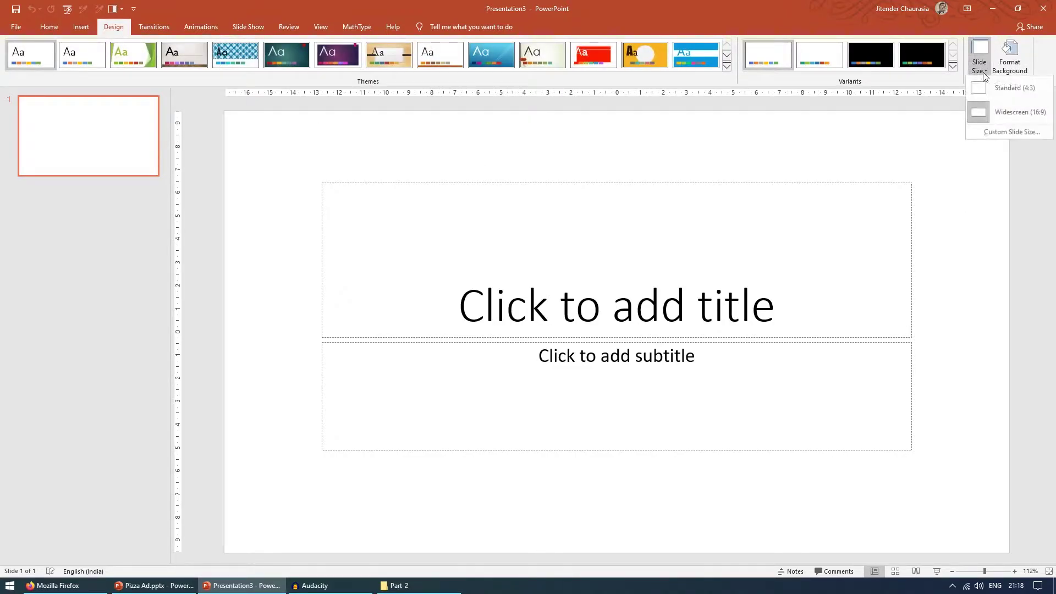
click(997, 134)
drag(498, 231, 498, 176)
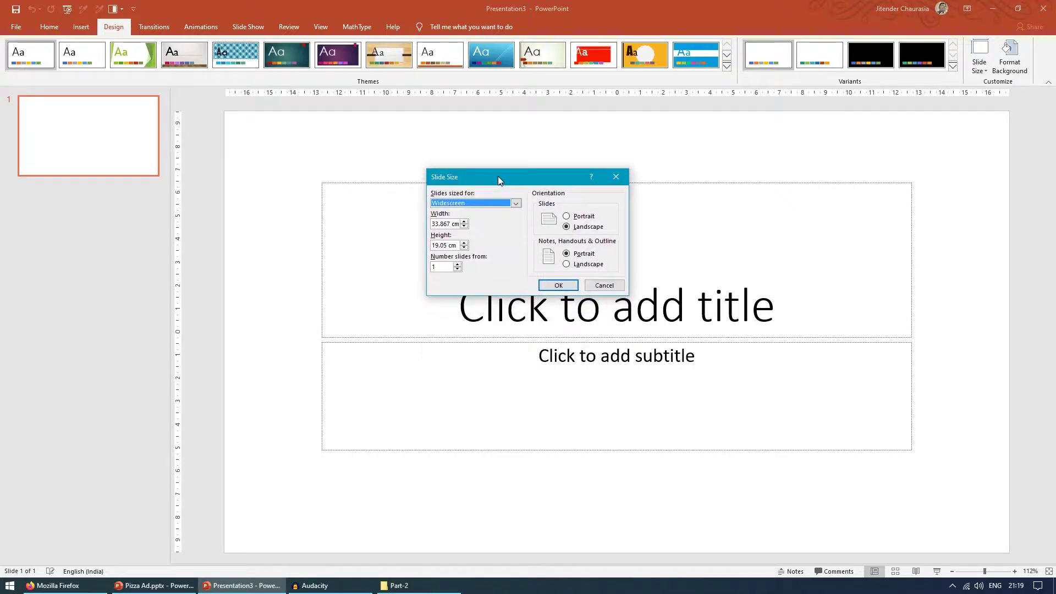
click(487, 205)
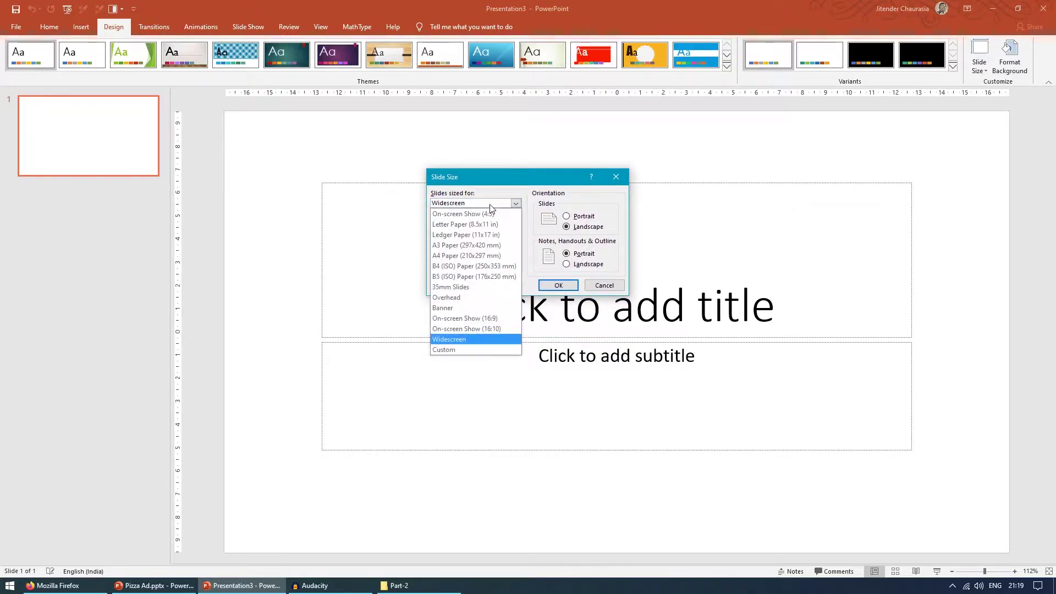
click(460, 348)
Set the slide width to 40 cm and height to 50 cm, scaling the content with Maximize.
drag(460, 224, 402, 229)
text(40)
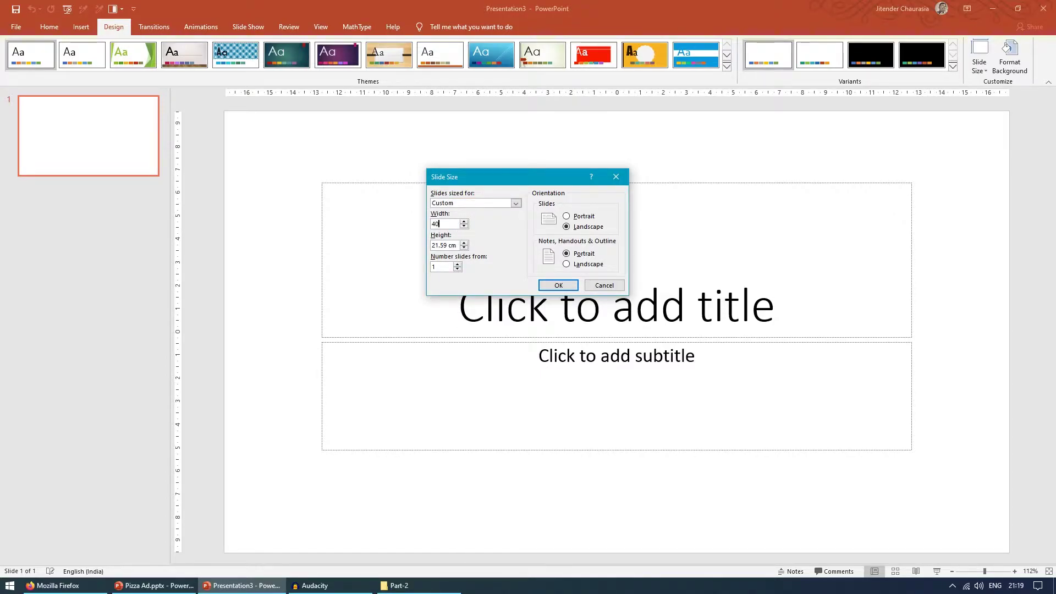
key(Tab)
text(8)
key(BackSpace)
text(50)
click(551, 291)
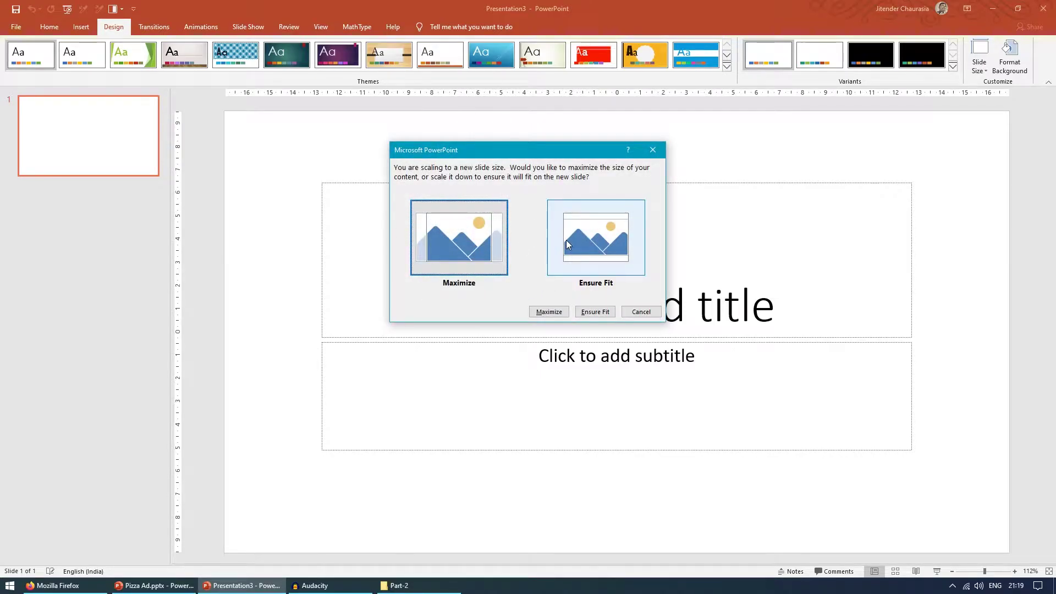
click(549, 312)
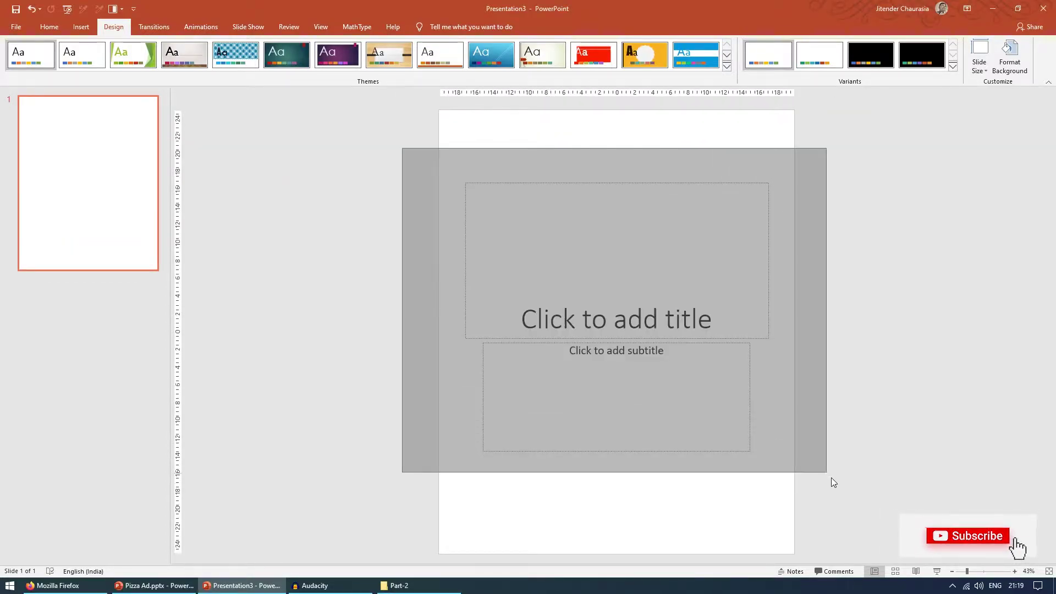
Delete the title and subtitle placeholders and give the slide a layout without placeholders.
key(ctrl+a)
key(Delete)
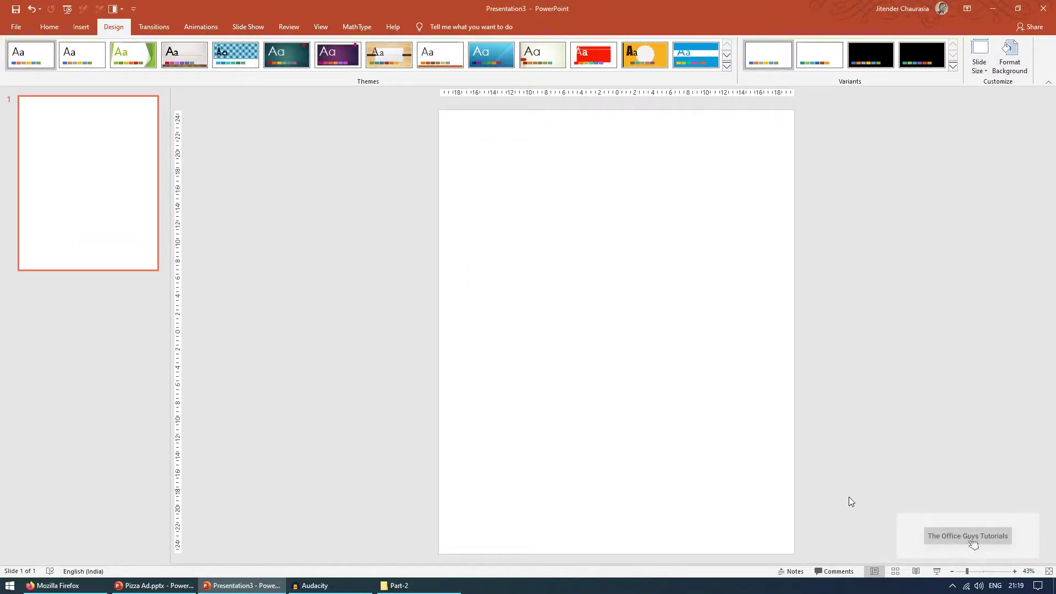
click(48, 27)
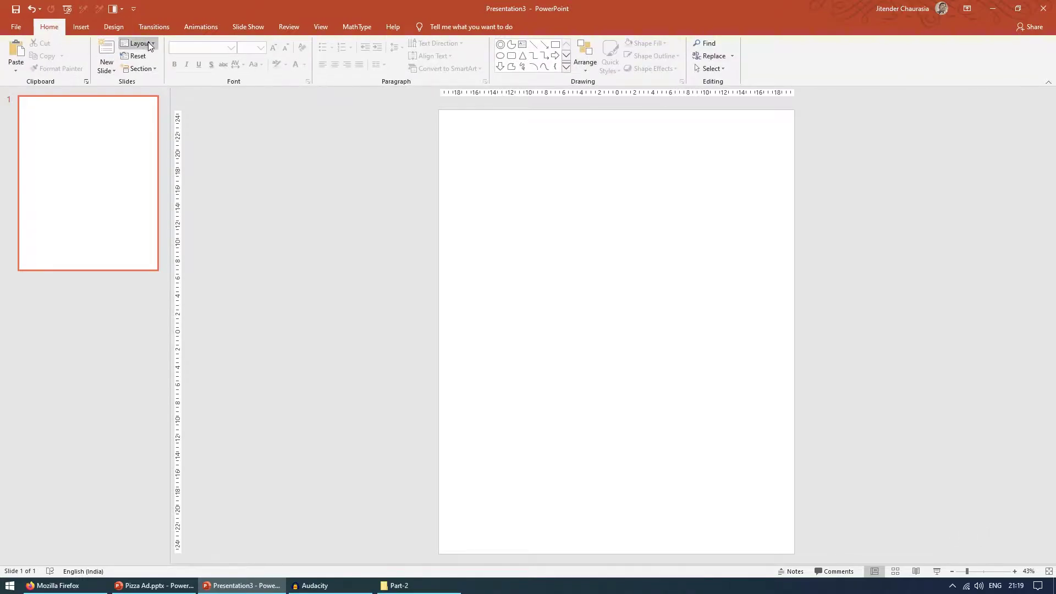
click(149, 44)
click(158, 290)
Switch to Pizza Ad.pptx and, on slide 3, shift the accent at the pizza's upper left outward and raise the "Don't be hungry" headline.
key(alt+Tab)
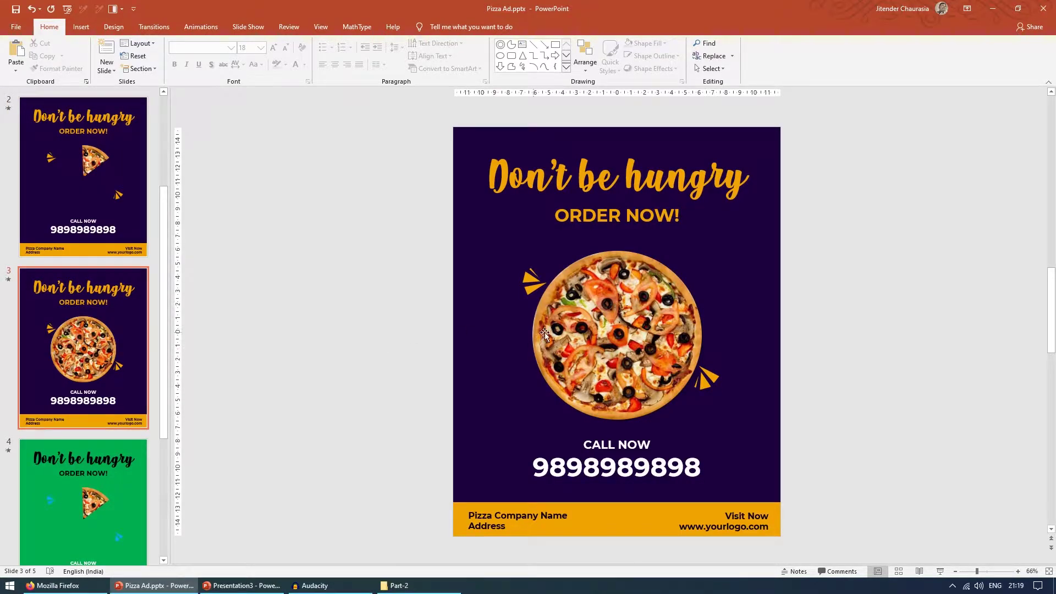
drag(532, 290, 525, 286)
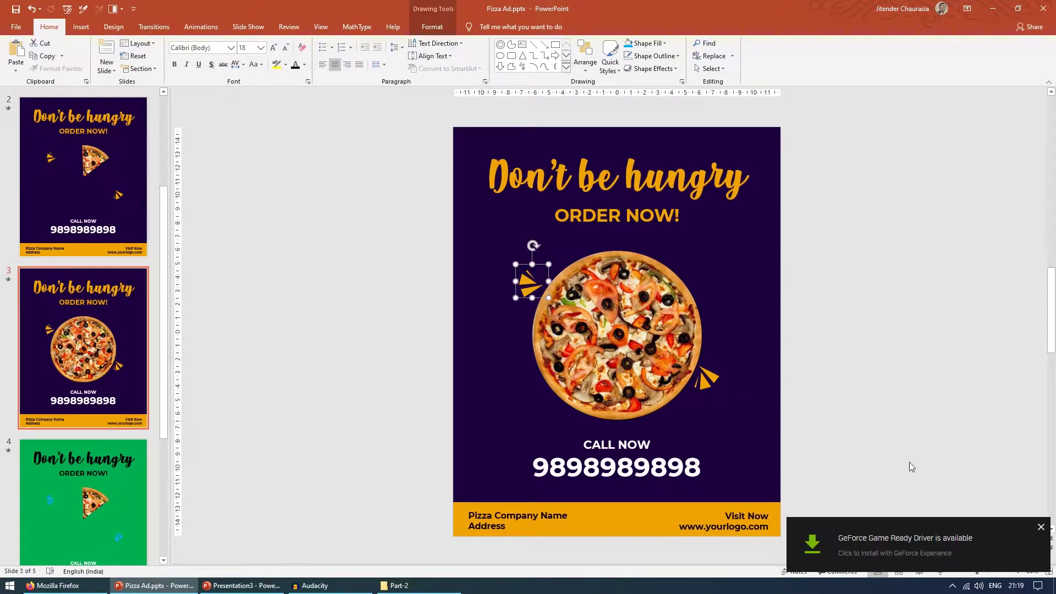
click(750, 315)
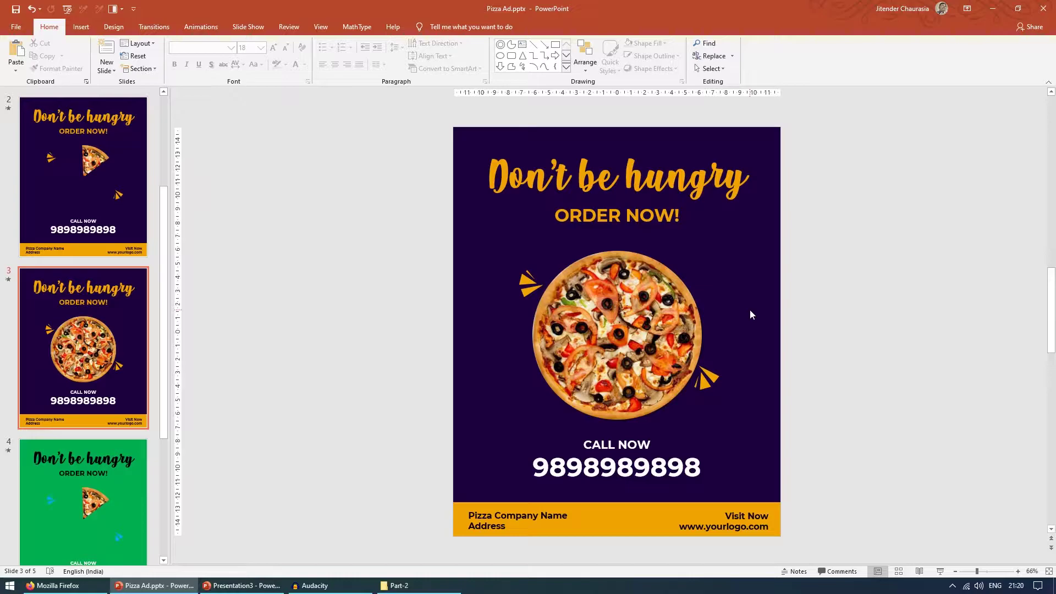
click(626, 156)
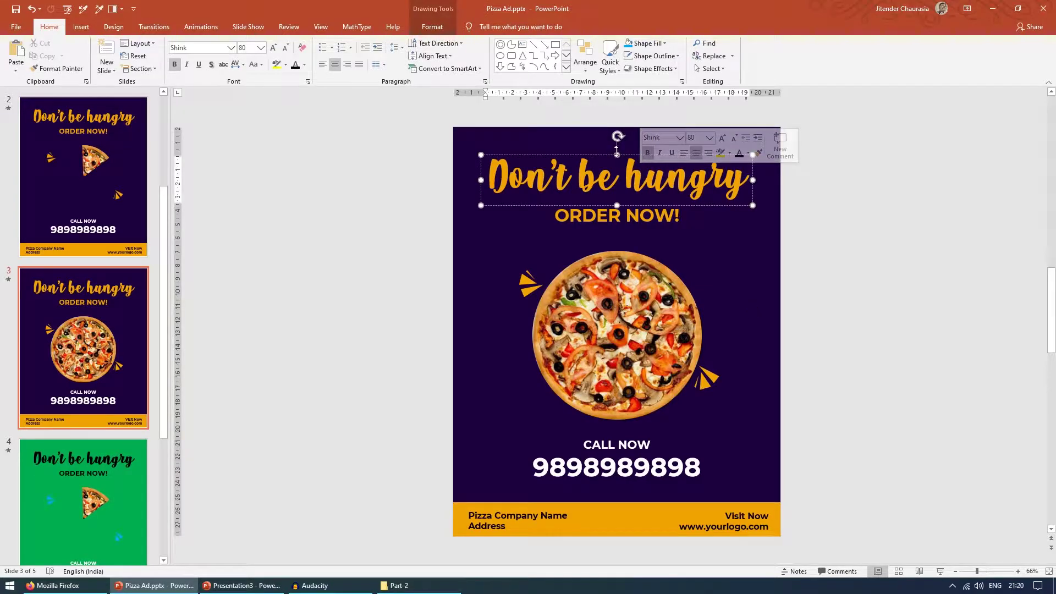
drag(626, 149, 630, 132)
Inspect the "ORDER NOW!", "CALL NOW" and company name text boxes and the orange footer bar on slide 3.
click(620, 215)
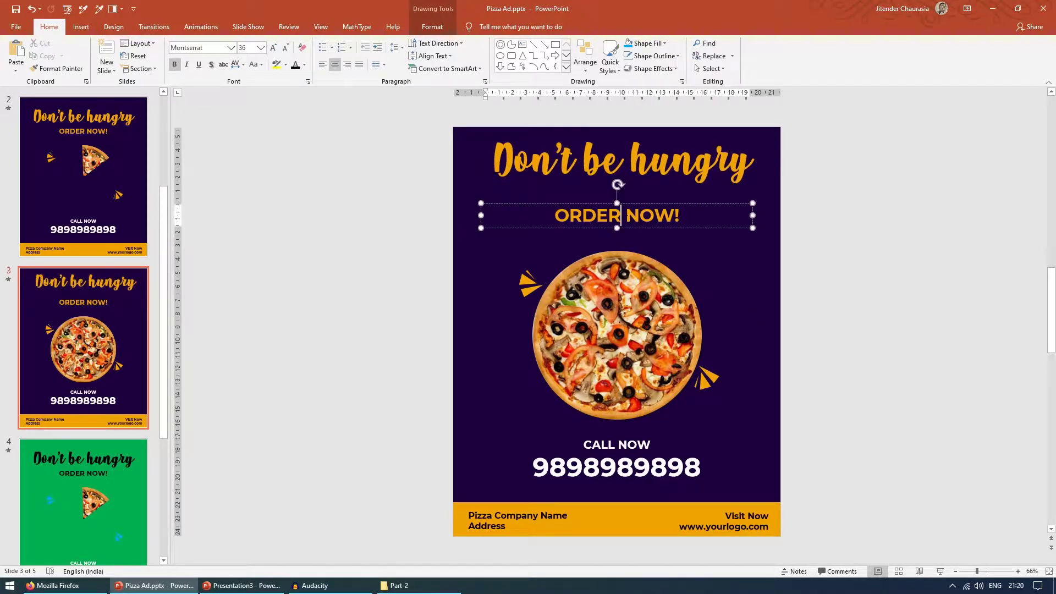
click(637, 444)
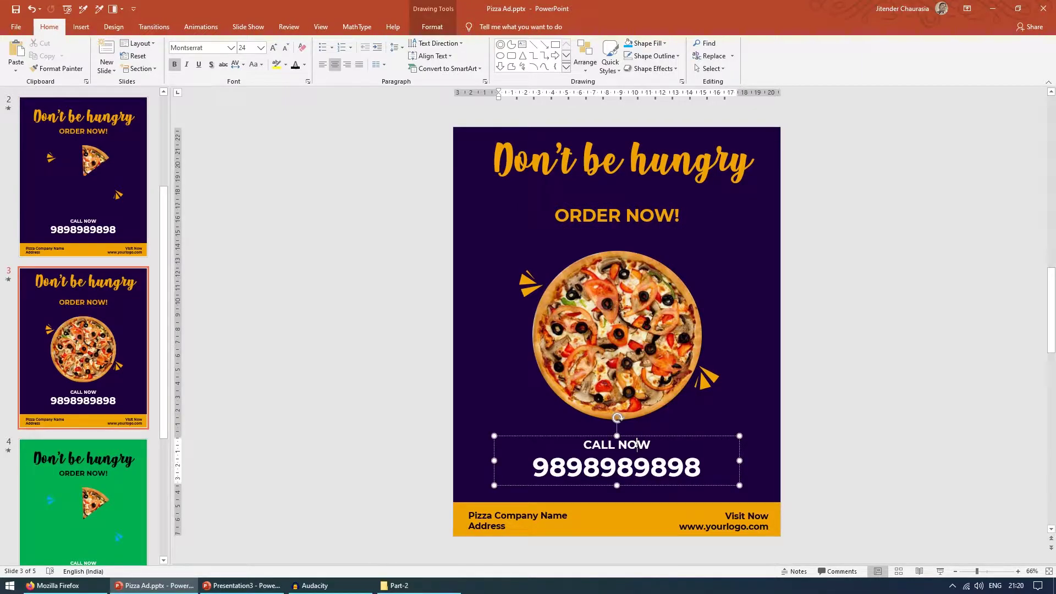
click(521, 517)
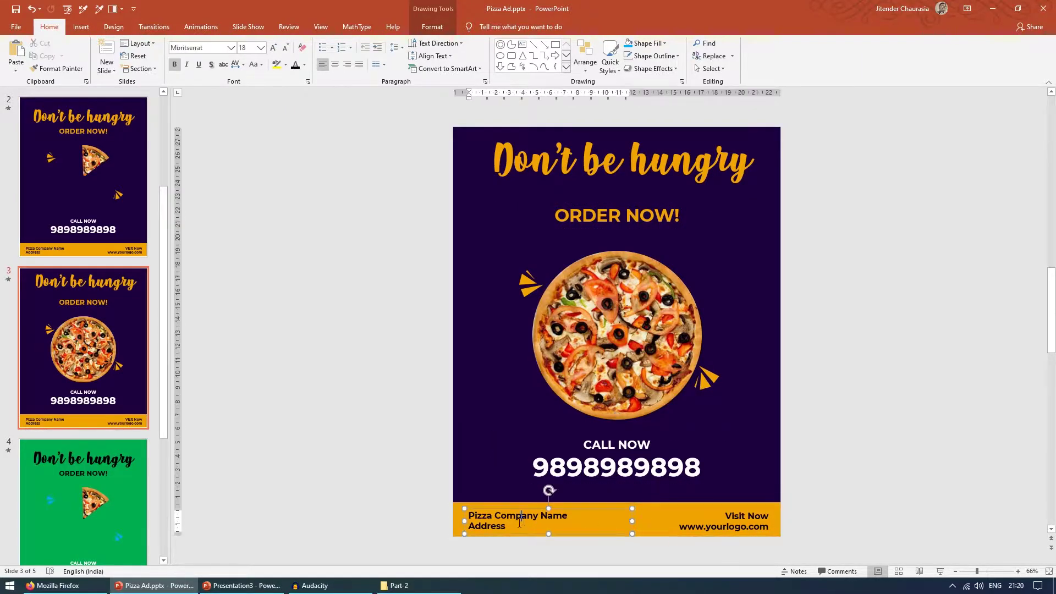
click(457, 510)
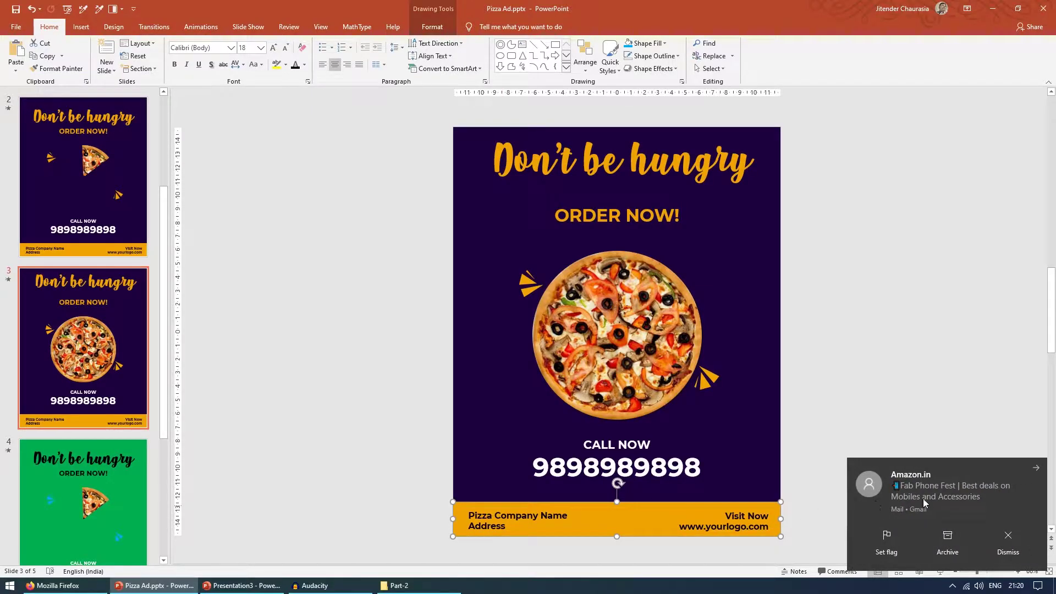
click(947, 524)
click(903, 442)
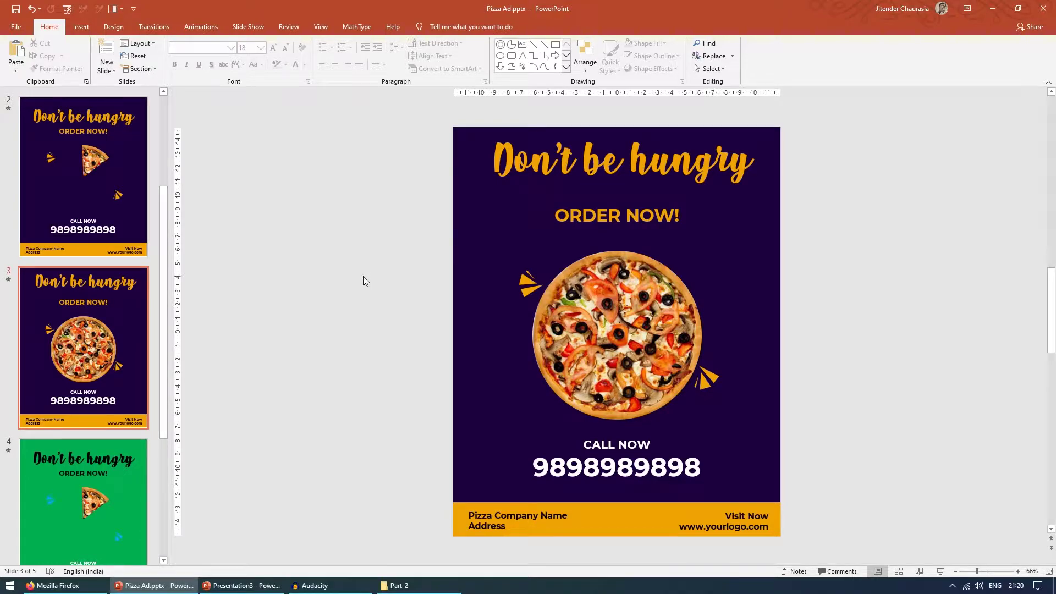
Compare the colours and layout of the pizza ad designs on slides 2, 3 and 4.
click(108, 480)
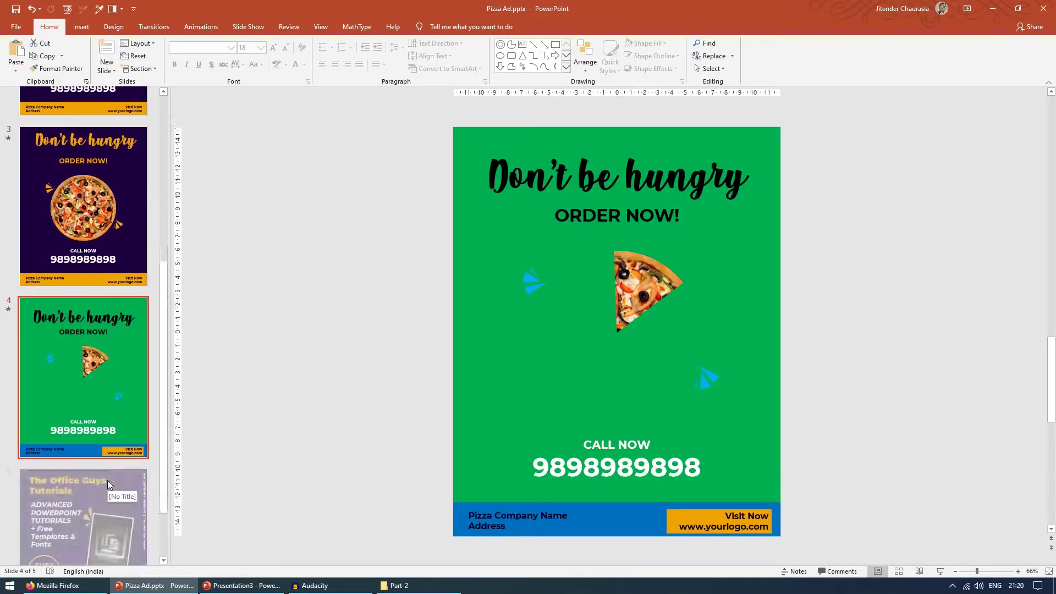
click(262, 306)
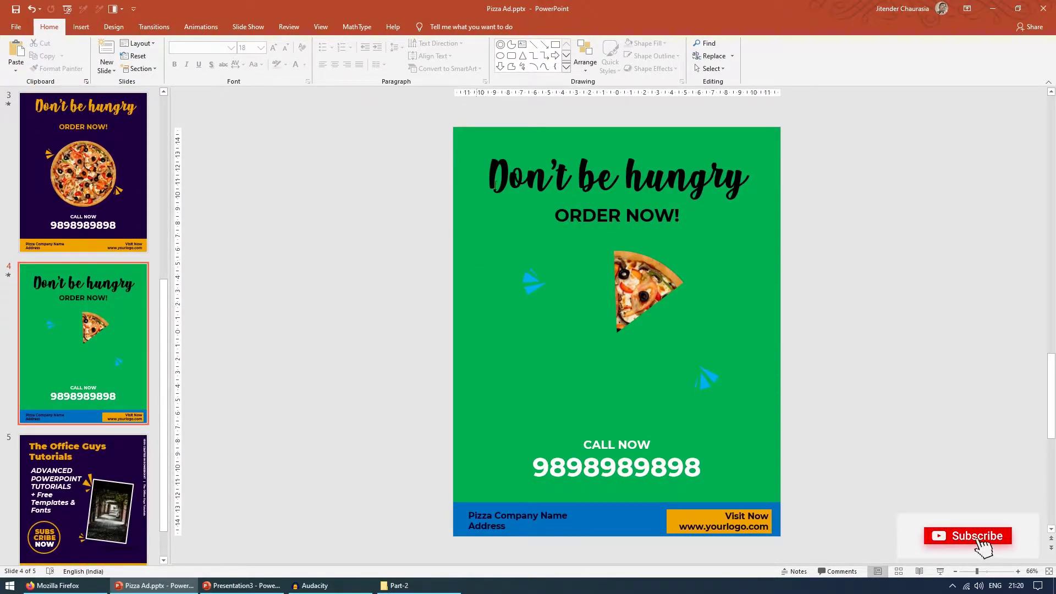
scroll(104, 175, up, 3)
click(104, 175)
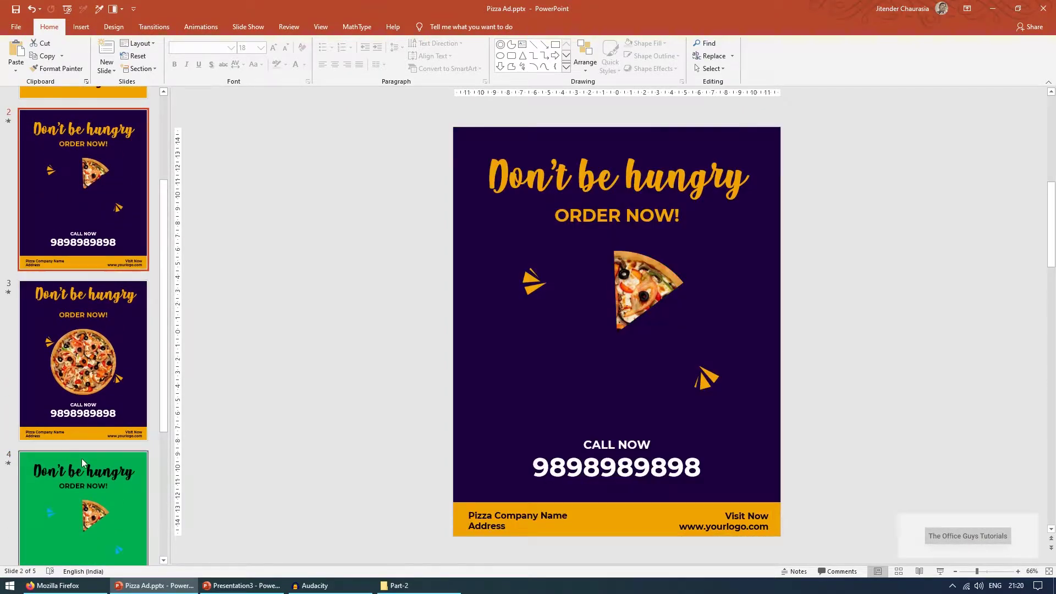
click(93, 498)
scroll(93, 498, down, 1)
click(83, 170)
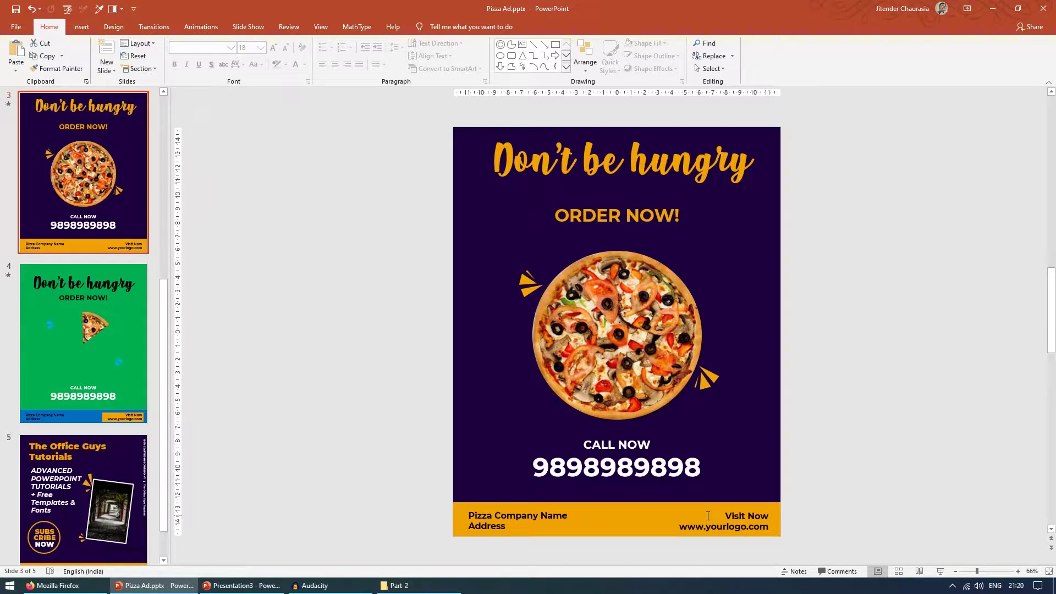
click(98, 390)
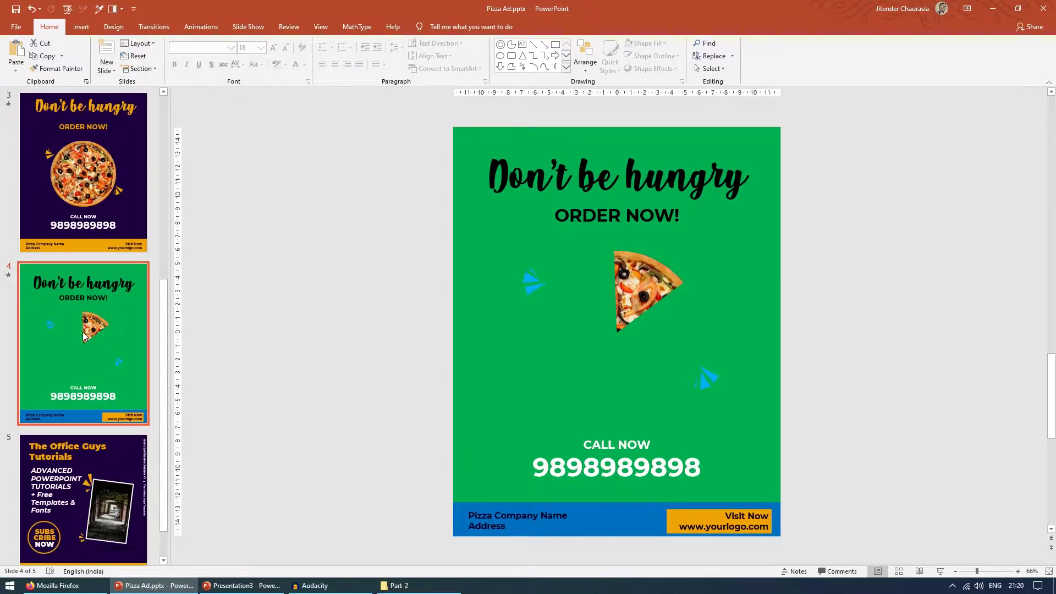
scroll(83, 332, up, 3)
click(82, 293)
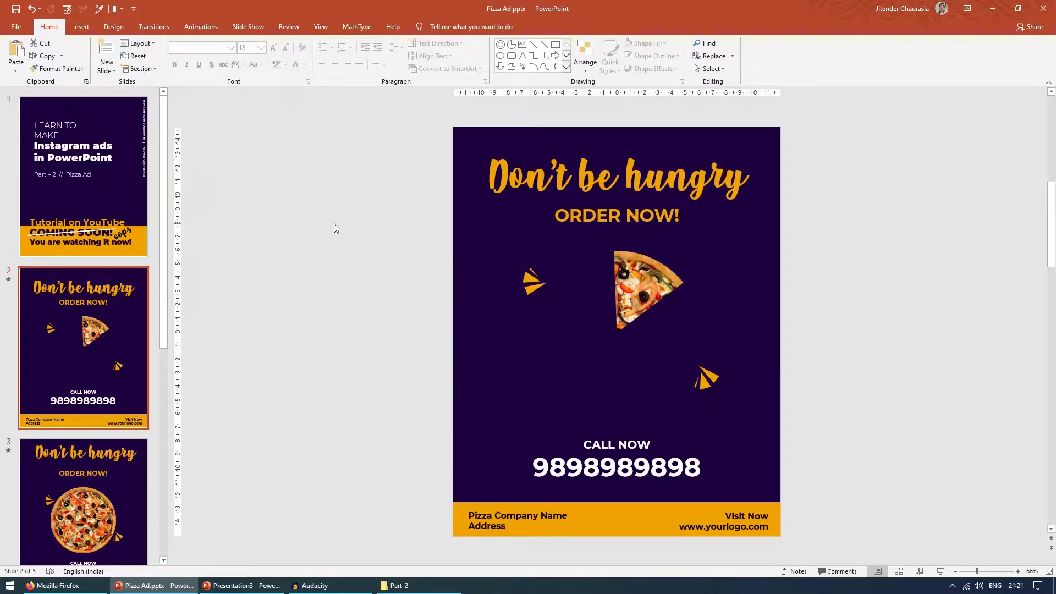
click(352, 237)
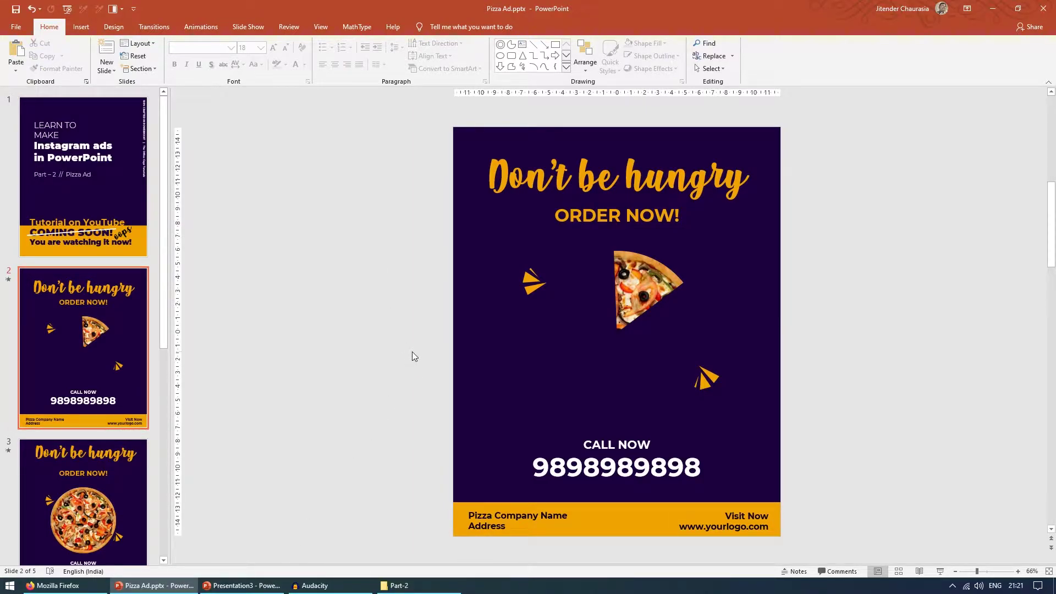
Snip the purple and orange area at slide 2's footer edge, paste it into Presentation3 and place it beside the slide as a colour reference.
key(super+shift+s)
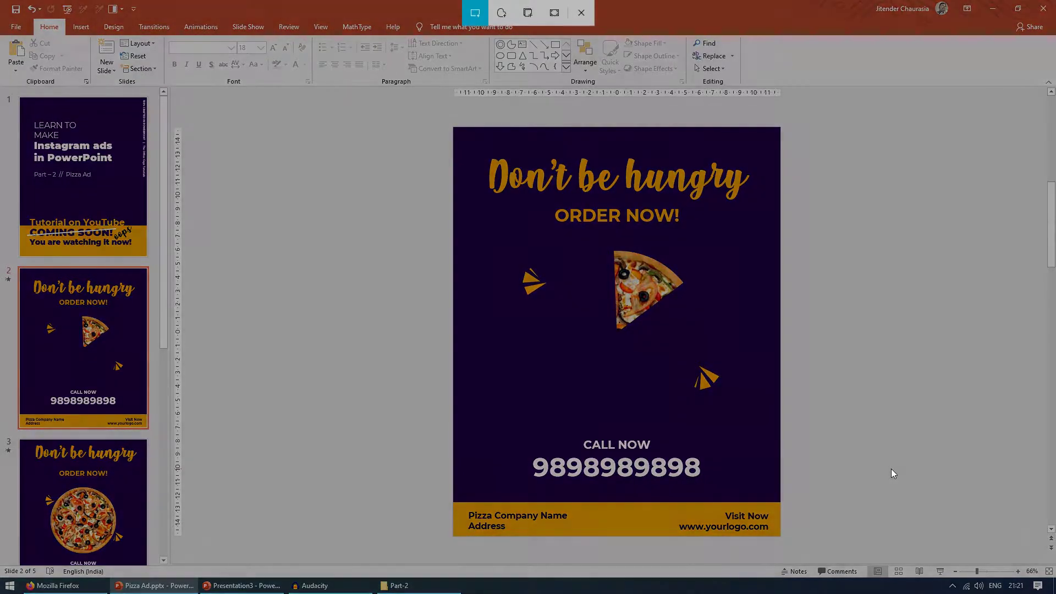
drag(441, 487, 462, 510)
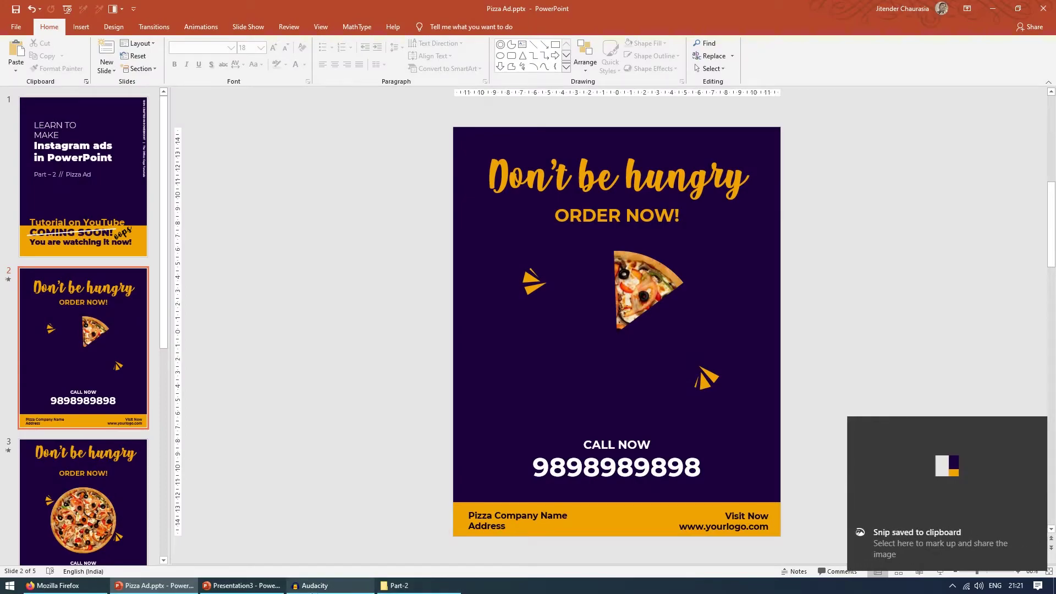
click(242, 586)
key(ctrl+v)
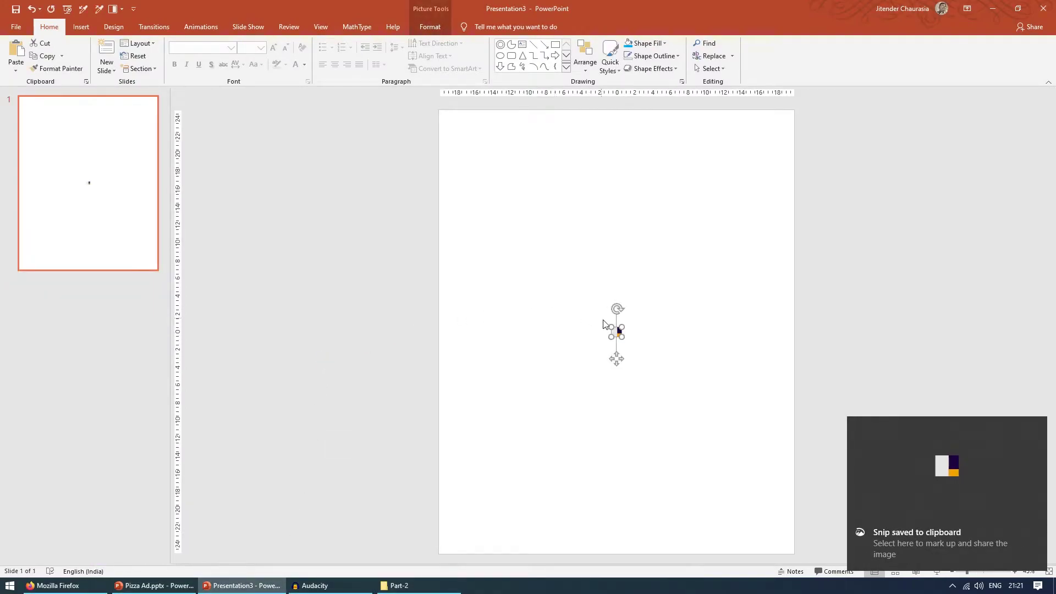
drag(617, 330, 413, 188)
Give the slide background a solid fill in the purple sampled from the colour reference beside the slide.
right_click(711, 318)
click(750, 413)
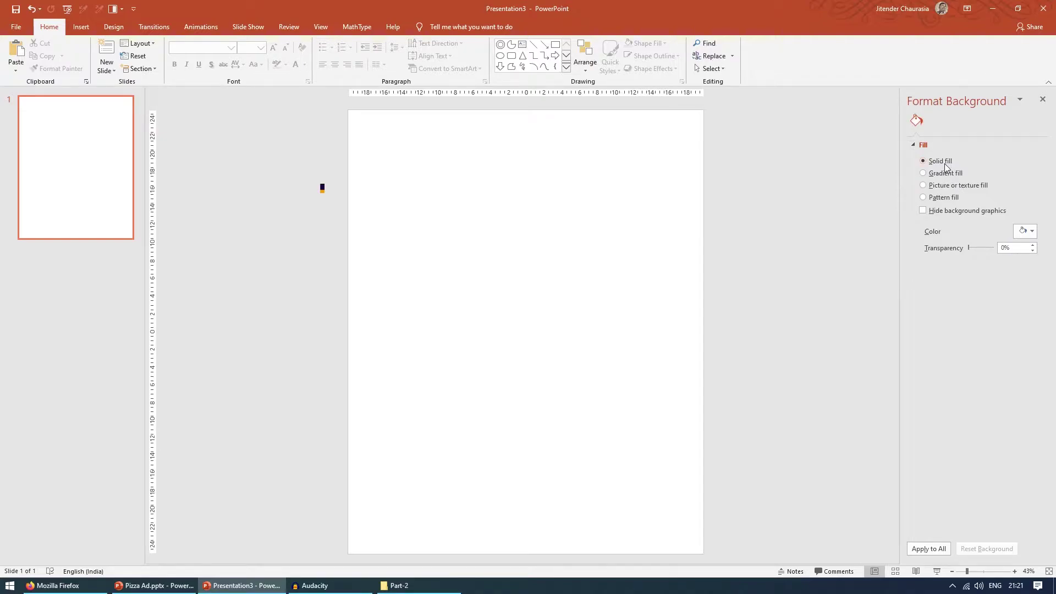
click(1026, 231)
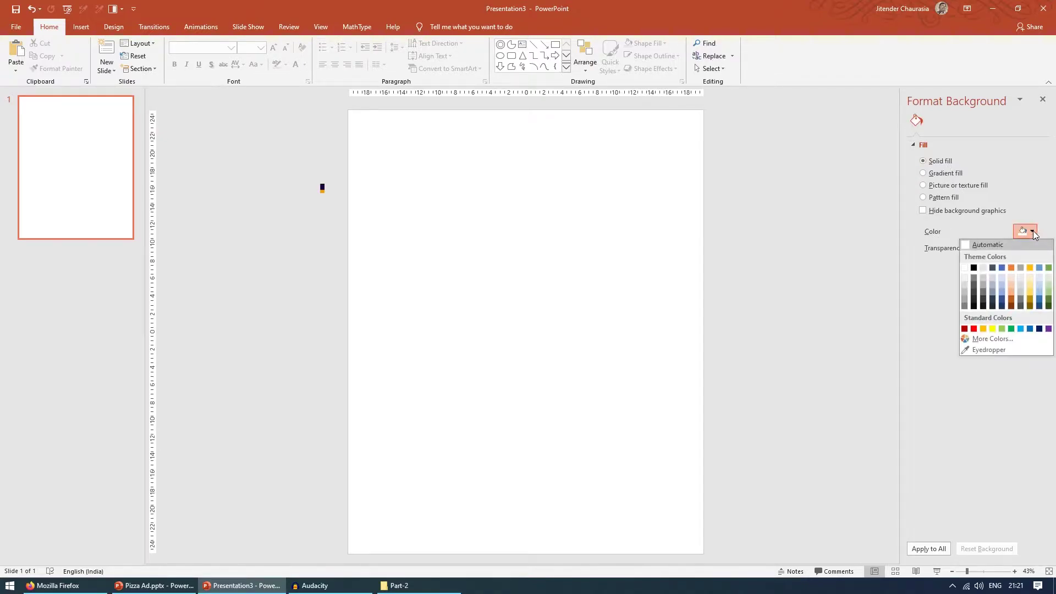
click(981, 349)
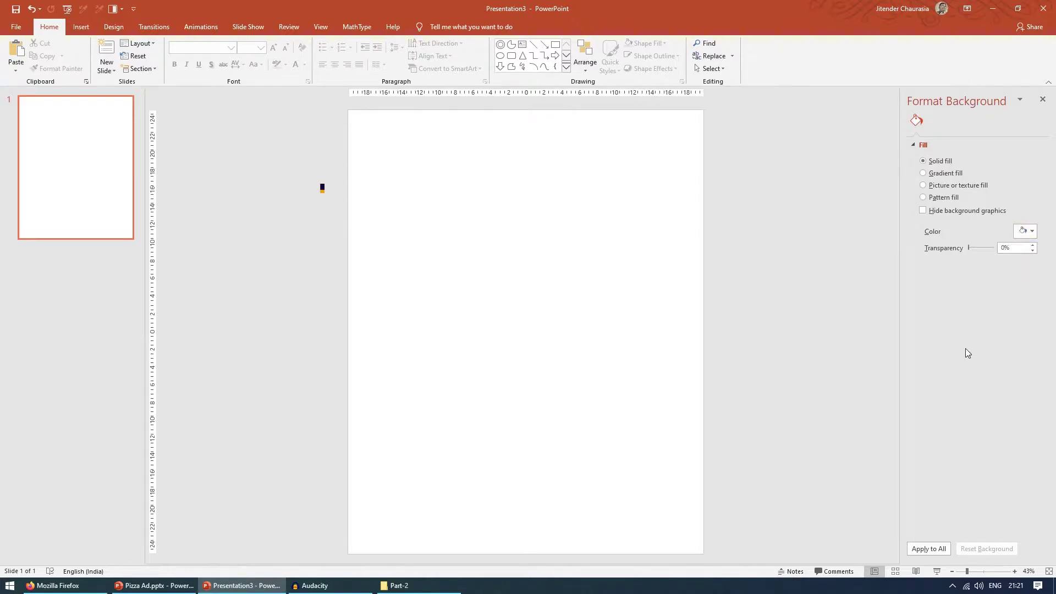
click(322, 187)
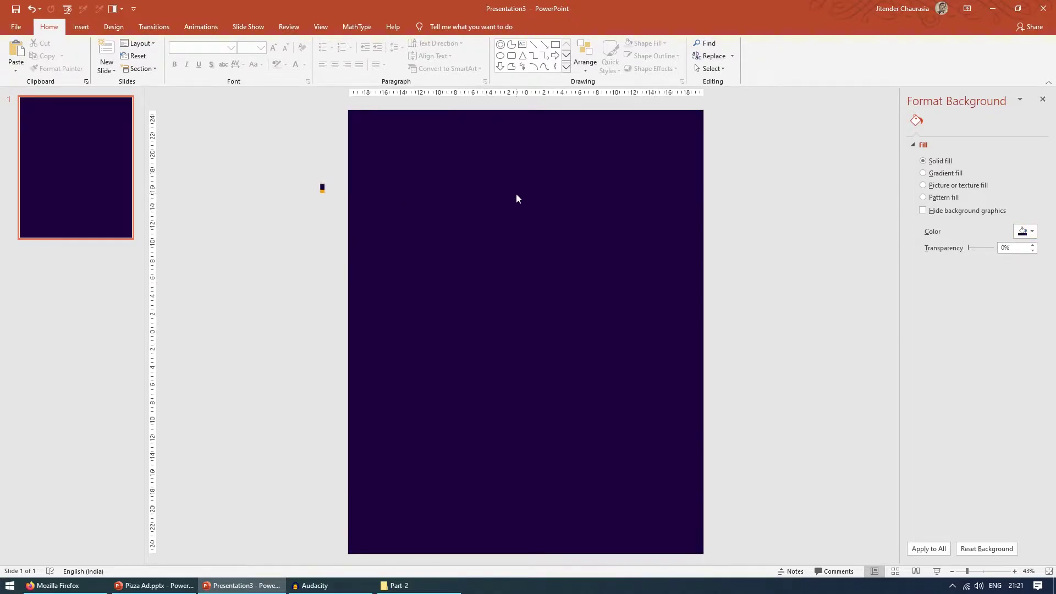
Draw a text box about 35.9 cm wide and 11.3 cm high across the slide's upper part and centre it horizontally on the slide.
key(alt+Tab)
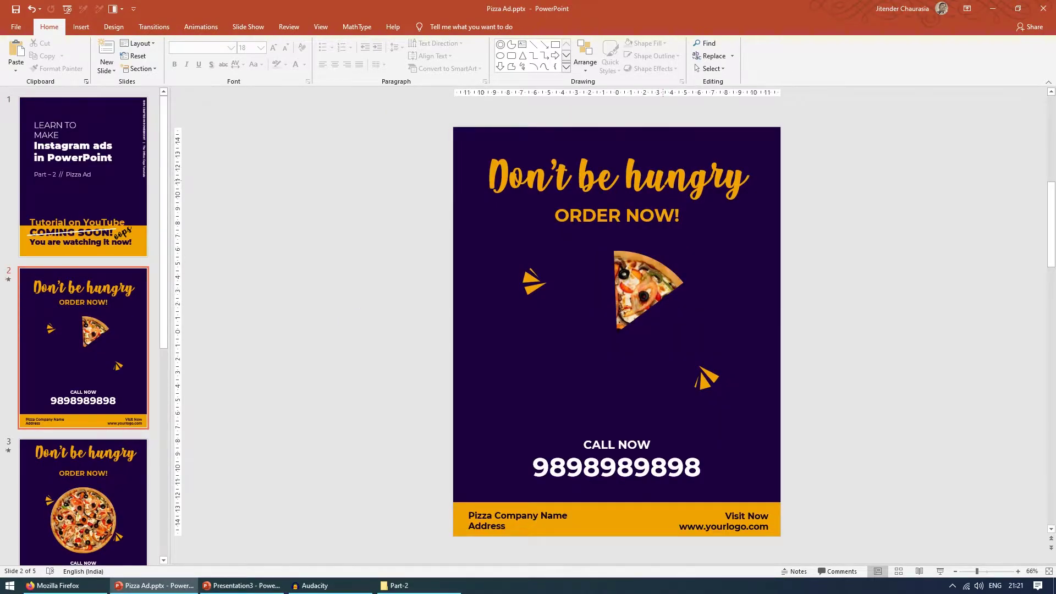
key(alt+Tab)
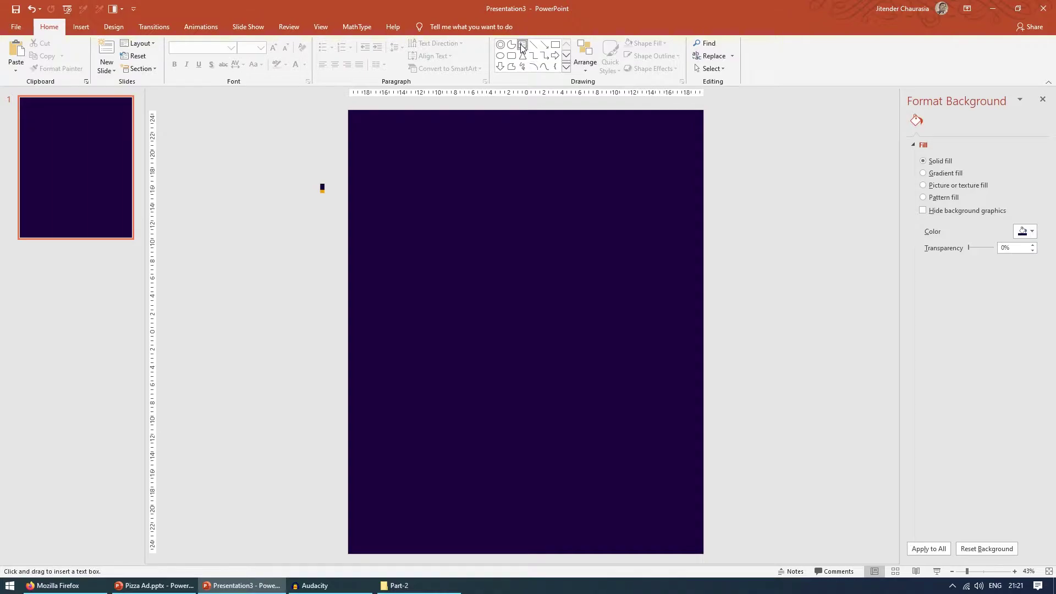
click(323, 192)
drag(679, 225, 361, 125)
drag(483, 229, 488, 230)
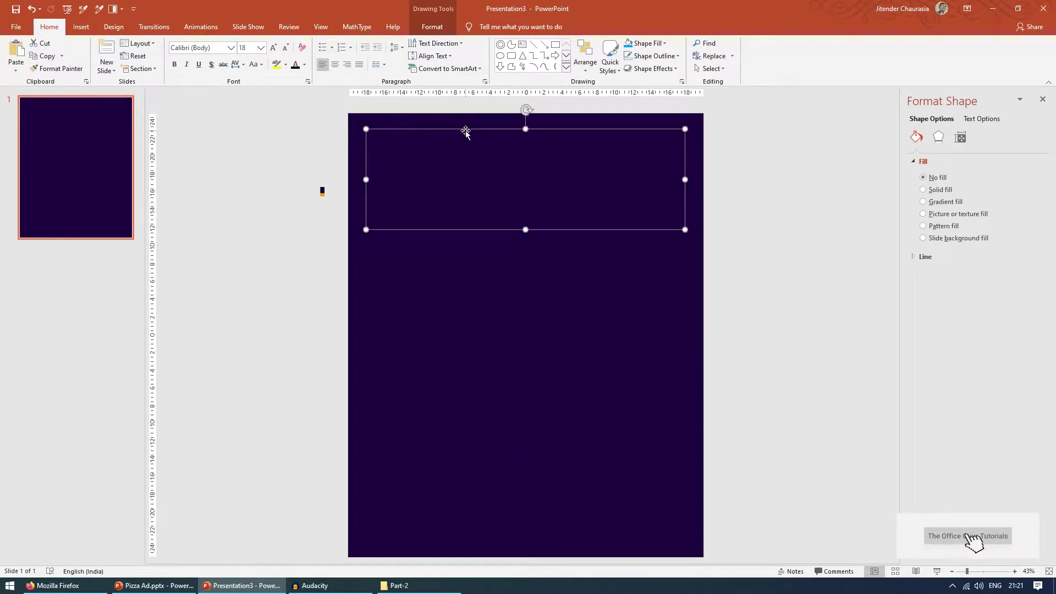
click(435, 26)
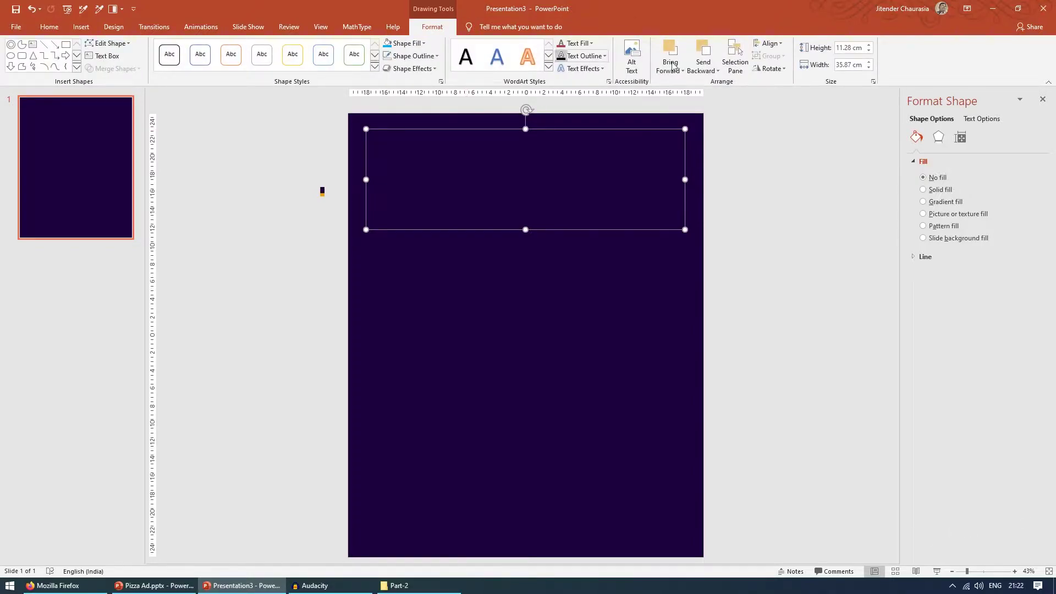
click(768, 43)
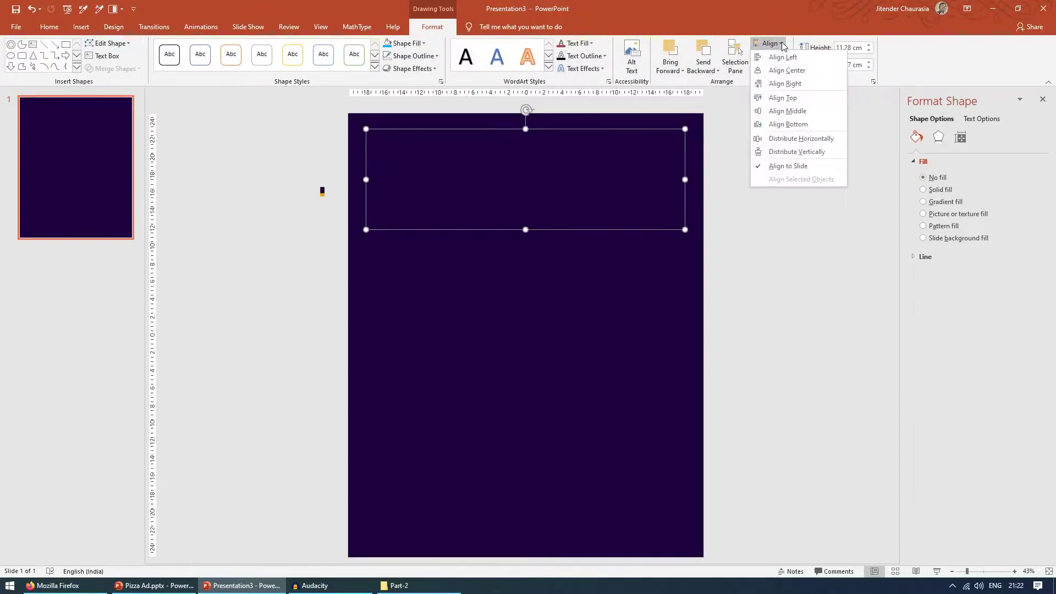
click(790, 71)
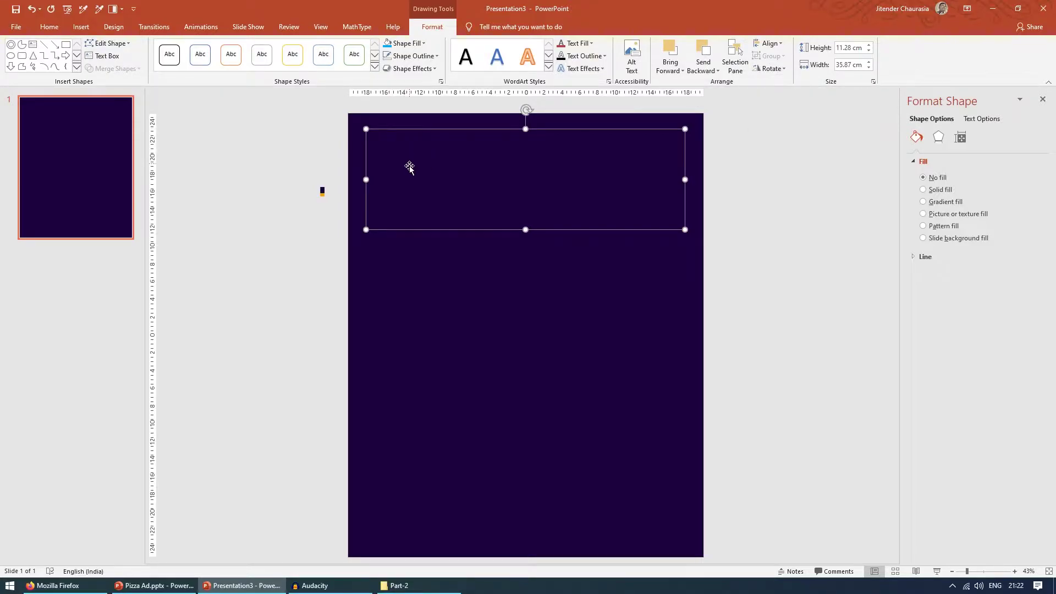
Copy the "Don't be hungry" headline text from slide 2 of Pizza Ad.pptx into Presentation3's new text box.
click(154, 586)
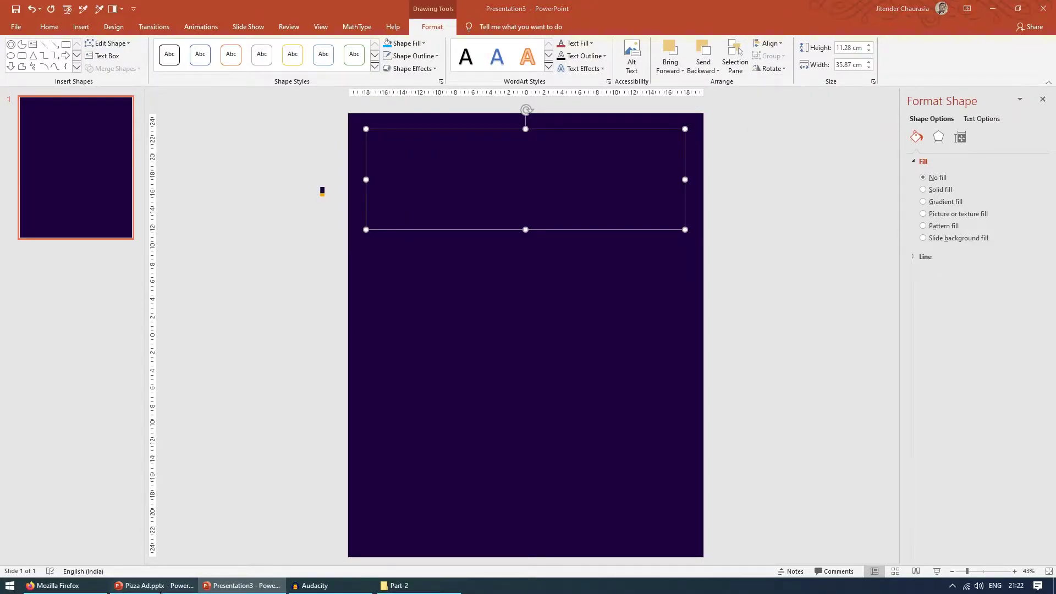
click(530, 207)
triple_click(563, 179)
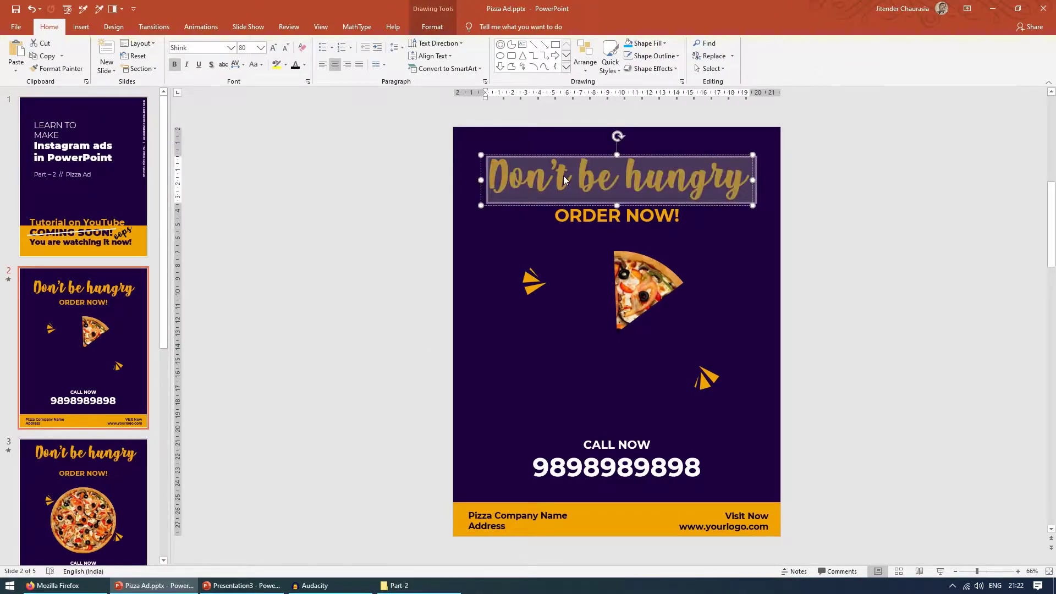
key(ctrl+c)
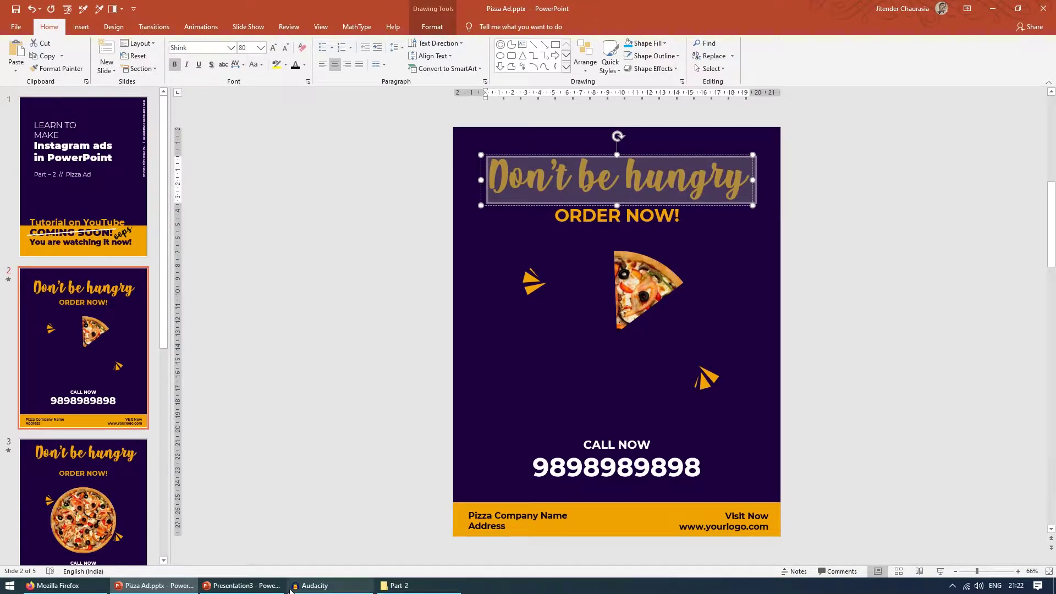
key(alt+Tab)
key(ctrl+v)
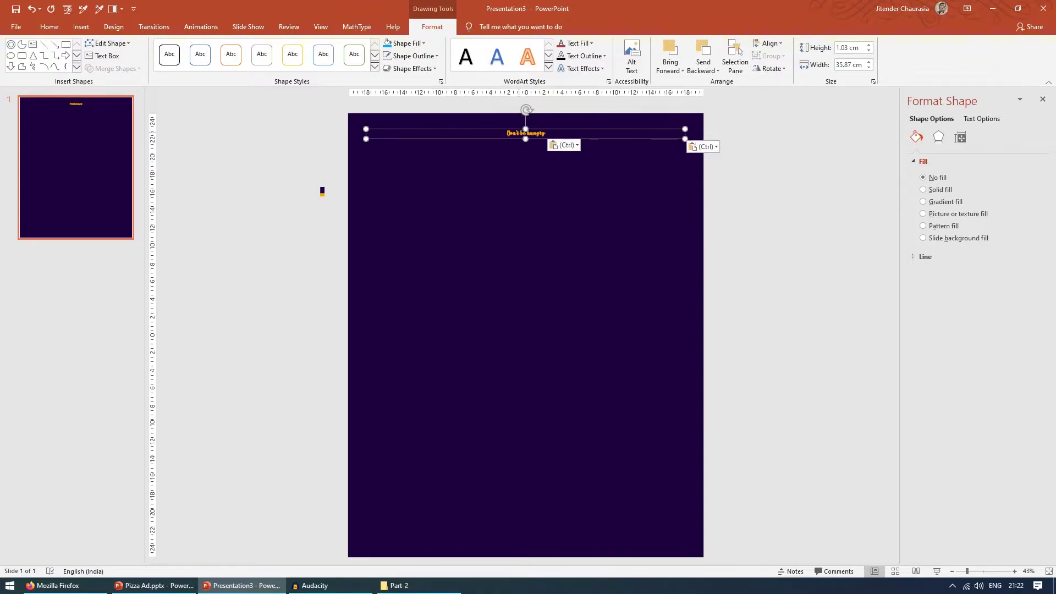
Enlarge the pasted "Don't be hungry" headline to 115 pt and place it slightly below the slide's upper edge.
triple_click(523, 133)
click(49, 27)
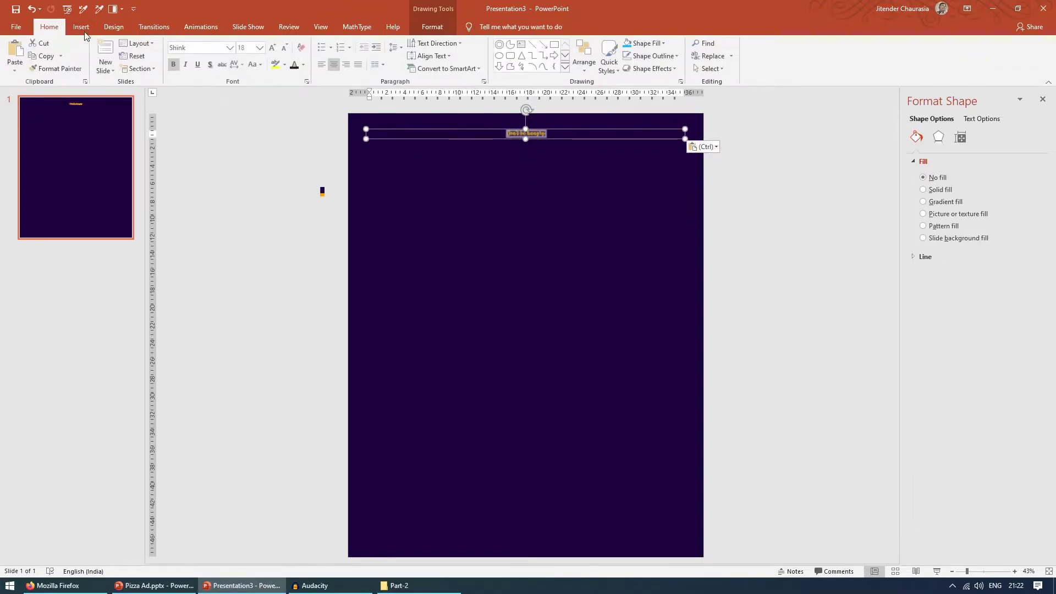
click(273, 48)
click(275, 239)
click(464, 176)
drag(464, 176, 462, 190)
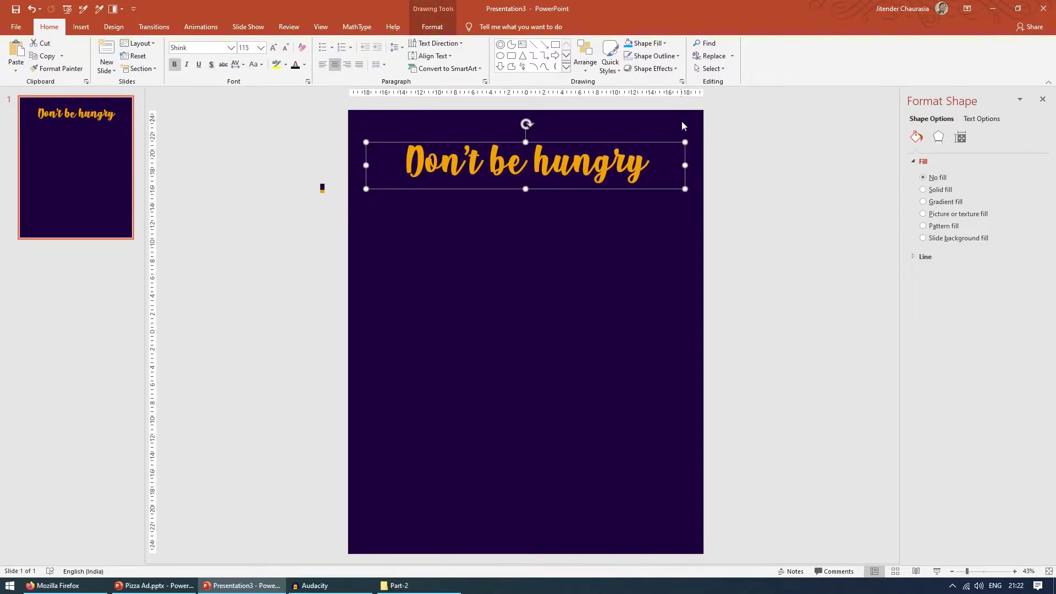
click(763, 189)
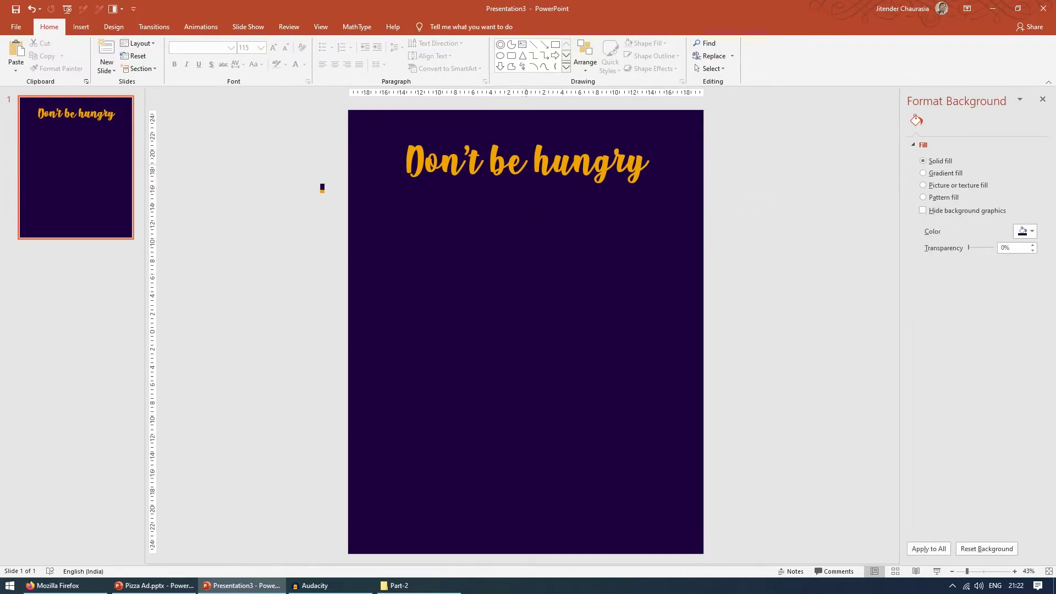
Widen the headline's text box symmetrically to nearly the full slide width and enlarge its text to 138 pt.
click(605, 163)
drag(686, 165, 697, 165)
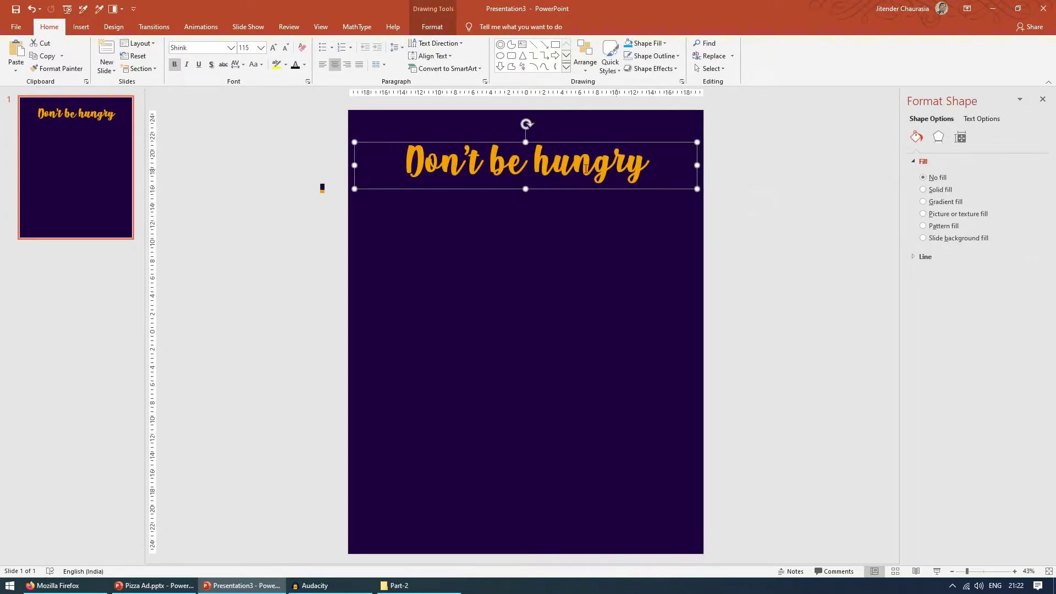
double_click(582, 168)
key(ctrl+a)
click(273, 48)
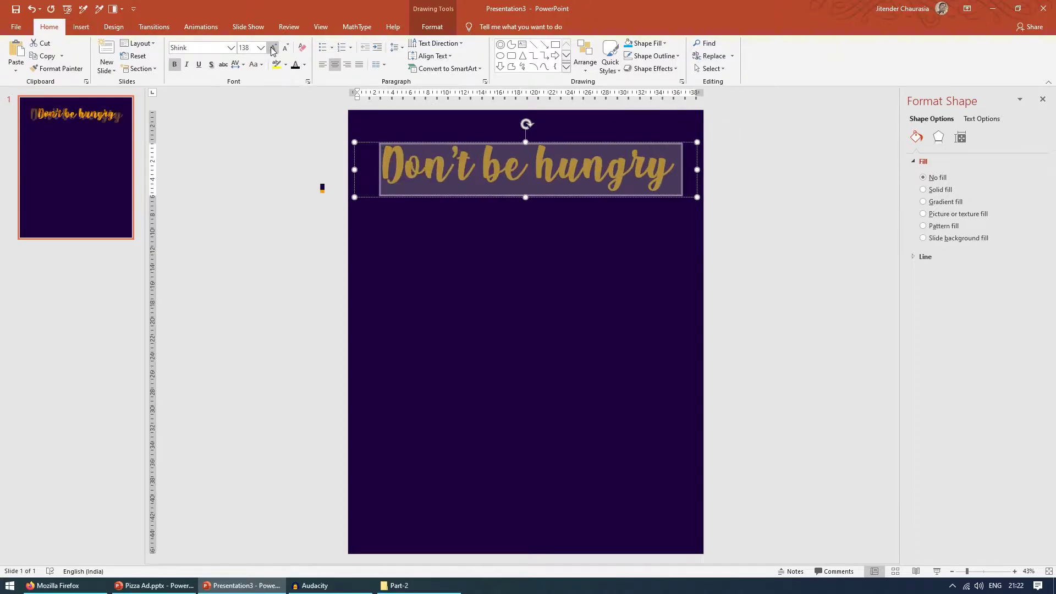
click(269, 232)
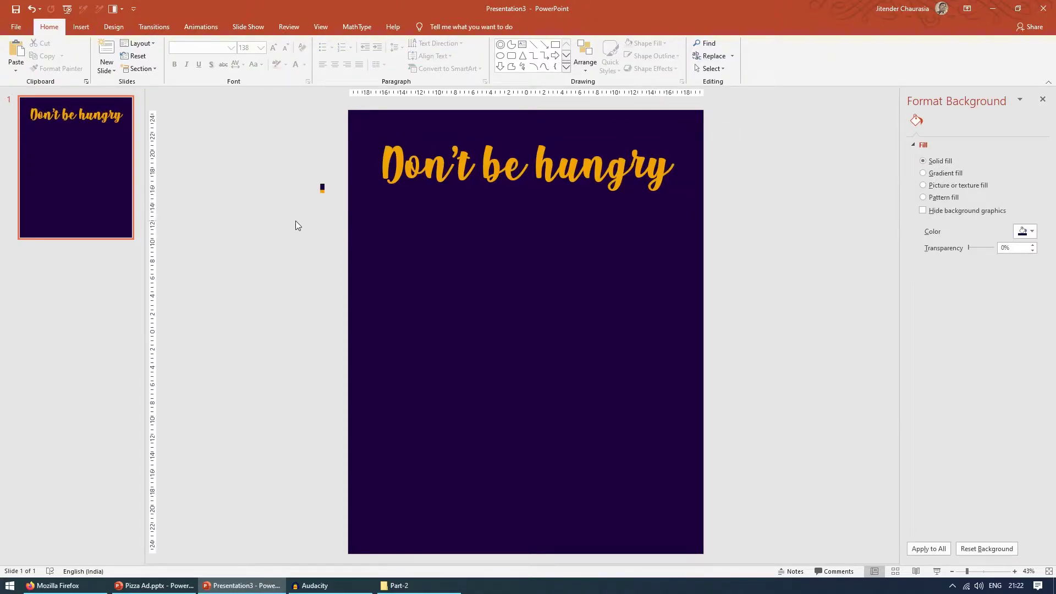
Switch to Pizza Ad.pptx, try the Shink font on slide 2's "ORDER NOW!" text, and undo the font change.
key(alt+Tab)
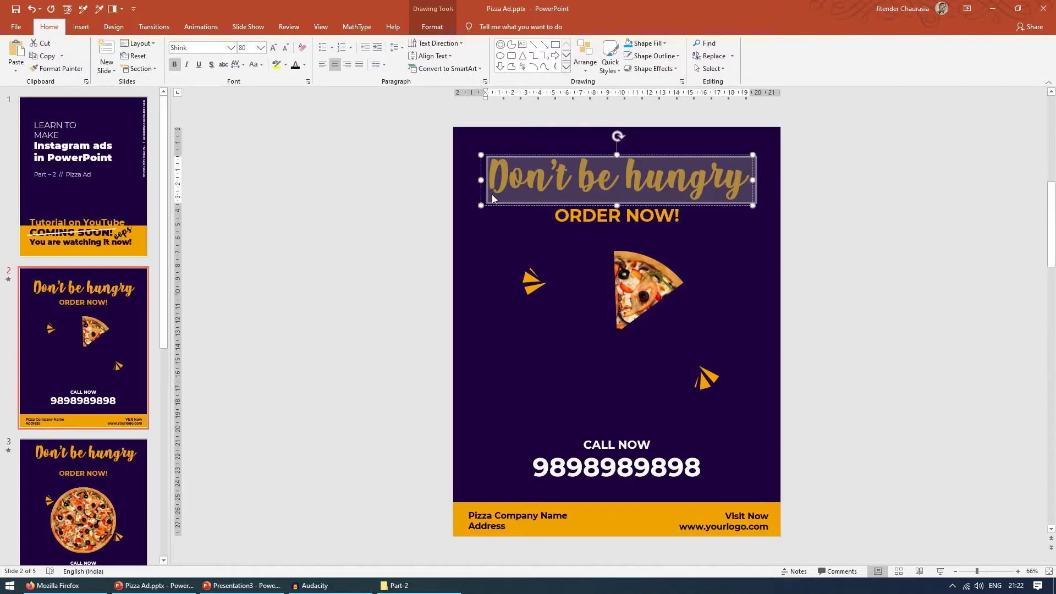
key(alt+Tab)
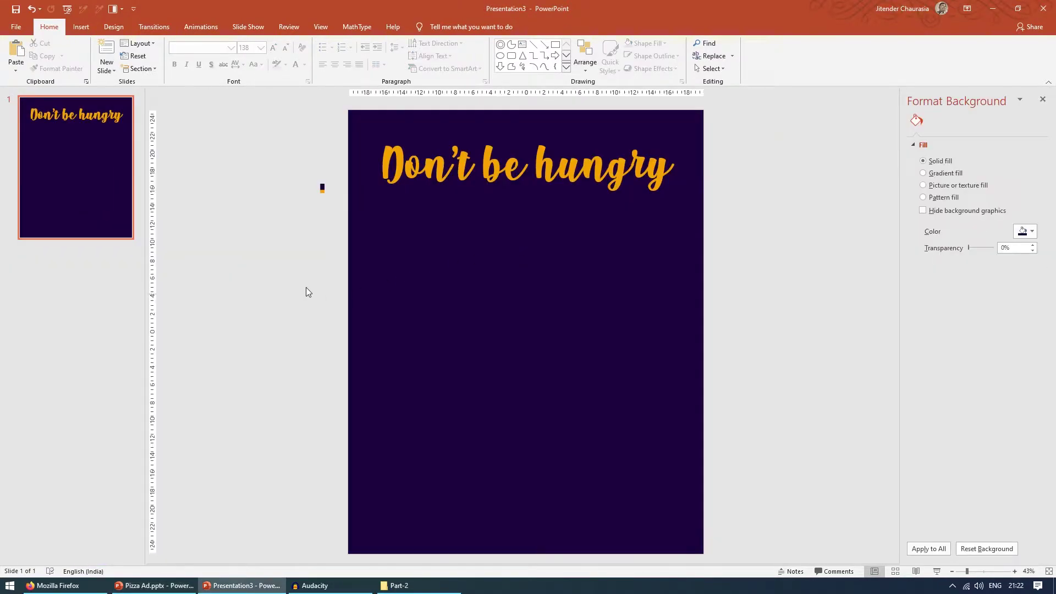
key(alt+Tab)
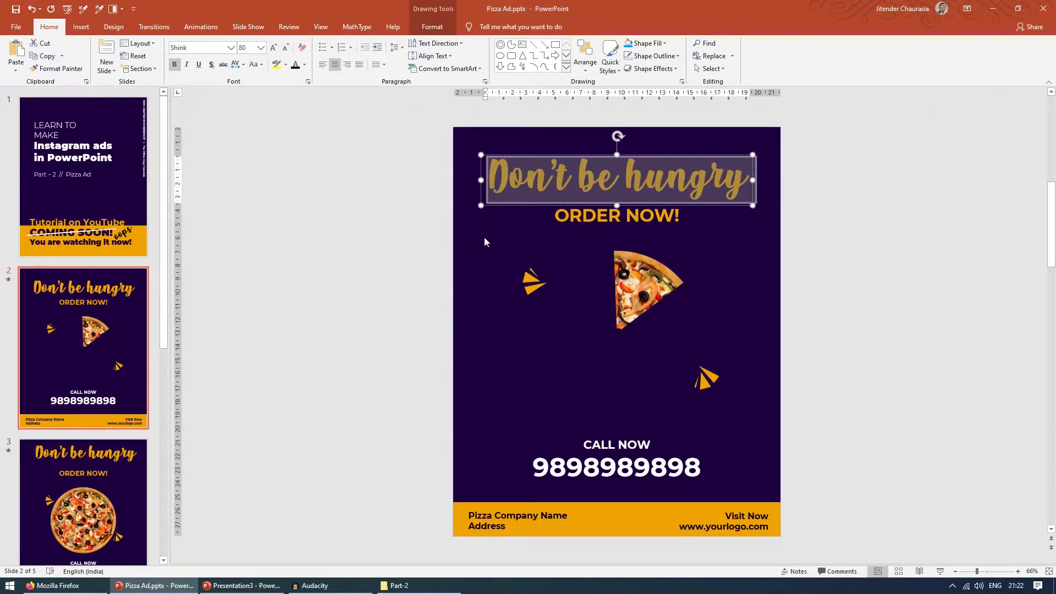
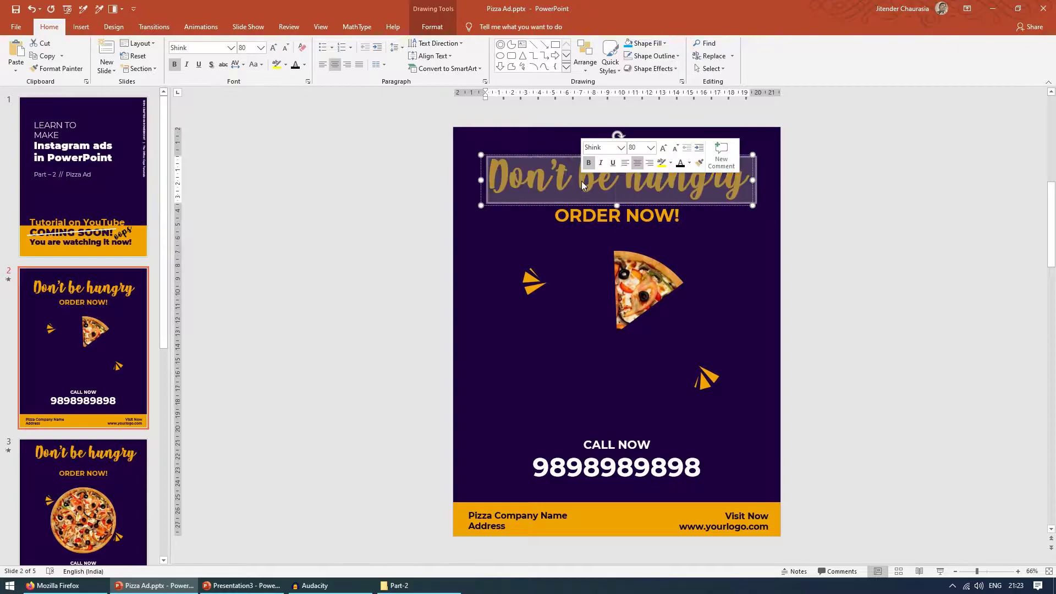
triple_click(616, 215)
click(477, 209)
click(594, 215)
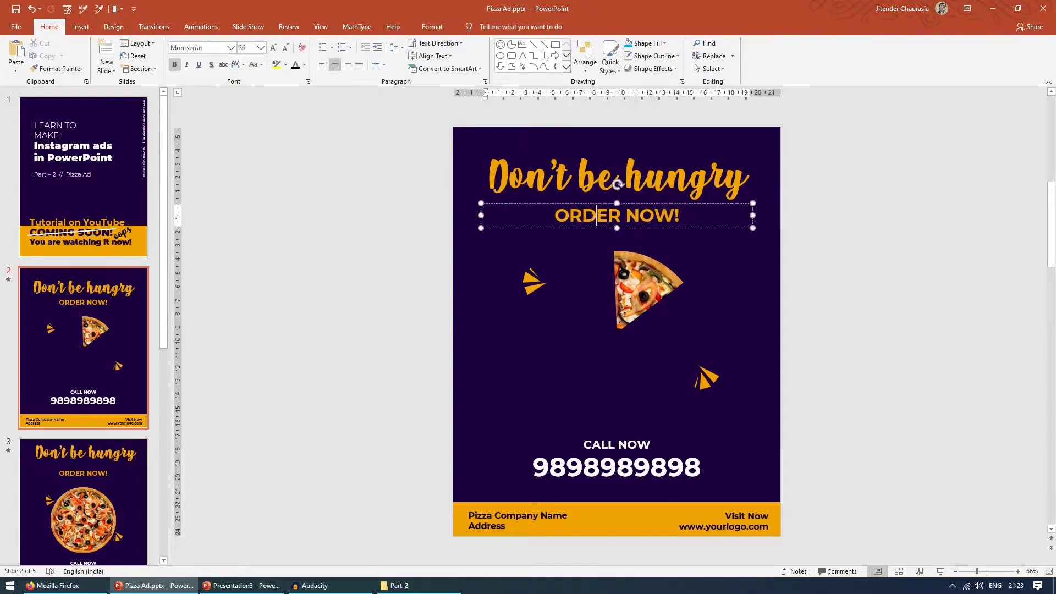
triple_click(591, 216)
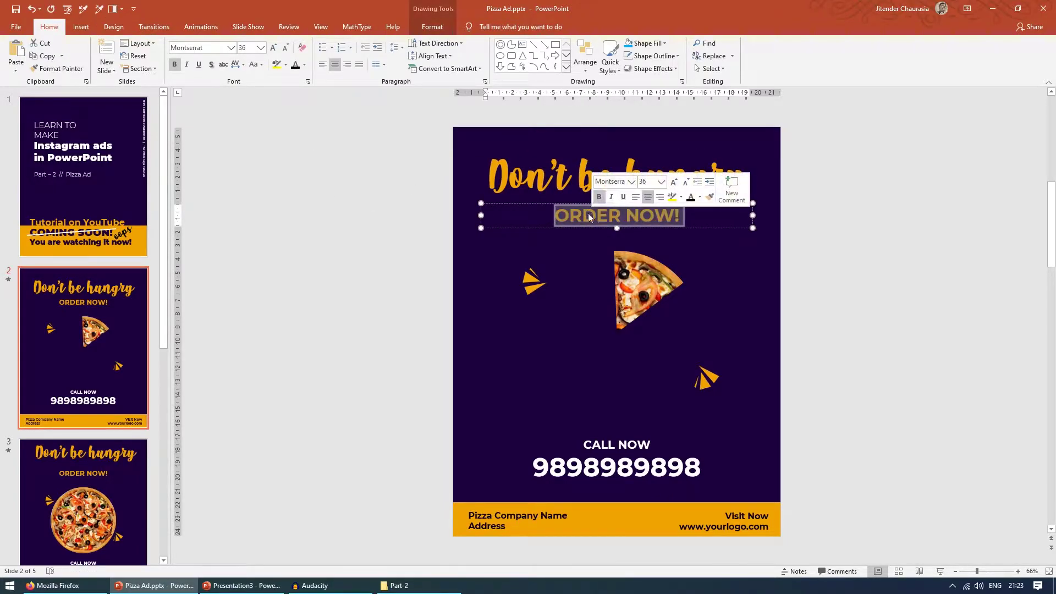
click(219, 47)
text(Shrik)
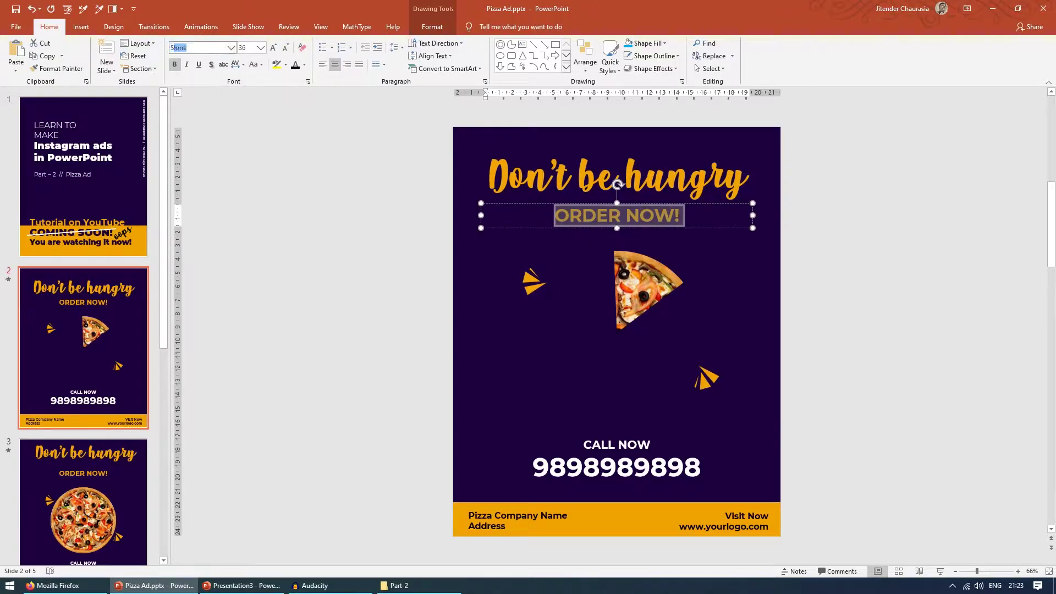
key(Return)
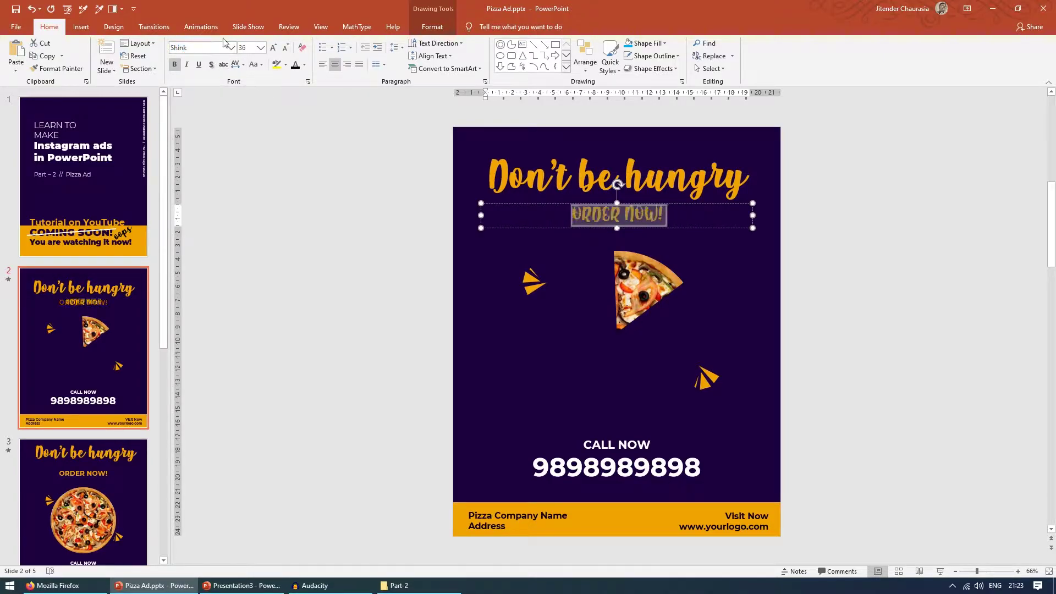
click(268, 195)
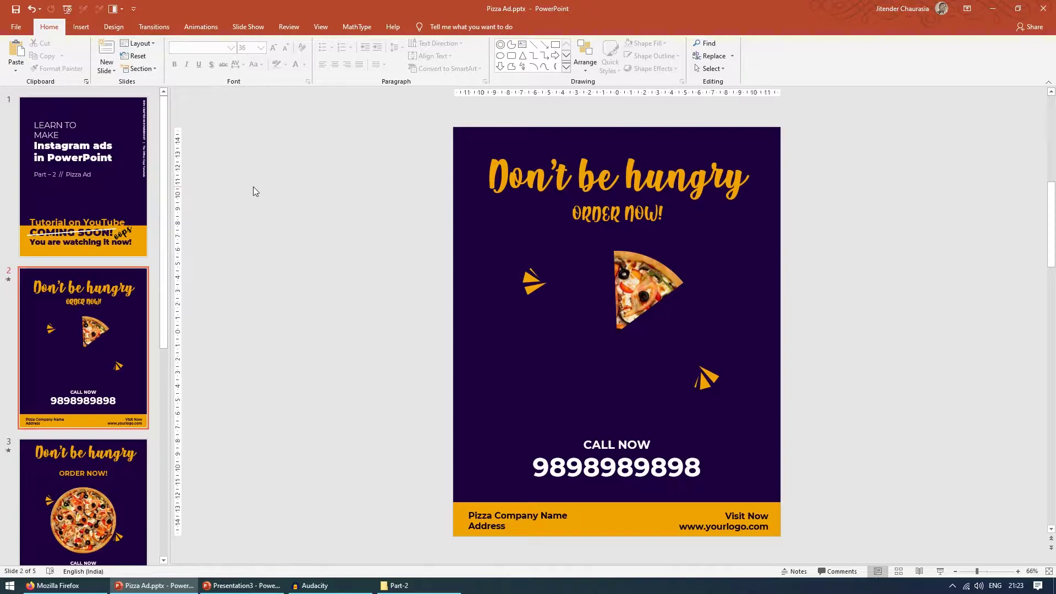
key(ctrl+z)
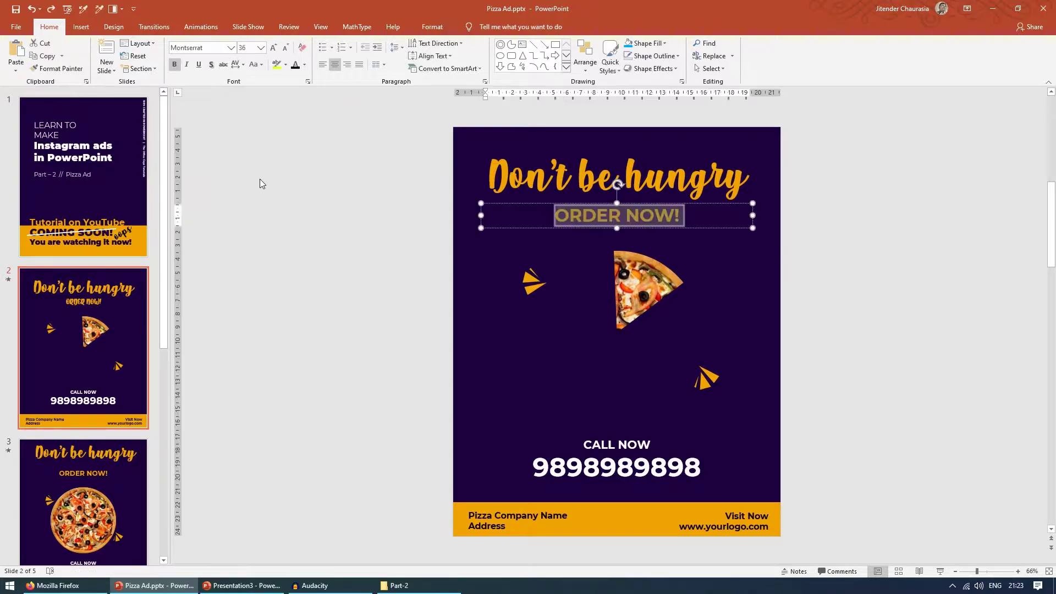
Copy slide 2's "ORDER NOW!" text box into Presentation3 and place it centred beneath the "Don't be hungry" headline.
click(520, 229)
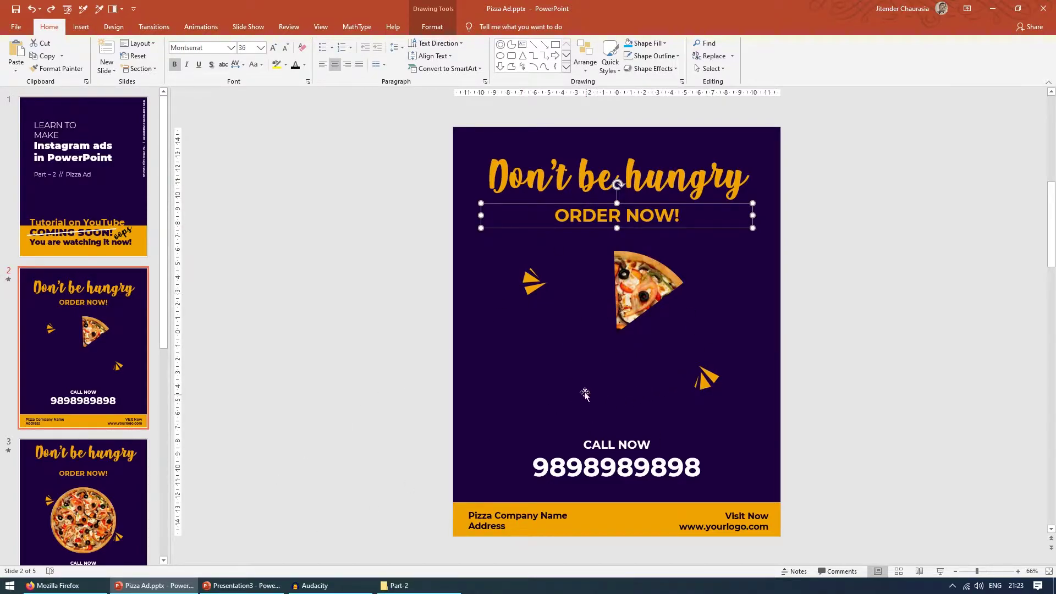
click(242, 586)
key(ctrl+v)
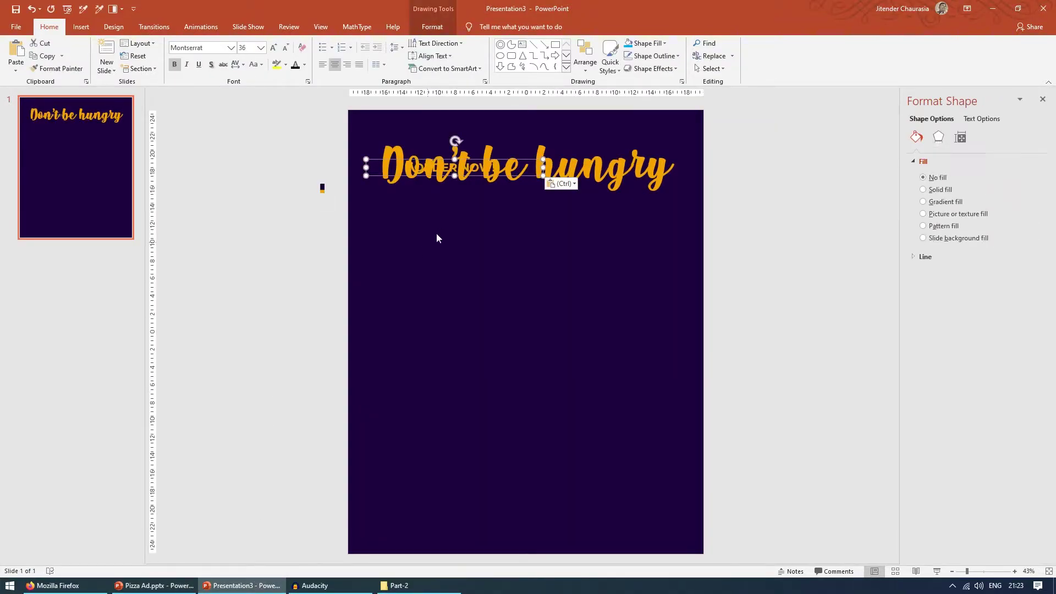
drag(440, 176, 511, 216)
Enlarge the "ORDER NOW!" text to 60 pt.
triple_click(519, 210)
click(273, 48)
click(274, 48)
click(273, 47)
click(274, 48)
click(274, 48)
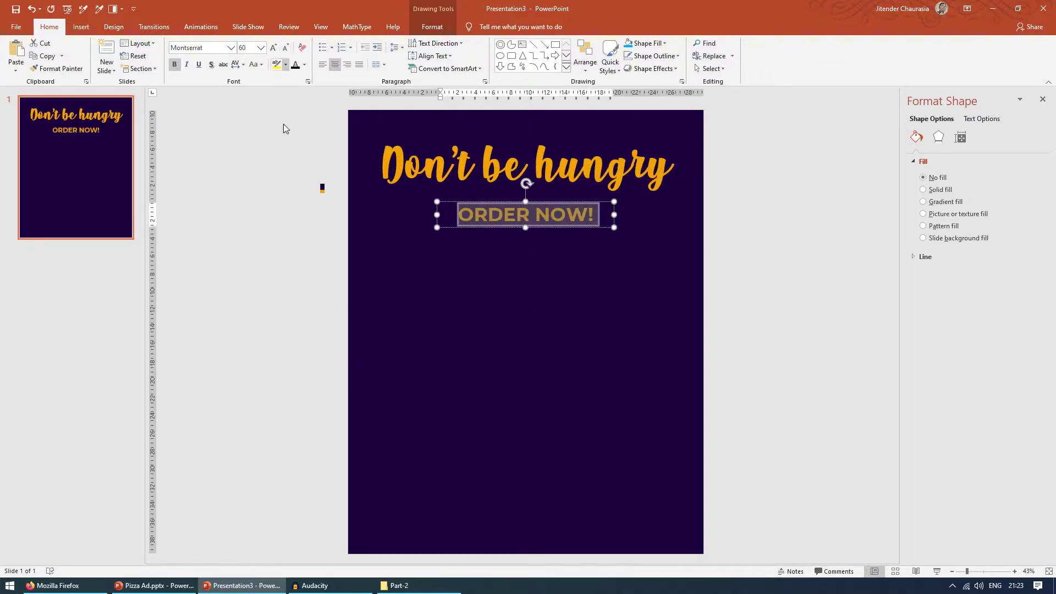
click(304, 326)
Copy the orange footer bar with its company and website texts from slide 2 of Pizza Ad.pptx into Presentation3.
key(alt+Tab)
mouse_move(454, 508)
mouse_down()
mouse_move(482, 433)
mouse_move(447, 456)
mouse_move(469, 496)
mouse_move(457, 512)
mouse_up()
click(383, 500)
click(494, 517)
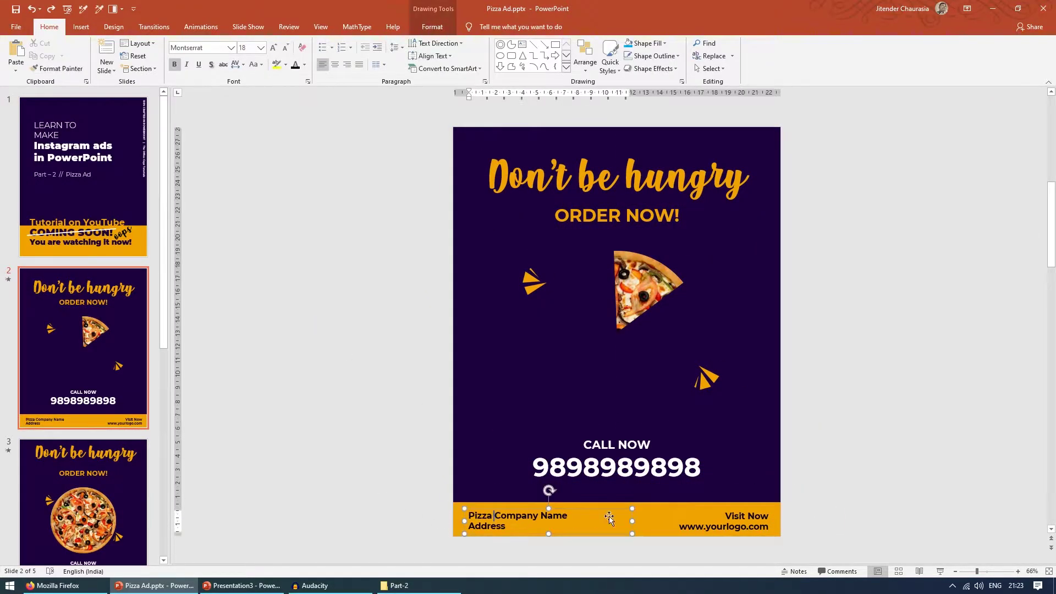
drag(361, 488, 826, 562)
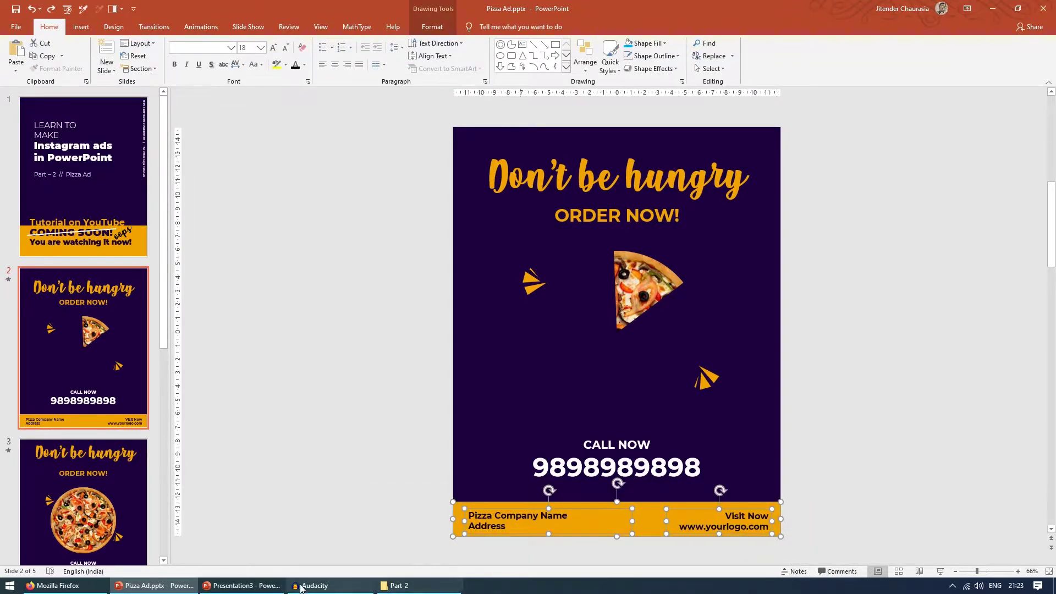
click(244, 586)
key(ctrl+v)
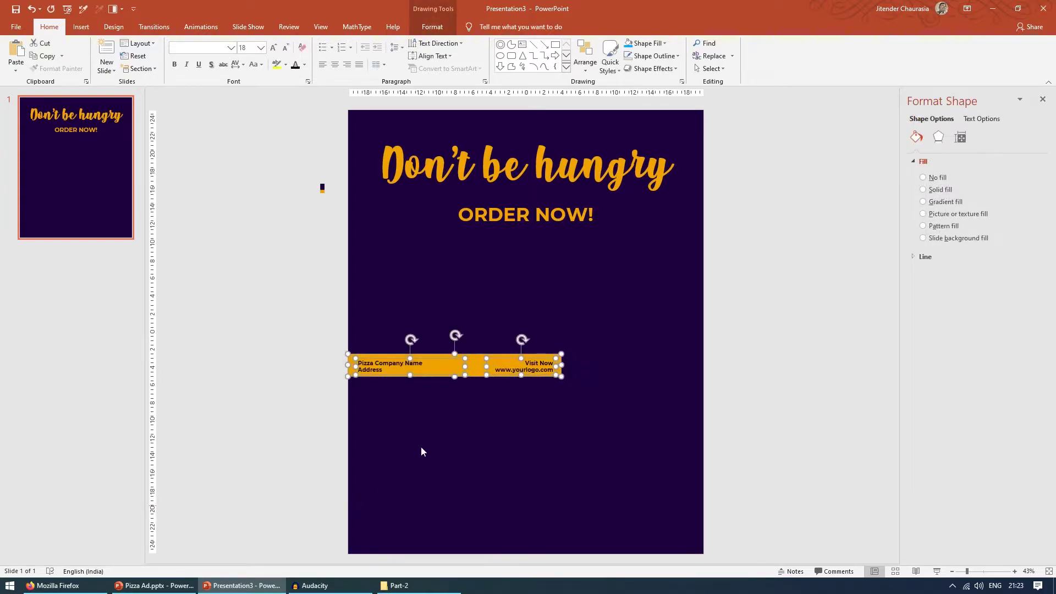
Move the pasted footer to the slide's bottom edge and stretch its orange bar across the full slide width.
mouse_move(479, 367)
mouse_down()
mouse_move(550, 547)
mouse_move(526, 510)
mouse_up()
click(638, 503)
click(531, 537)
drag(415, 535, 348, 534)
drag(632, 533, 703, 531)
Move the website text to the right end of the footer bar and the company name text to its left end.
click(605, 542)
drag(622, 539, 672, 528)
click(480, 539)
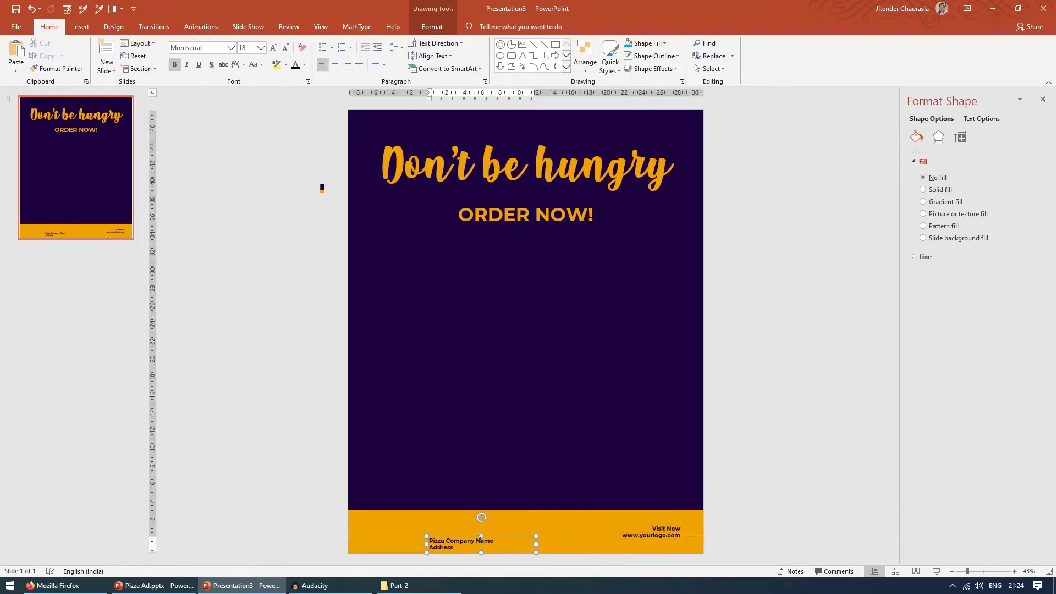
drag(488, 534, 427, 527)
Enlarge the footer's company name and address text to 28 pt and centre its box vertically in the bar.
click(428, 527)
key(ctrl+a)
click(274, 47)
click(273, 47)
click(274, 48)
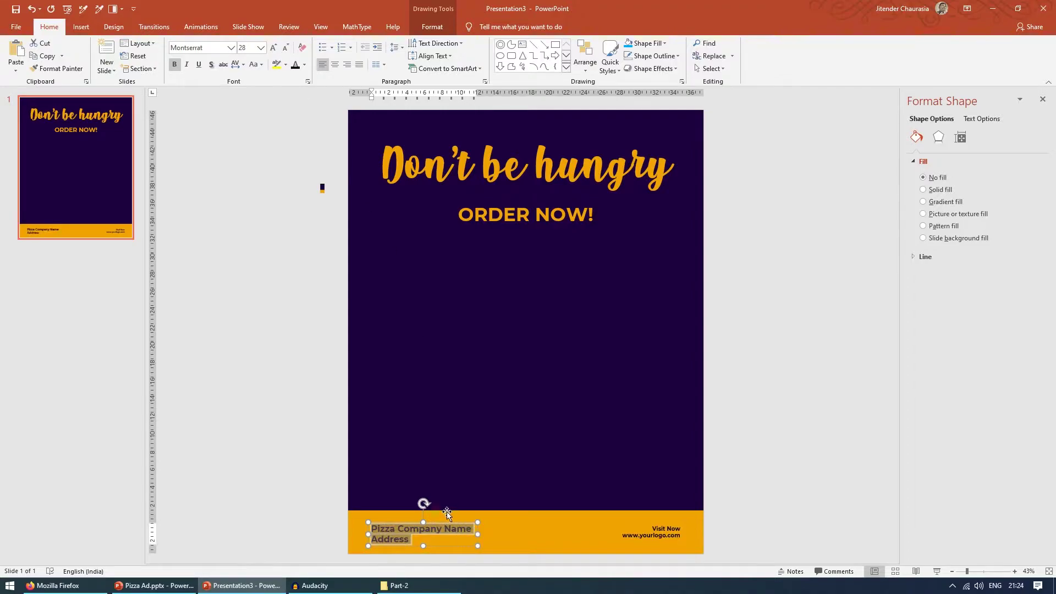
click(447, 520)
drag(451, 522, 450, 520)
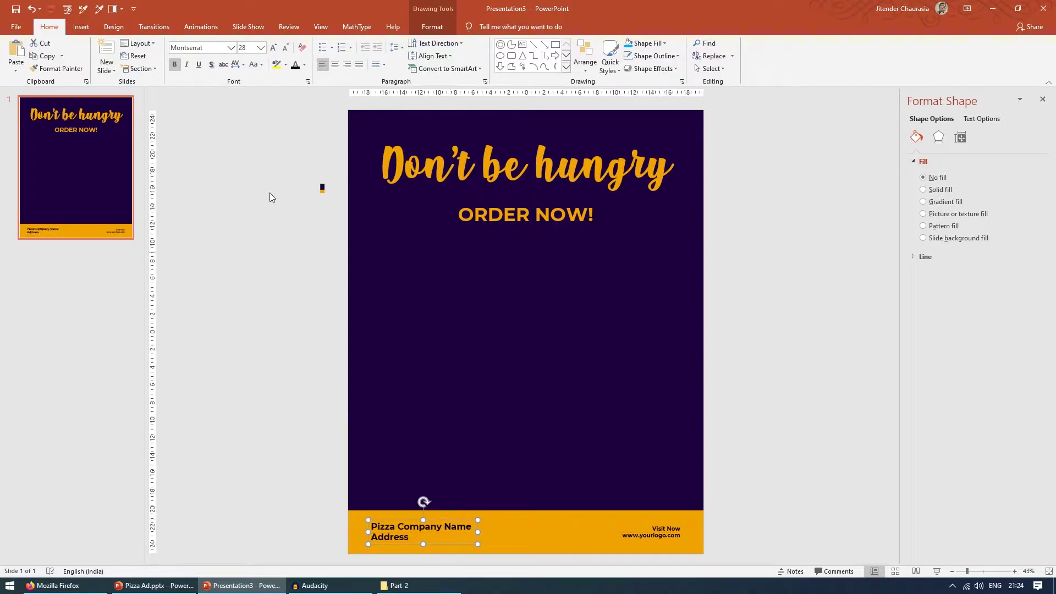
Enlarge the footer's website text to 28 pt, widen its box to keep the URL on one line, and align it with the company text.
click(687, 514)
key(ctrl+a)
click(273, 47)
click(274, 48)
click(273, 48)
click(274, 47)
drag(612, 530, 593, 533)
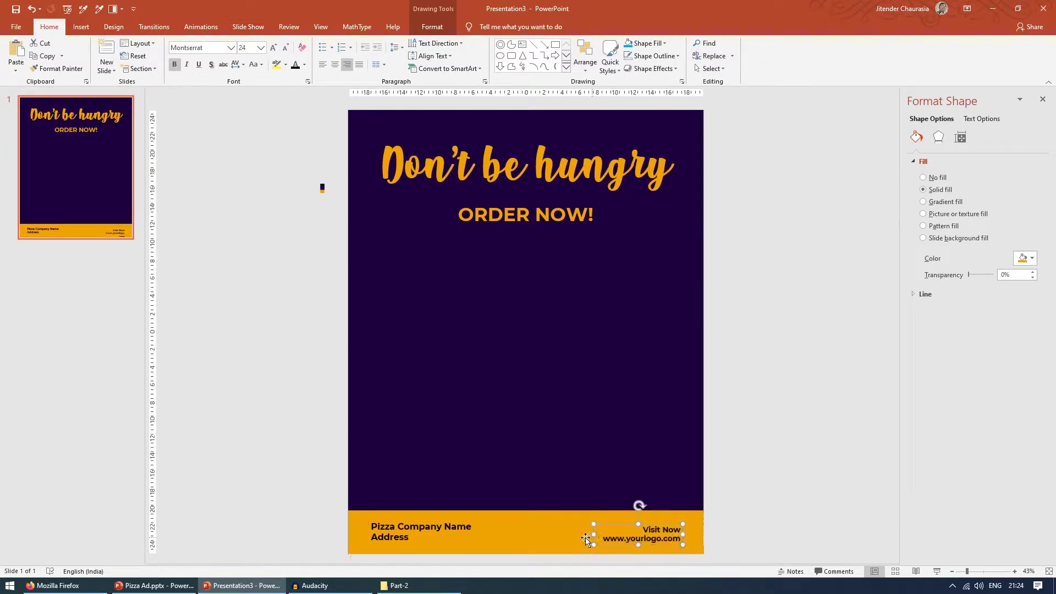
click(435, 529)
drag(681, 540, 578, 491)
key(ctrl+shift+period)
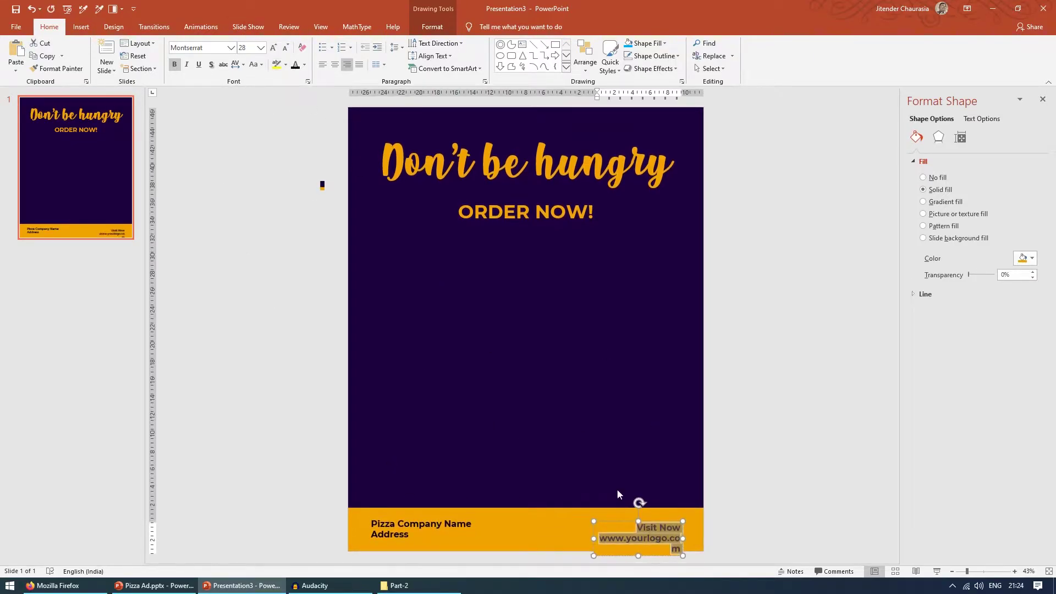
drag(596, 543, 552, 542)
drag(655, 525, 655, 521)
click(757, 215)
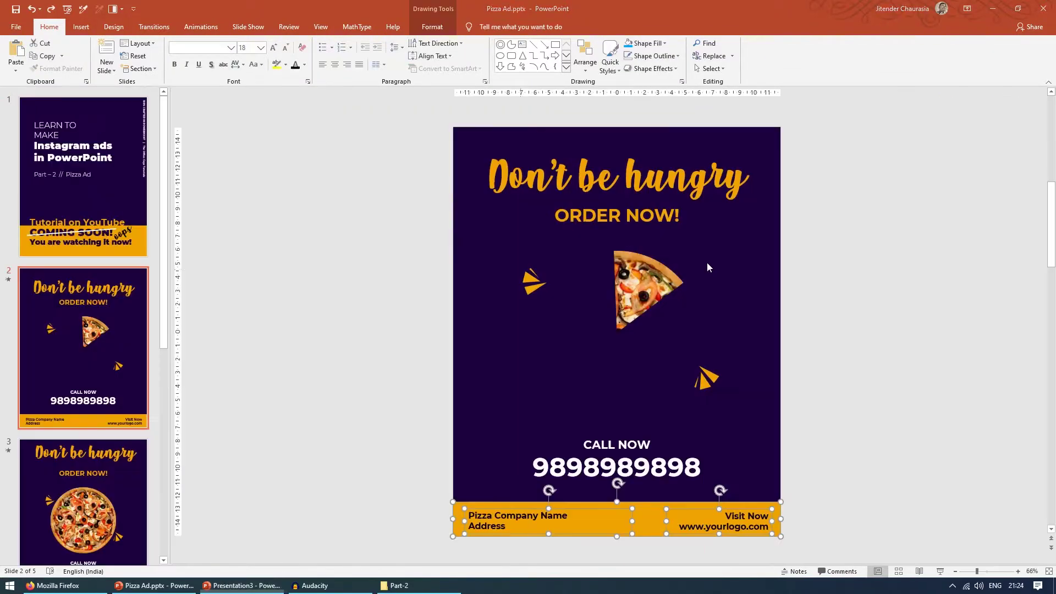
Copy the "CALL NOW" phone text box from slide 2 of Pizza Ad.pptx into Presentation3 and place it just above the footer.
click(634, 468)
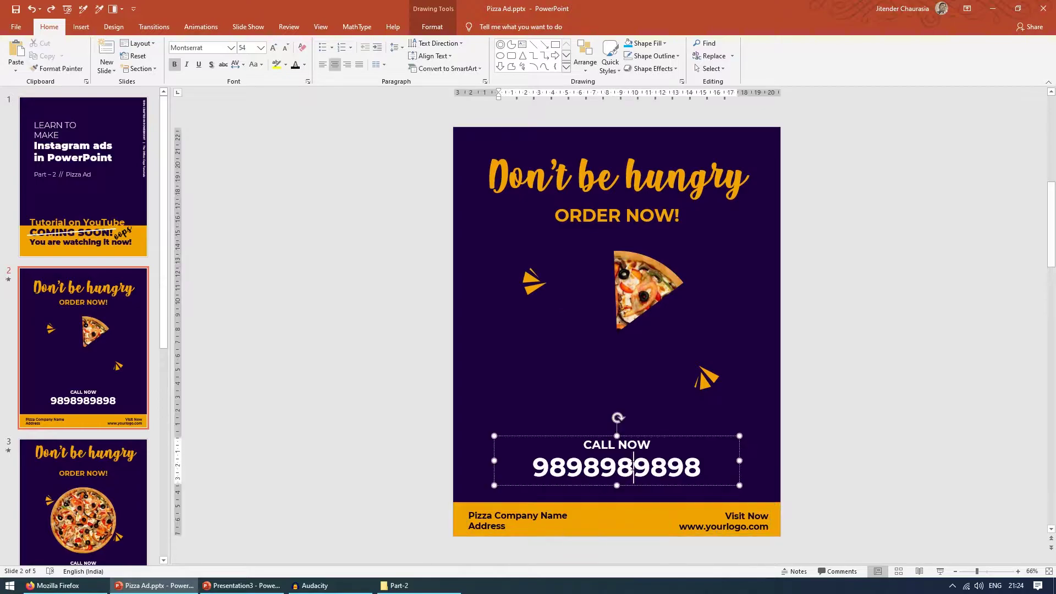
click(646, 436)
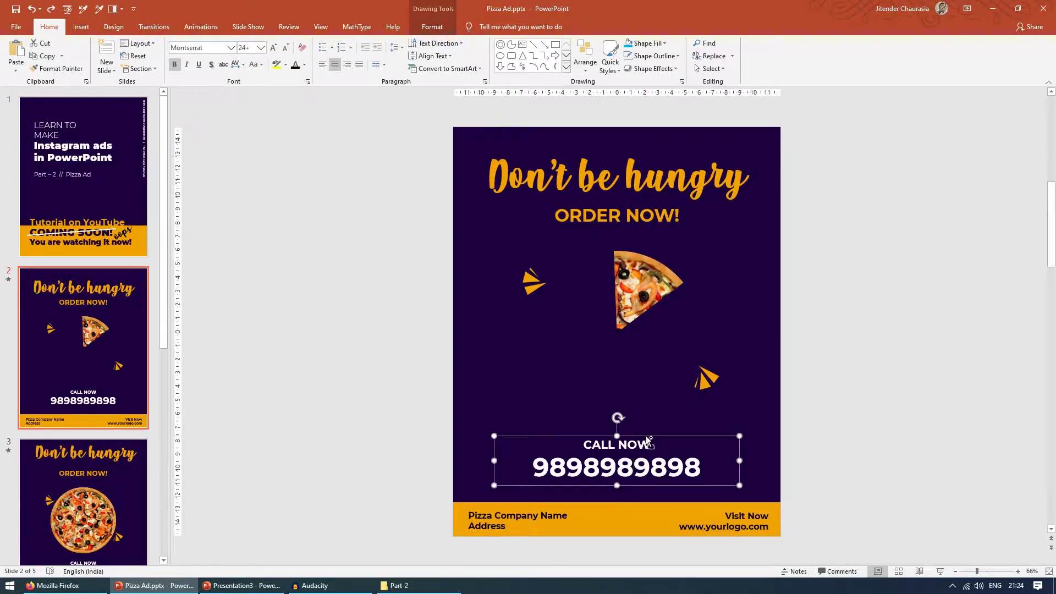
key(alt+Tab)
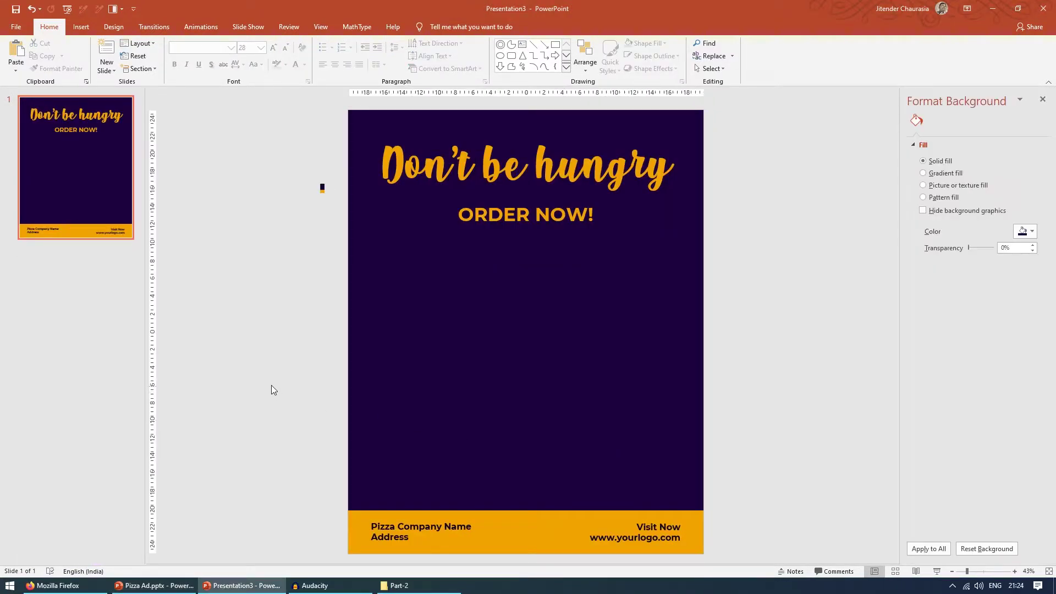
key(ctrl+v)
drag(495, 345, 546, 450)
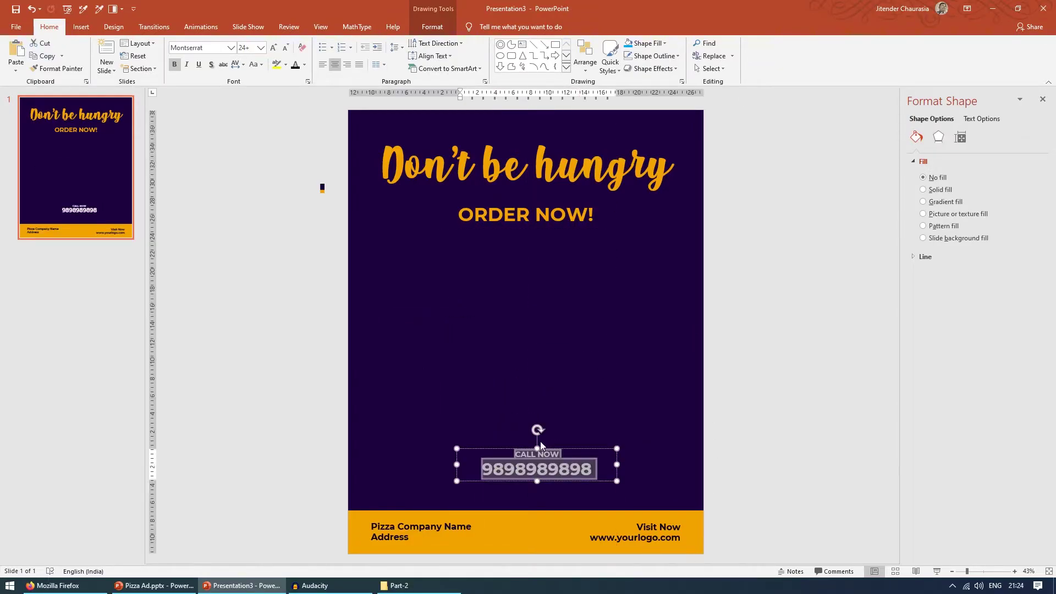
Enlarge the call text box's contents to 36 pt for "CALL NOW" and 72 pt for the phone number.
click(273, 47)
click(273, 47)
click(273, 47)
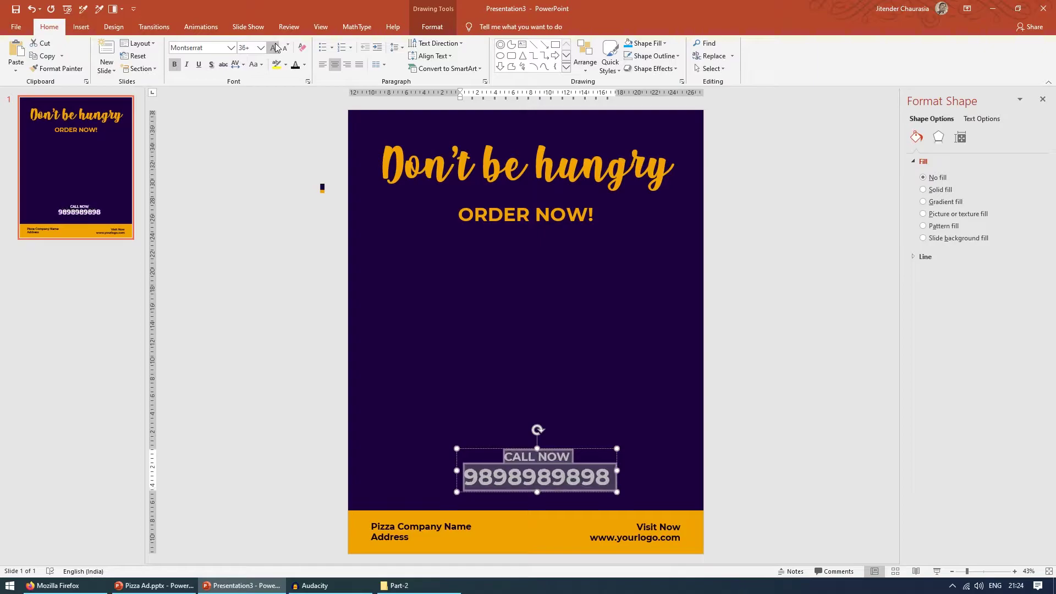
click(587, 448)
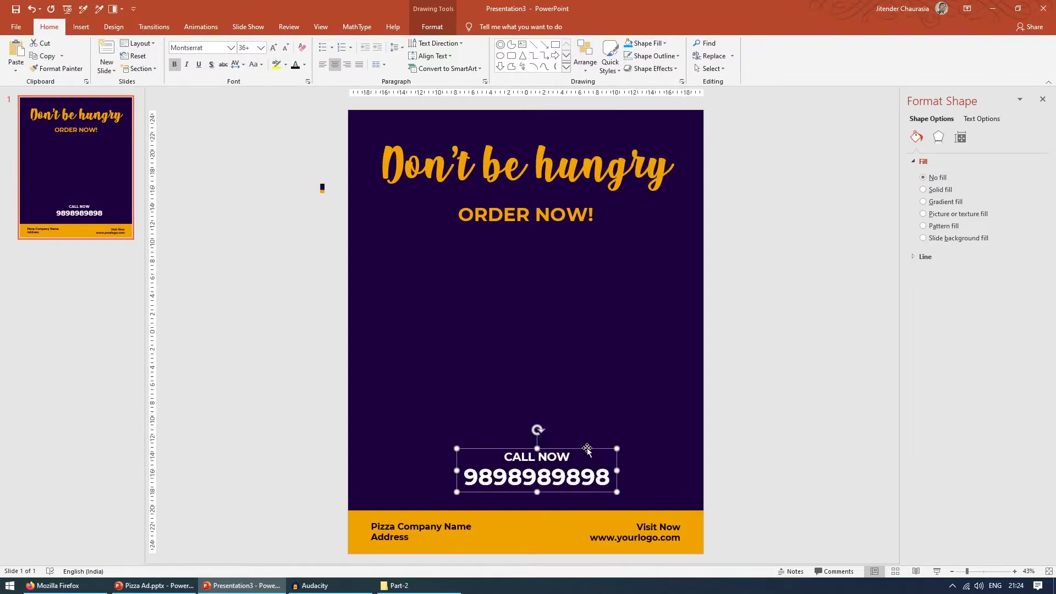
click(234, 394)
click(537, 477)
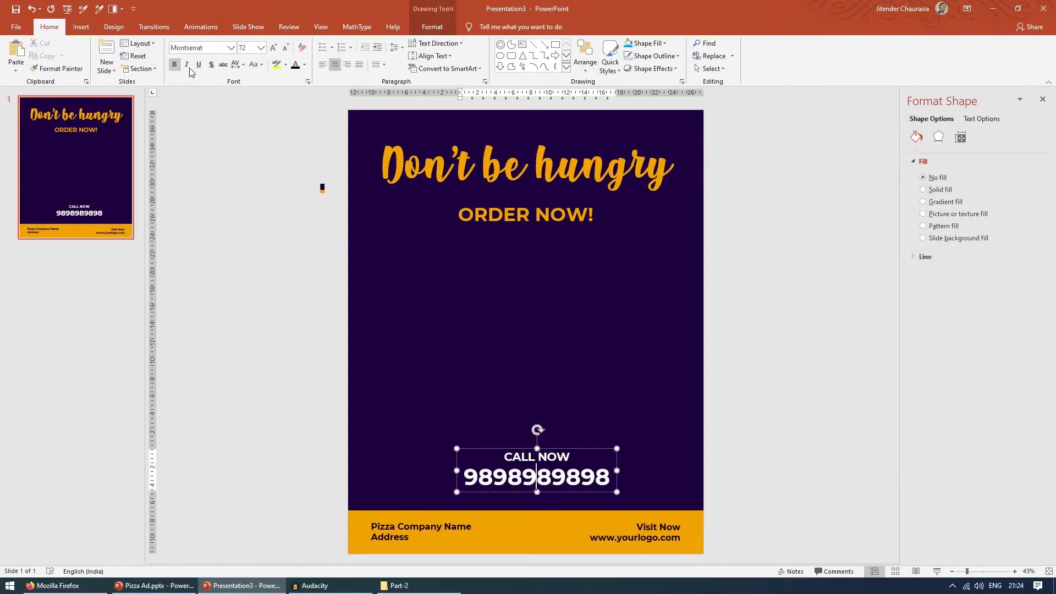
click(255, 214)
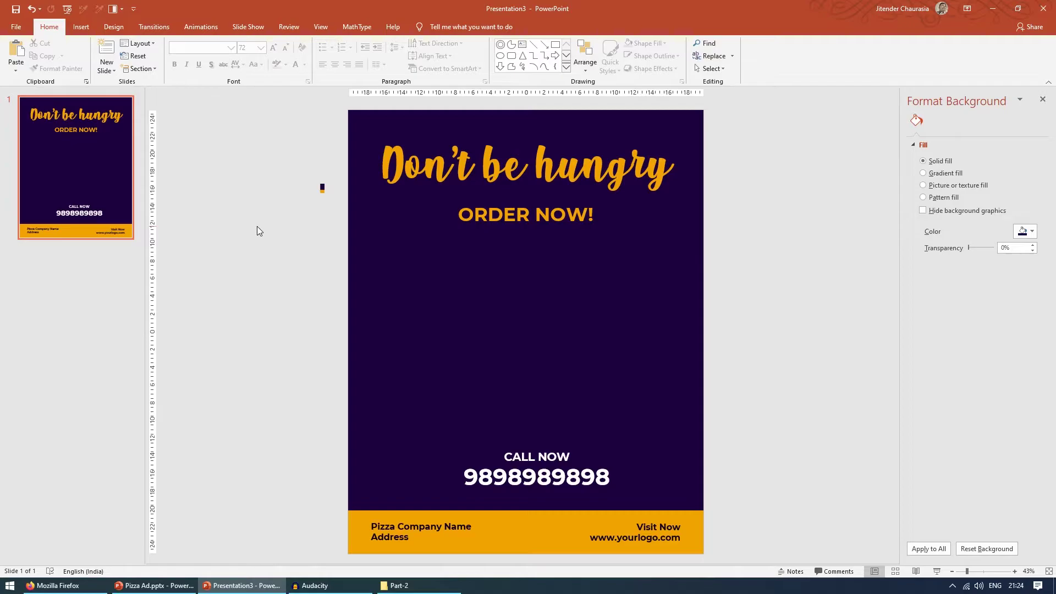
Switch to the Part-2 folder and view pizza.png in Photos.
key(alt+Tab)
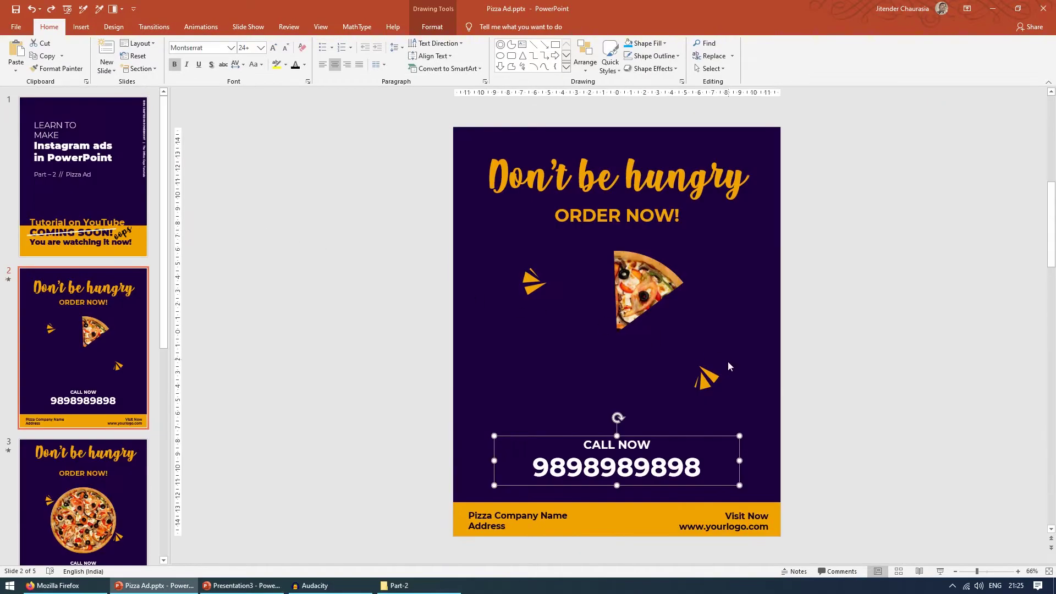
key(alt+Tab)
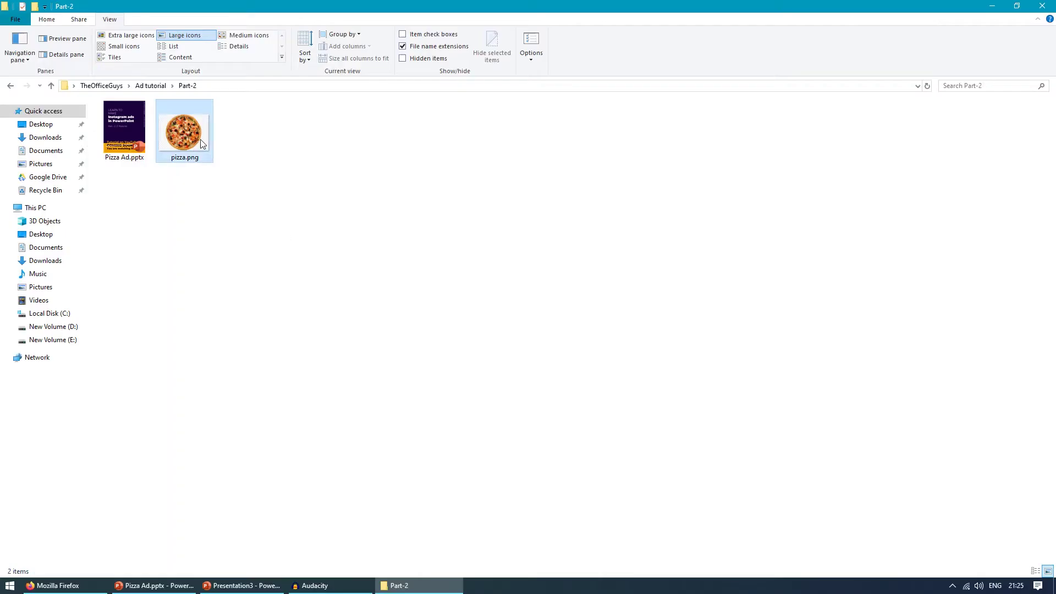
double_click(200, 140)
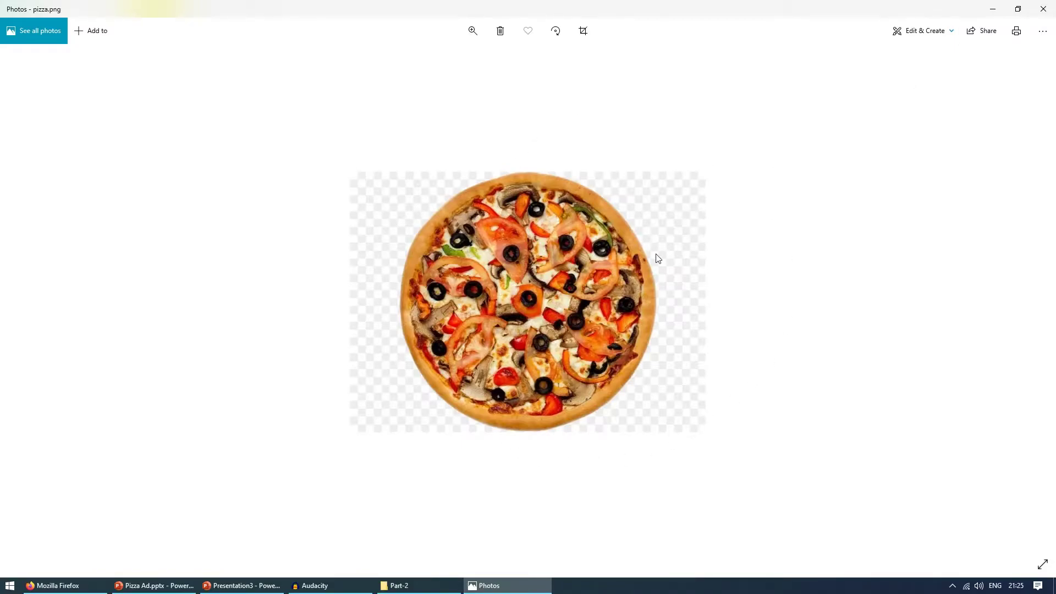
click(1043, 9)
Insert pizza.png into Presentation3, enlarge it to about 21.17 × 28.89 cm, and centre it between "ORDER NOW!" and "CALL NOW".
drag(185, 137, 477, 344)
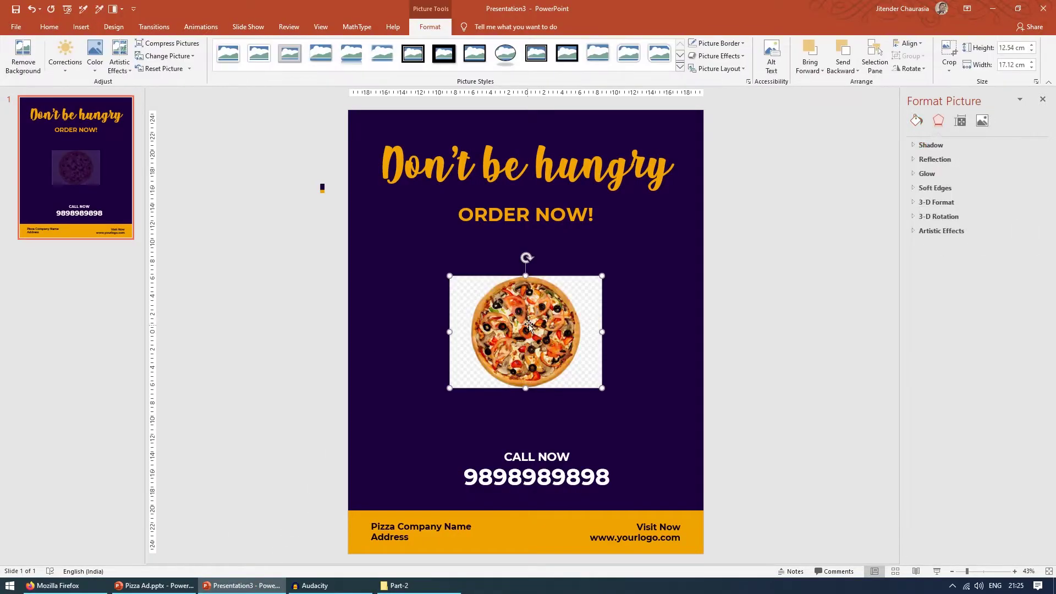
drag(598, 280, 655, 238)
drag(593, 301, 593, 307)
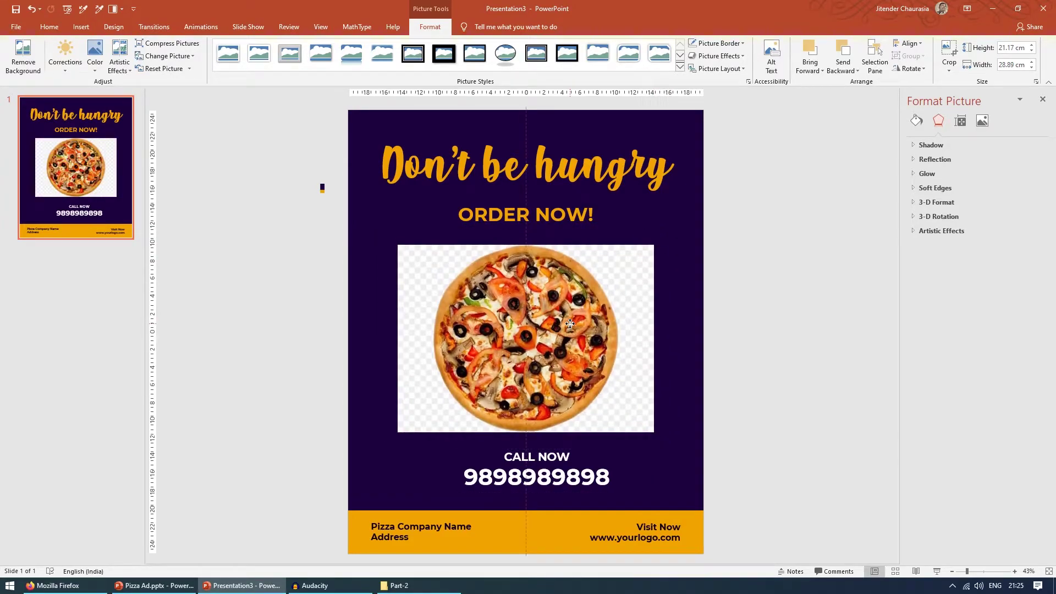
click(786, 320)
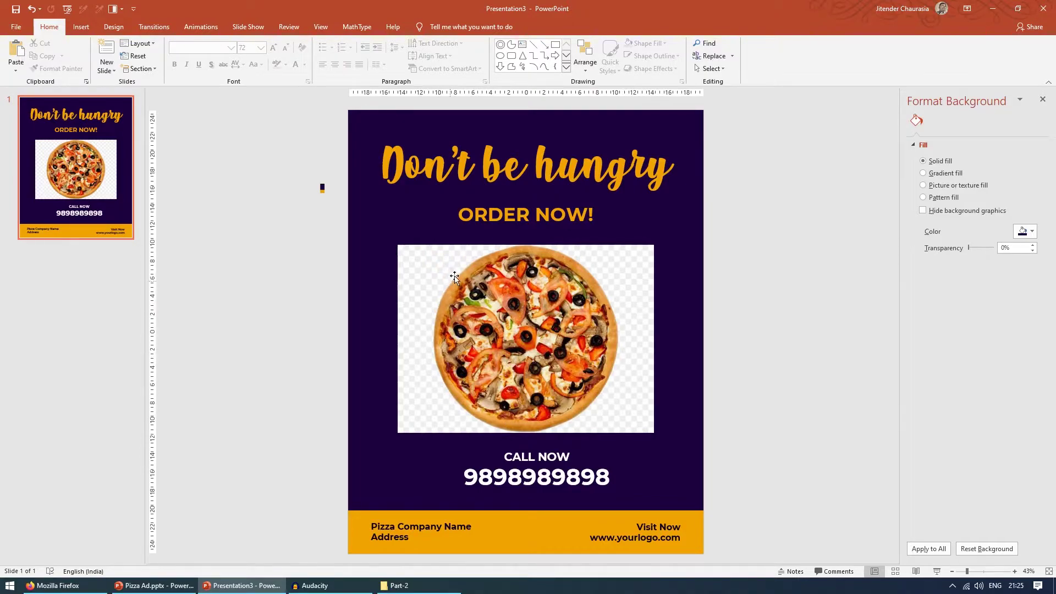
Switch to Pizza Ad.pptx to examine how the cut-out pizza looks on slide 3, and return to Presentation3.
click(155, 586)
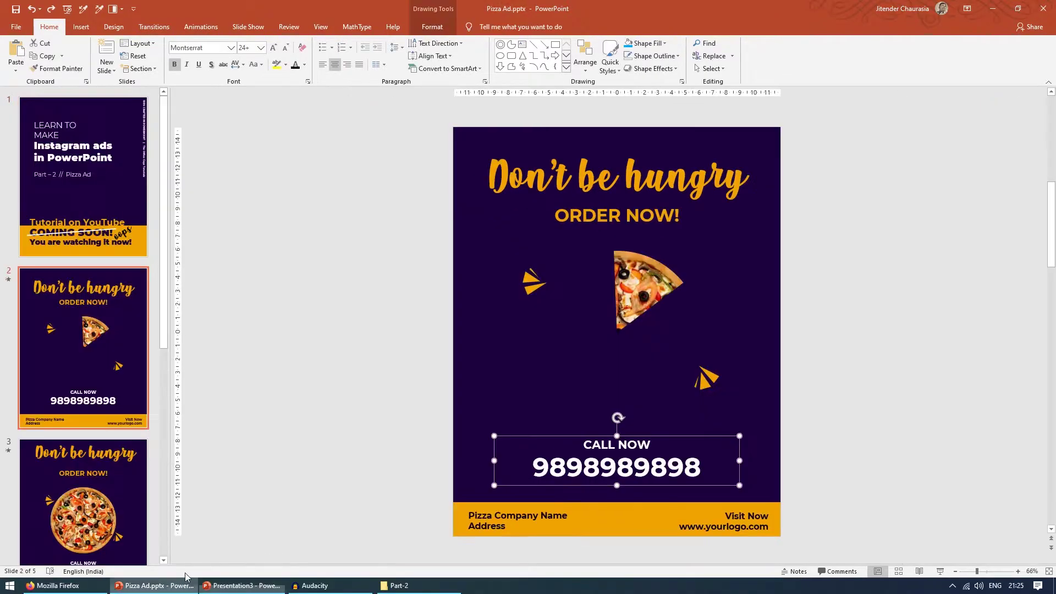
scroll(53, 520, down, 3)
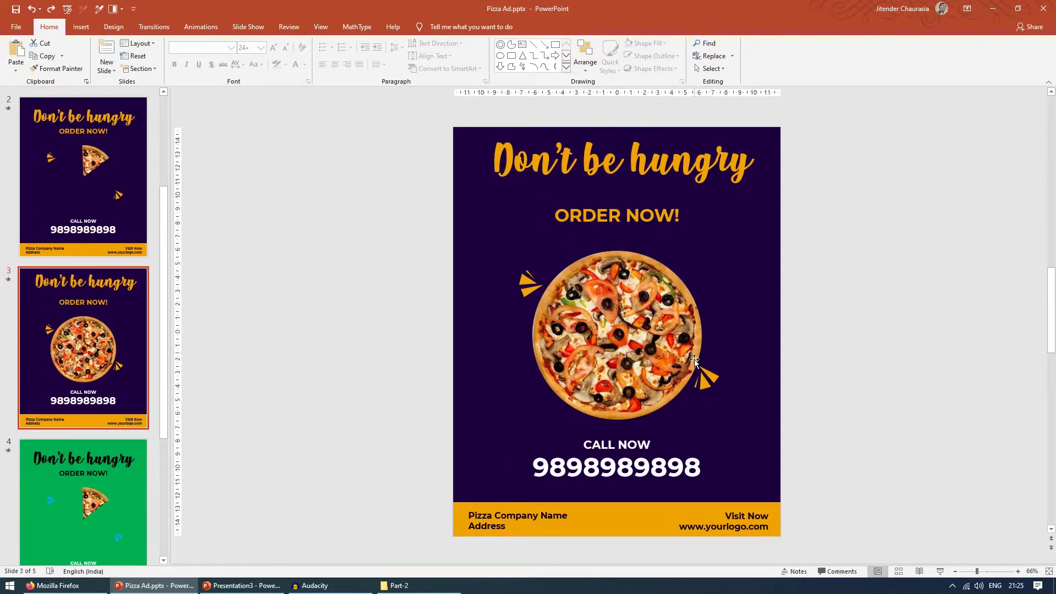
key(alt+Tab)
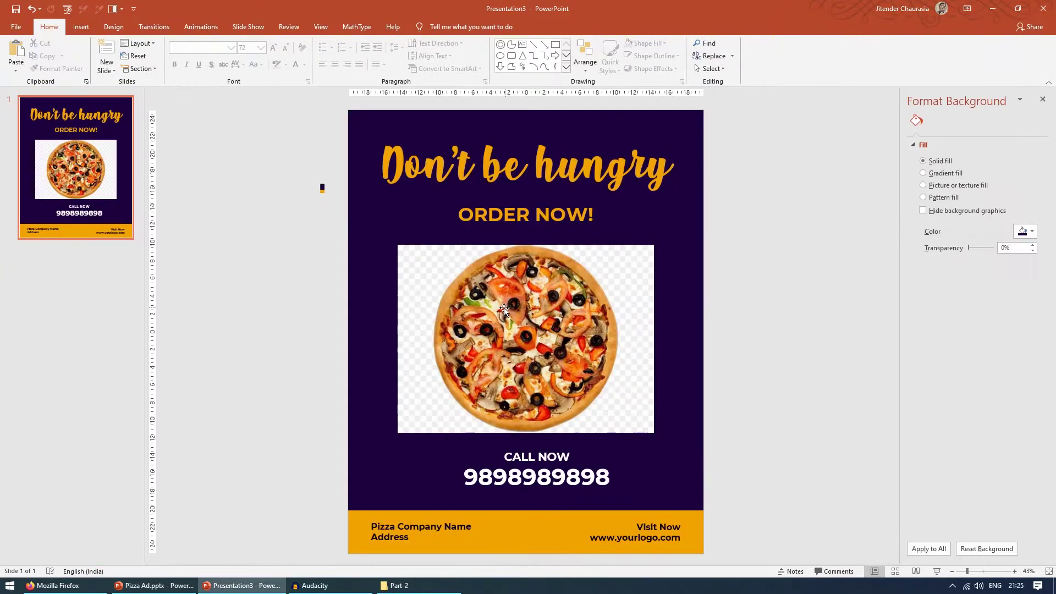
Crop the pizza picture to an oval shape.
click(484, 319)
click(774, 313)
click(558, 318)
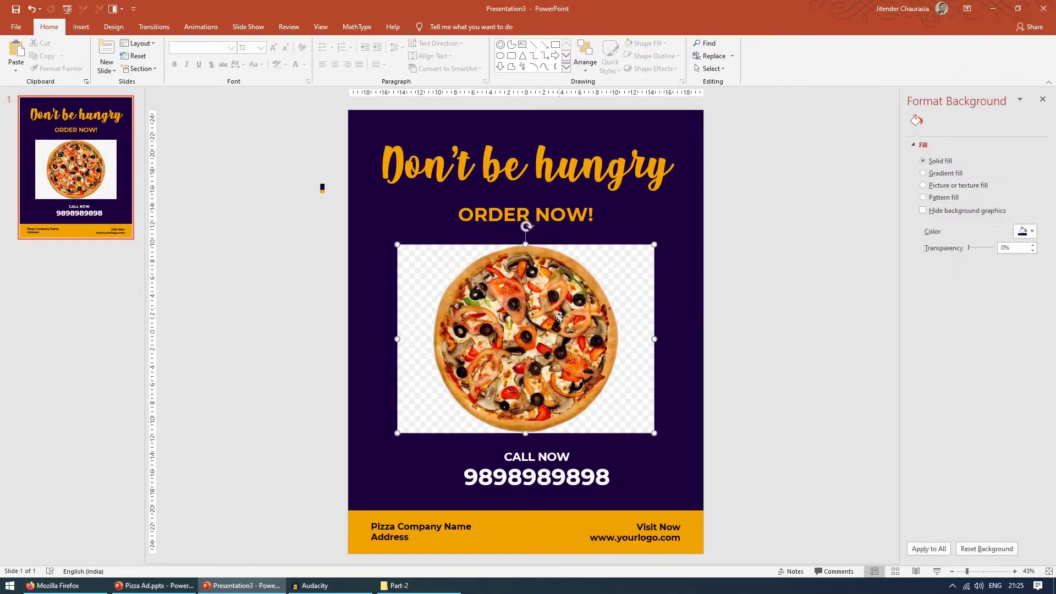
click(429, 27)
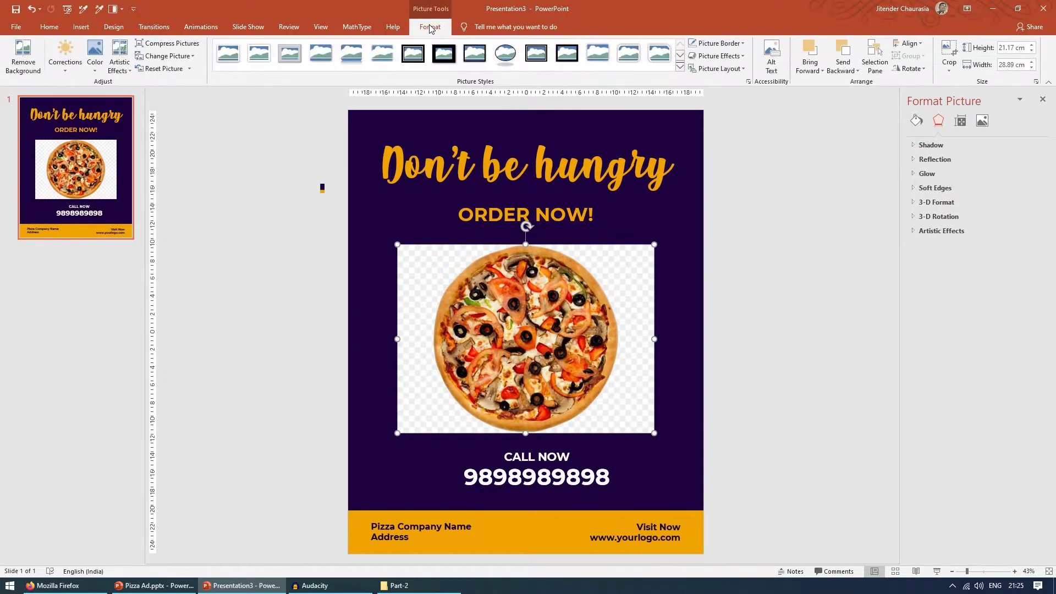
click(949, 69)
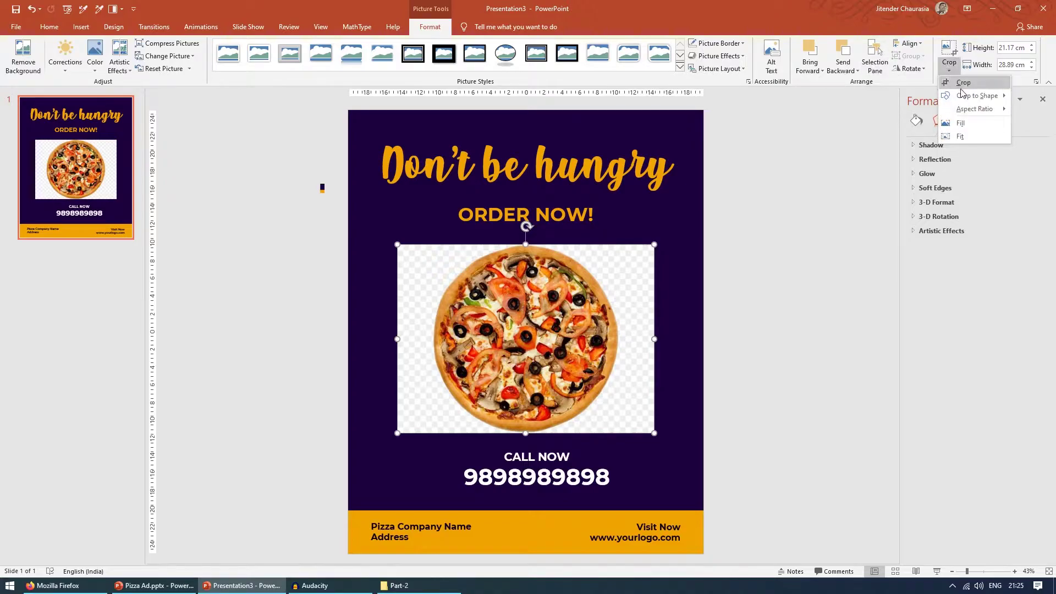
mouse_move(967, 98)
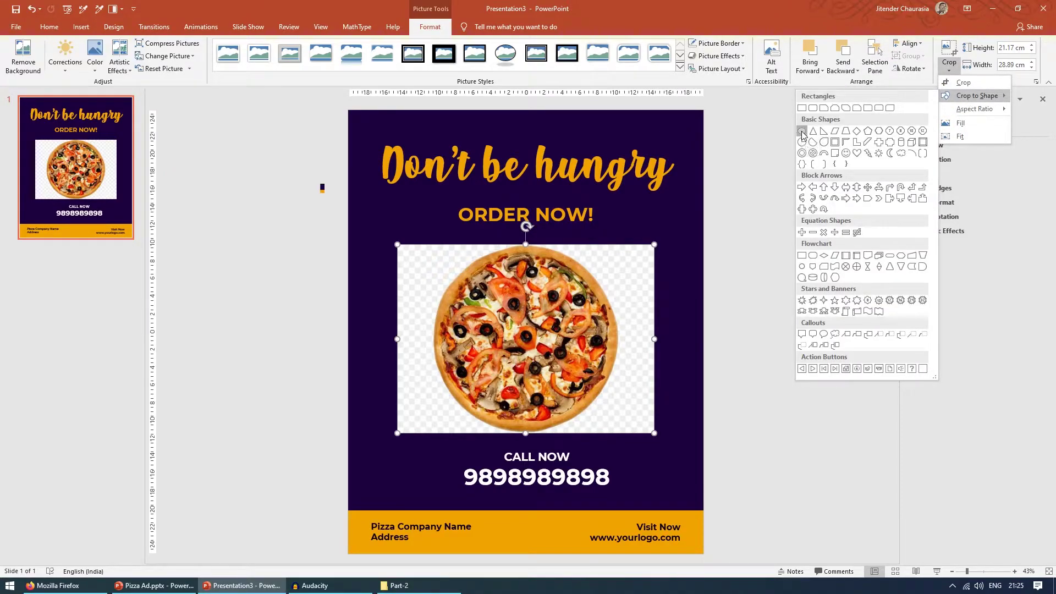
click(802, 132)
Crop both sides of the oval picture symmetrically to the pizza's crust, about 20.64 cm wide.
click(948, 68)
click(958, 86)
drag(399, 338, 432, 338)
Trim the picture's upper and lower crop edges to the pizza's crust, about 20.58 cm high, and finish cropping.
scroll(528, 287, up, 1)
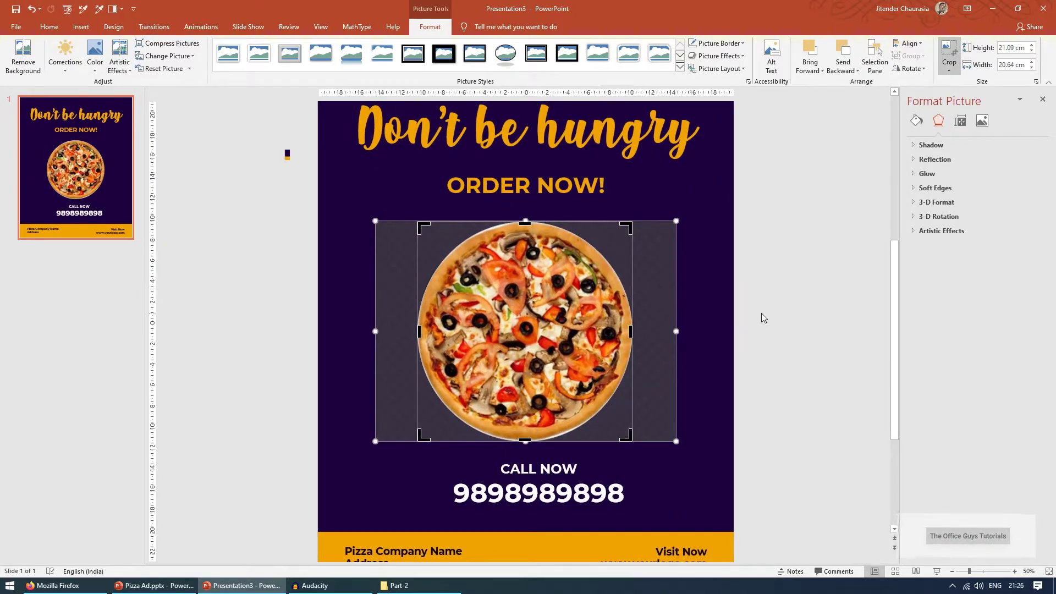
click(1015, 571)
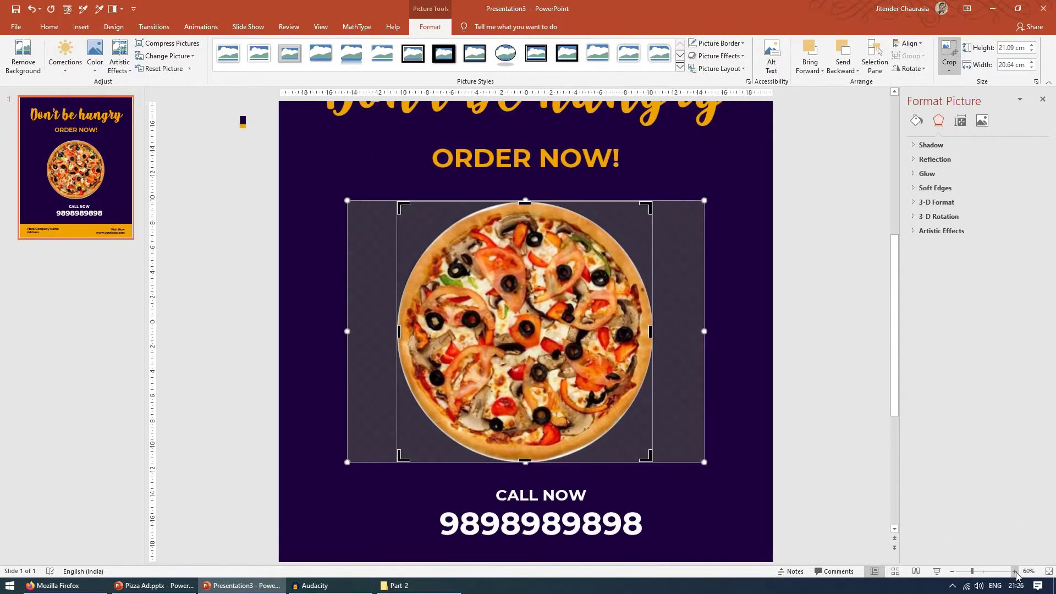
click(1015, 571)
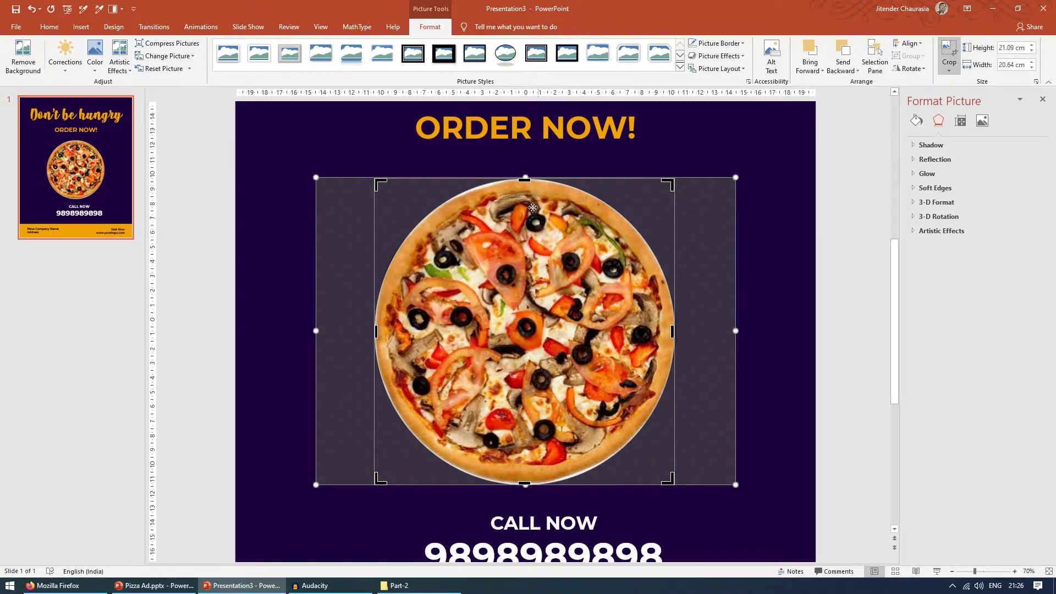
scroll(534, 211, up, 3)
drag(527, 114, 527, 118)
drag(526, 549, 527, 546)
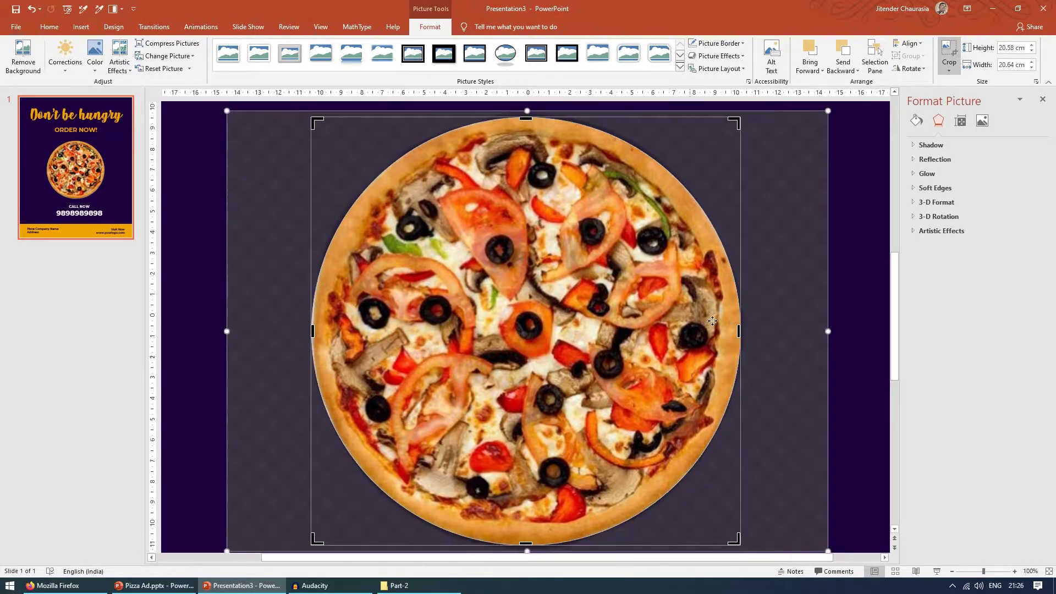
click(953, 49)
click(854, 213)
scroll(854, 214, down, 5)
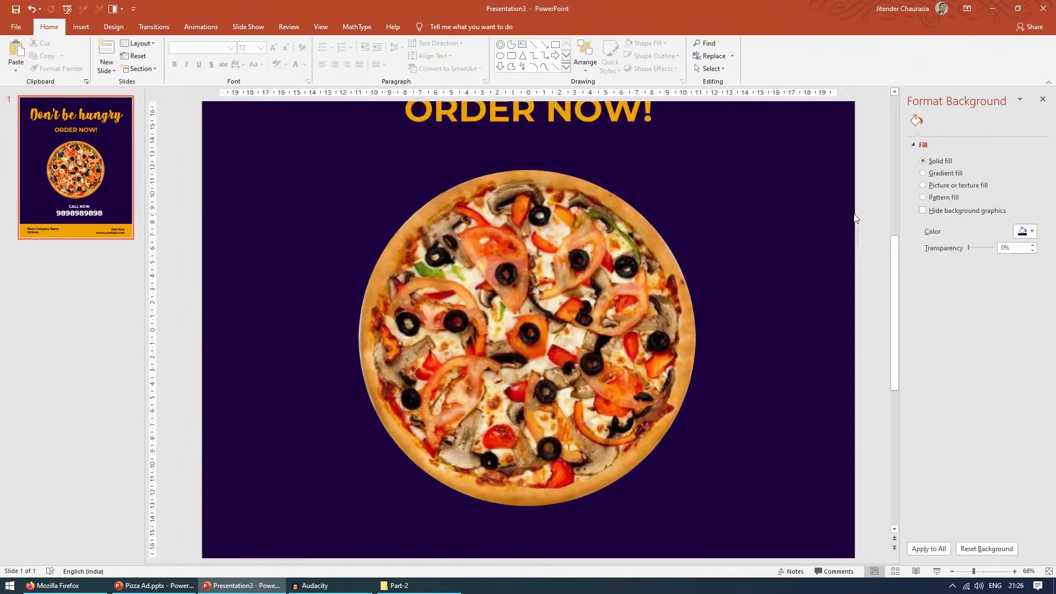
Close the background formatting options and apply the Spin emphasis animation to the pizza picture.
click(1042, 99)
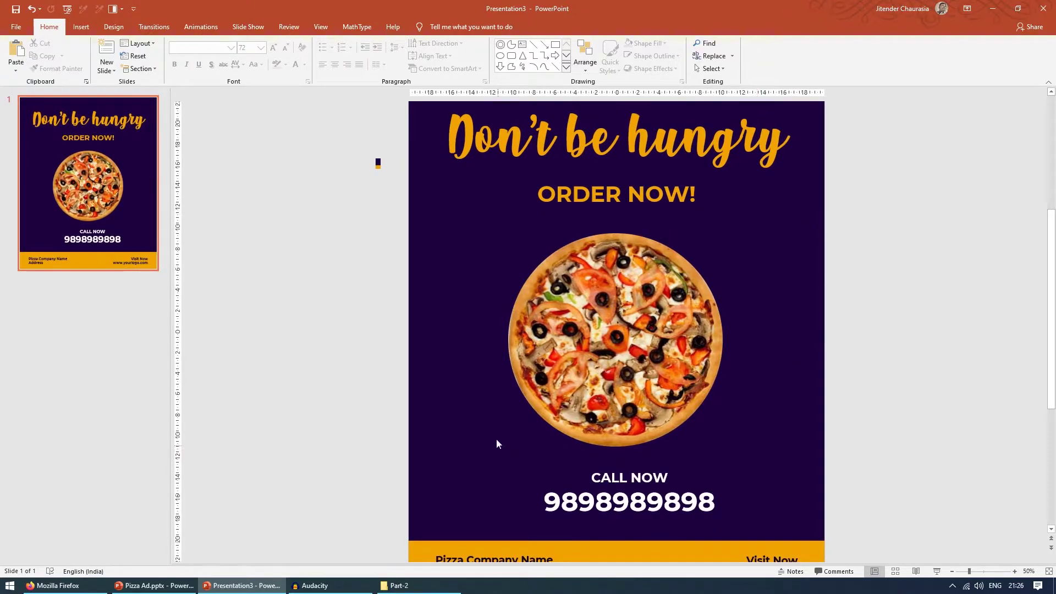
click(569, 364)
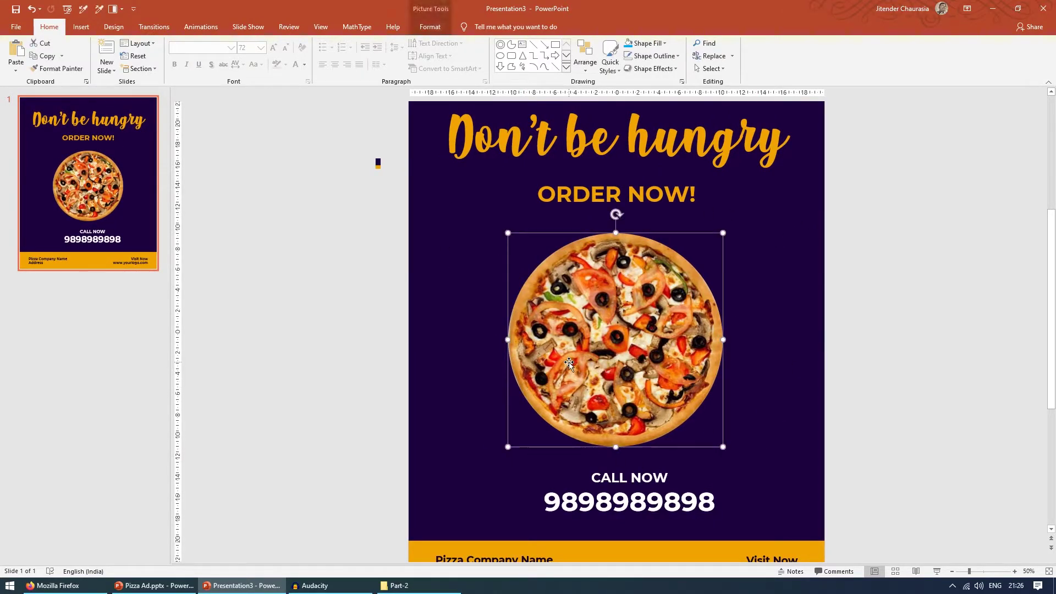
click(335, 358)
click(584, 295)
click(208, 31)
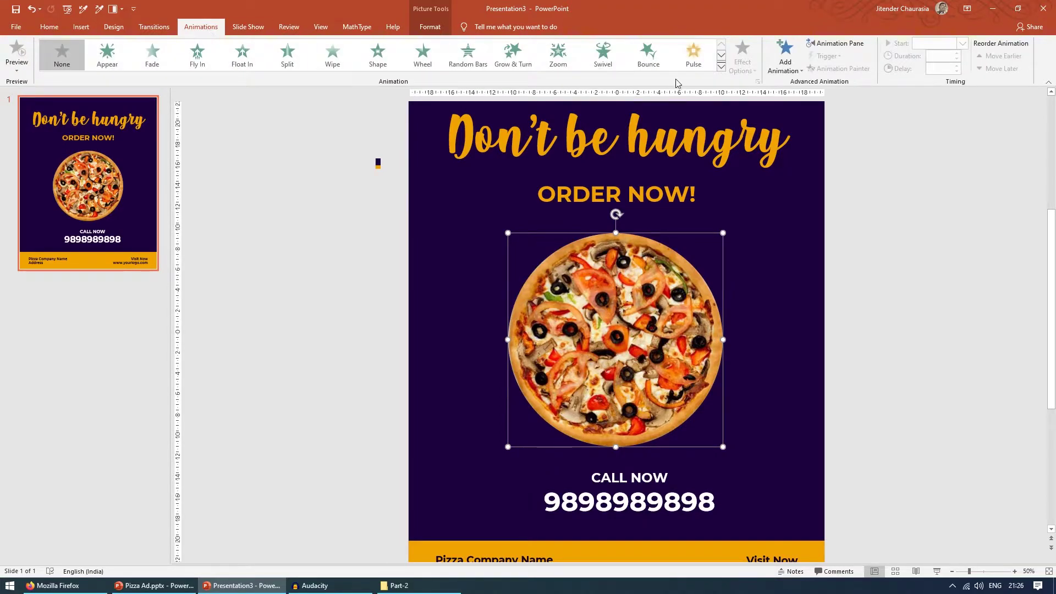
click(721, 66)
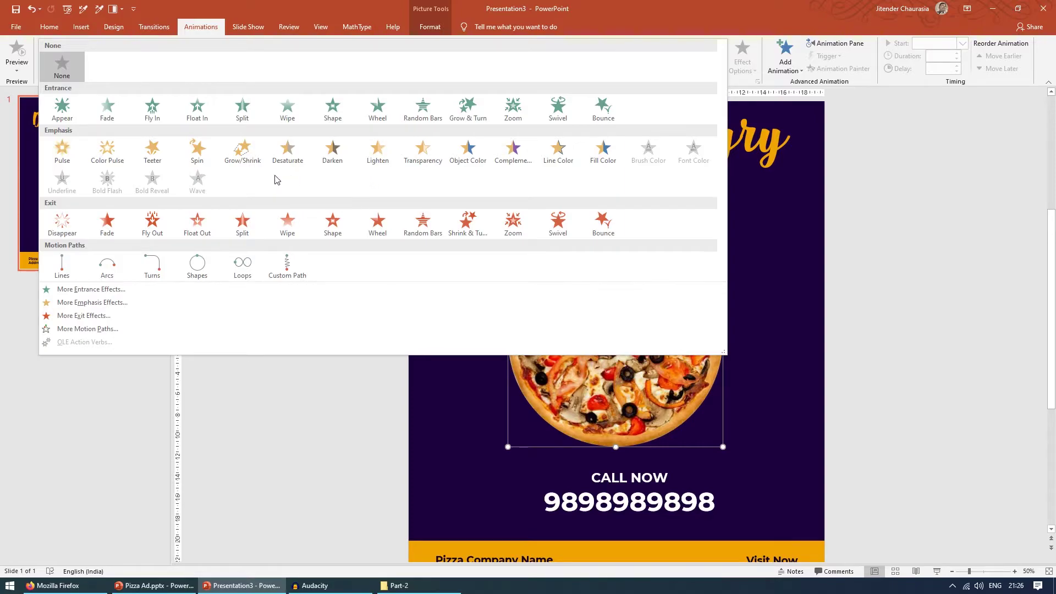
click(194, 156)
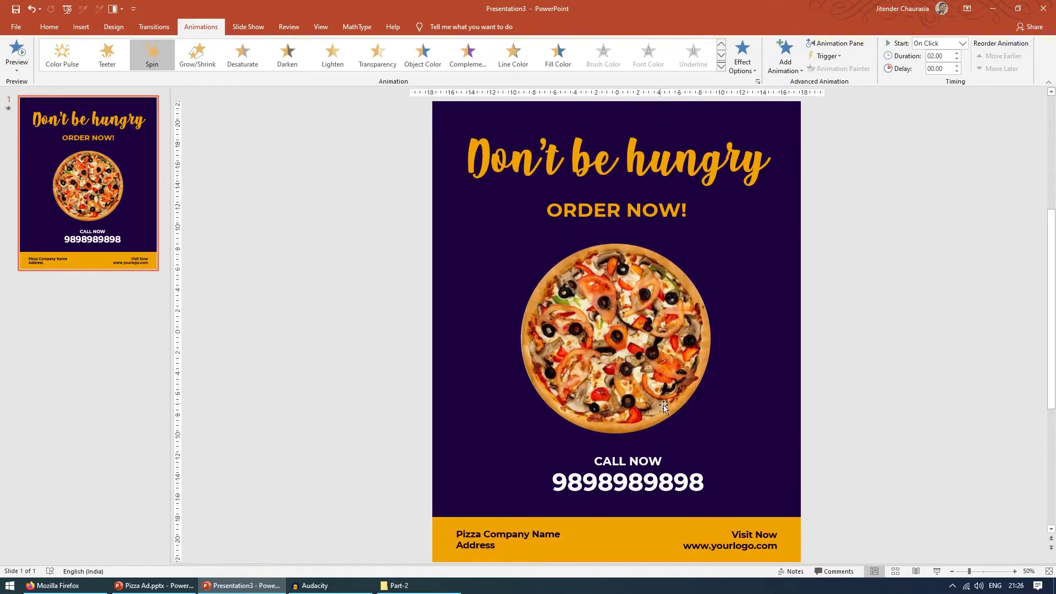
Show the animation list and open the effect settings of the pizza picture's Spin animation, clear of the pizza.
click(826, 44)
double_click(965, 136)
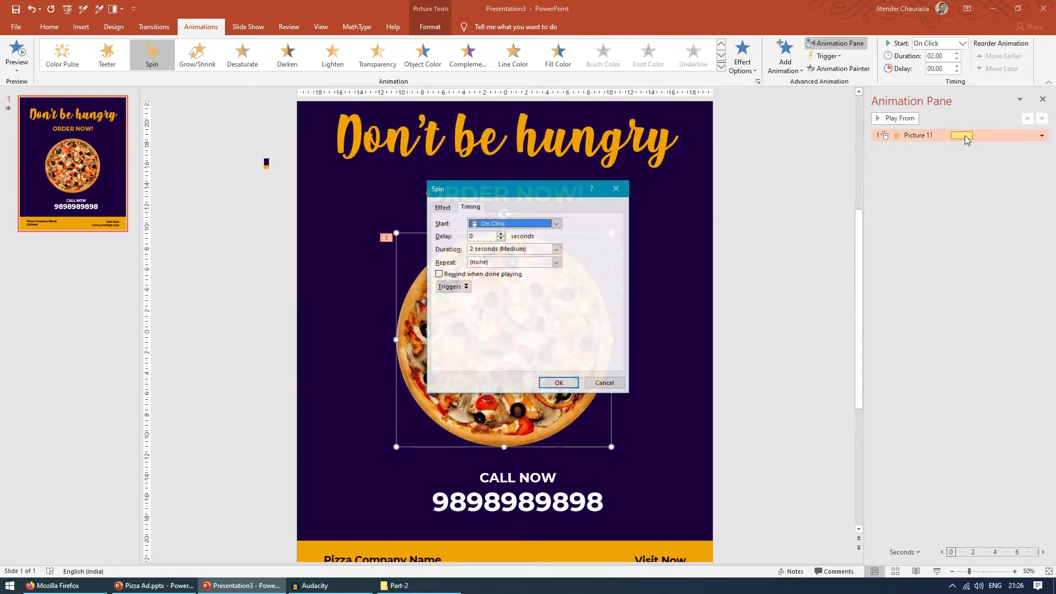
click(444, 207)
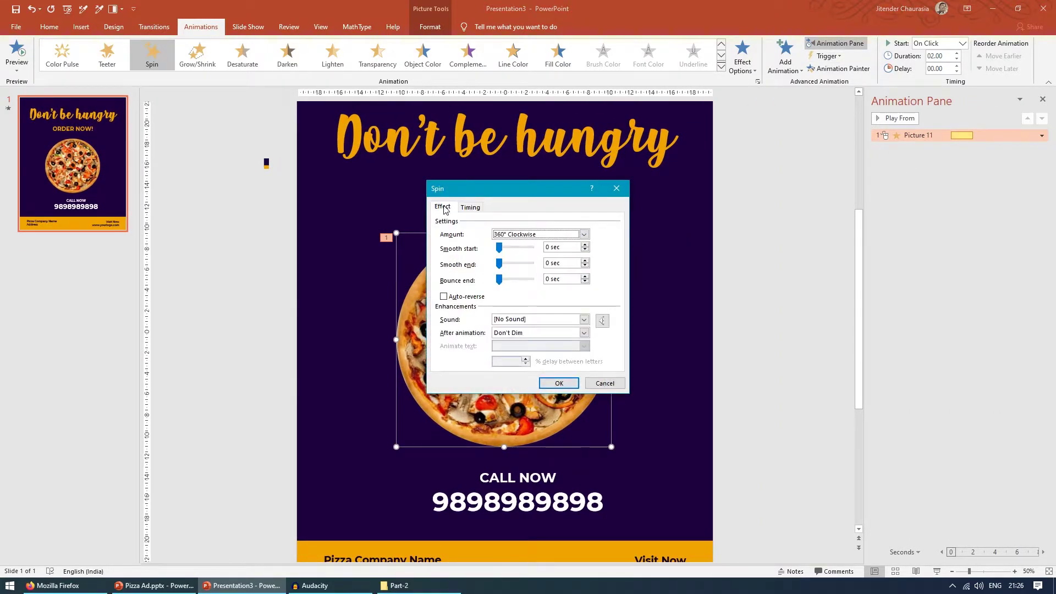
click(515, 236)
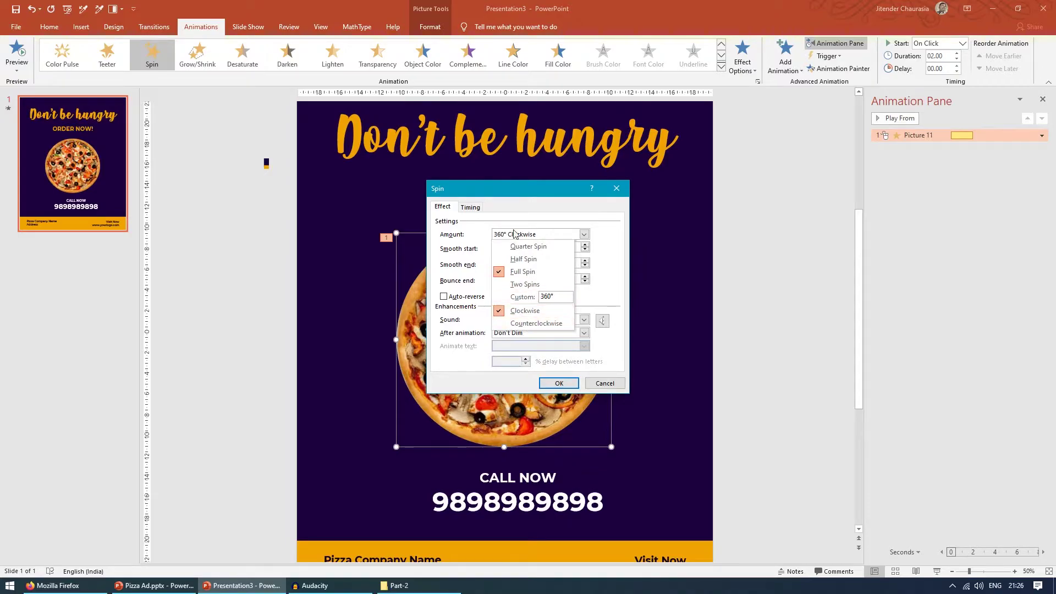
click(523, 212)
click(505, 234)
drag(522, 191, 662, 176)
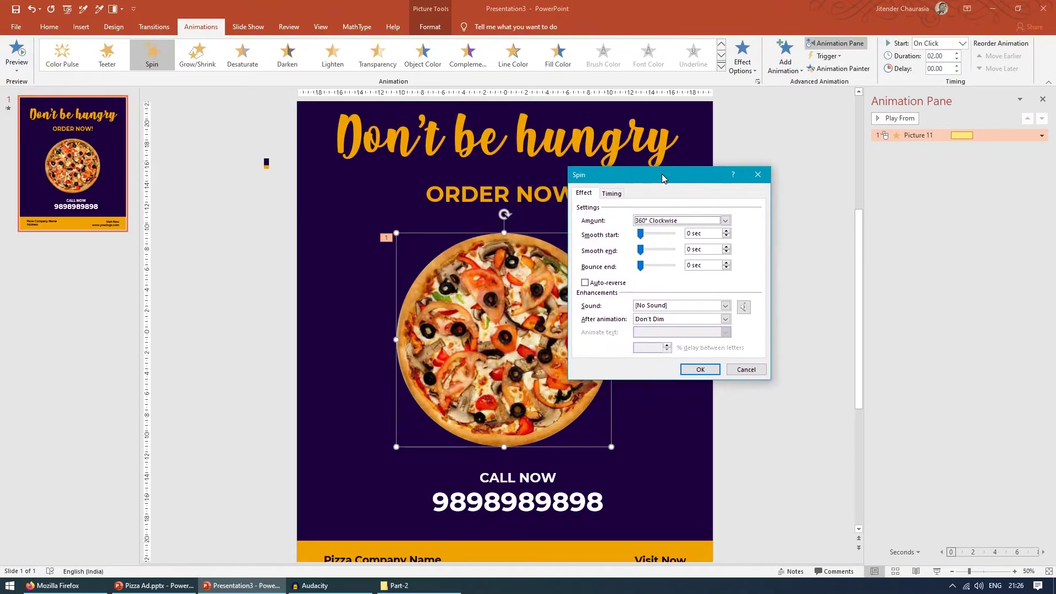
Set the Spin animation's amount to a custom 720° clockwise and confirm the effect settings.
click(687, 221)
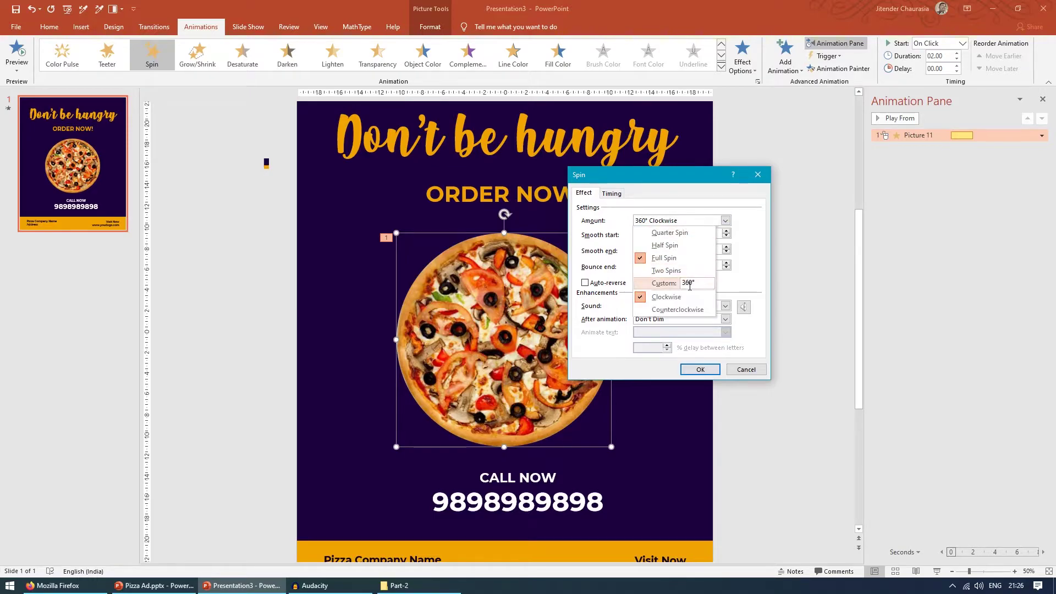
click(670, 286)
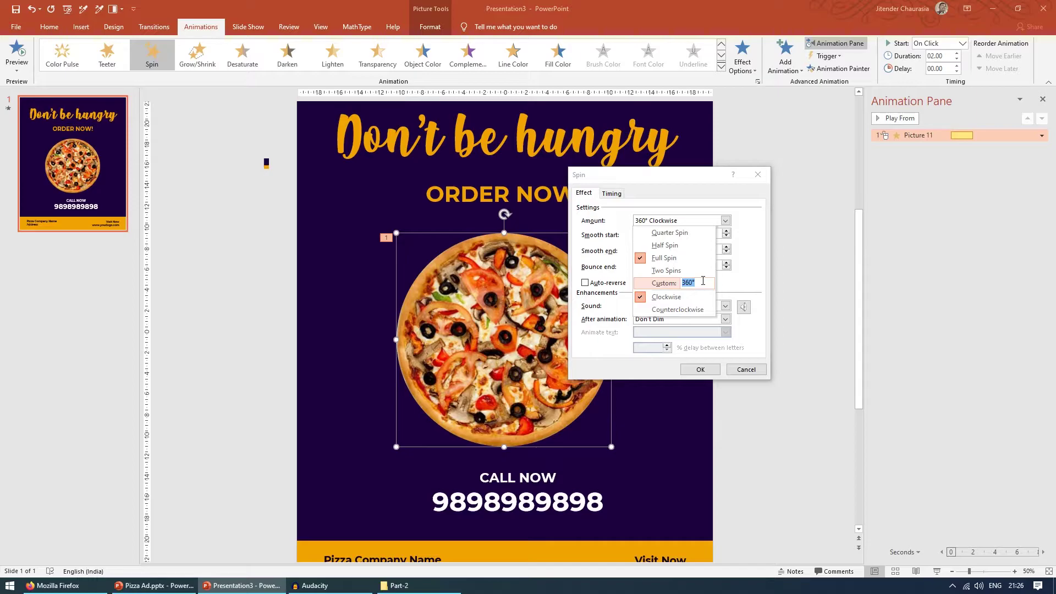
text(720)
click(668, 220)
click(667, 220)
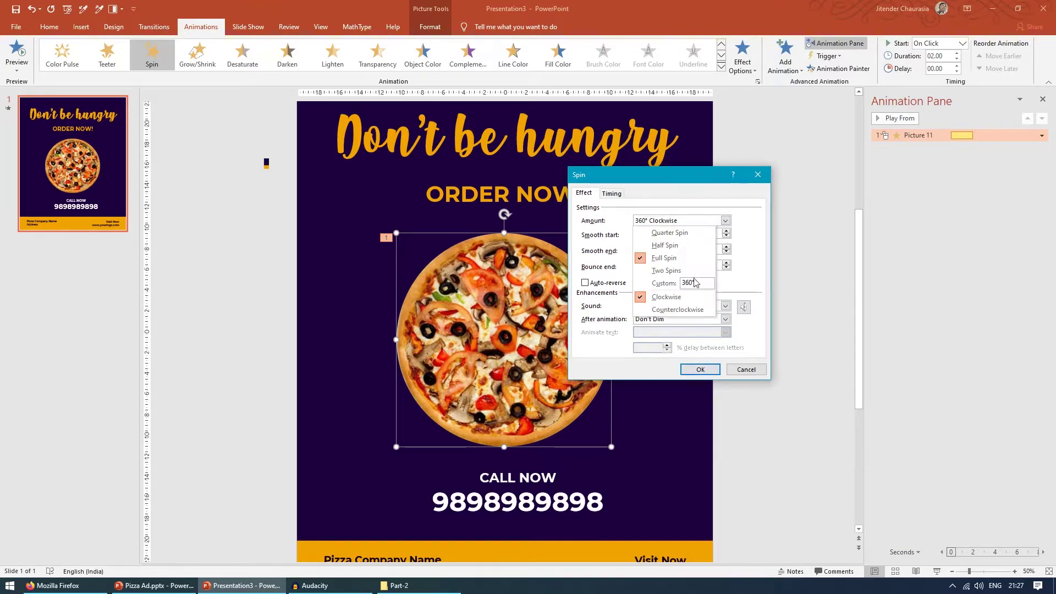
click(695, 283)
text(720)
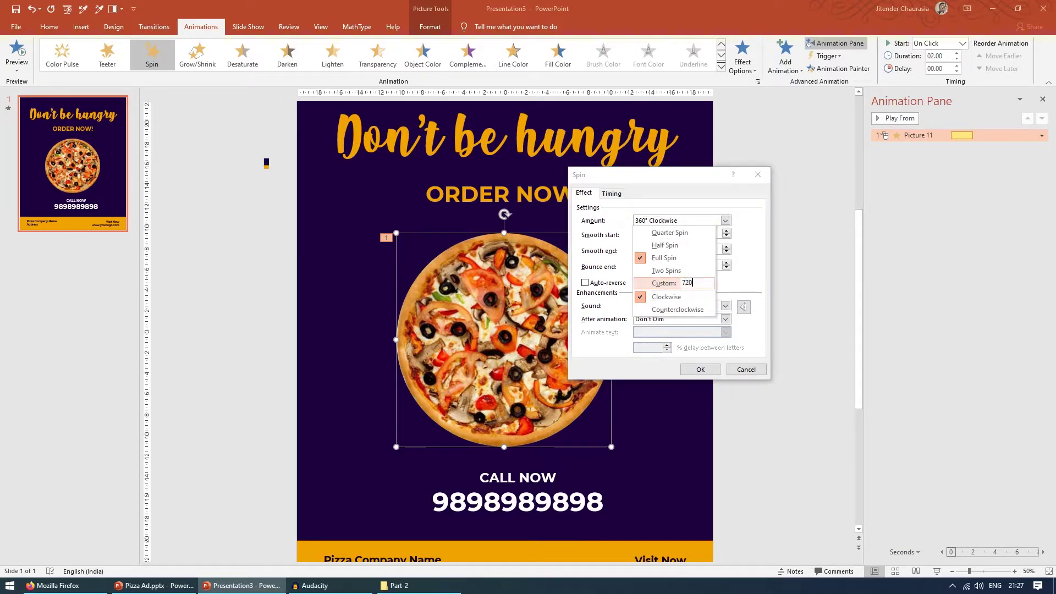
key(Return)
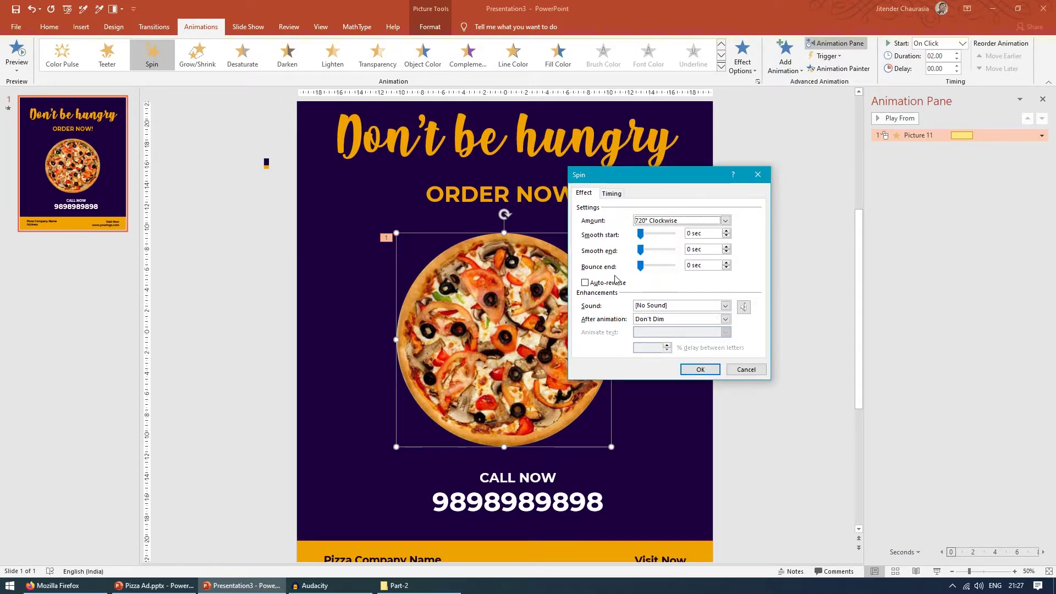
click(699, 369)
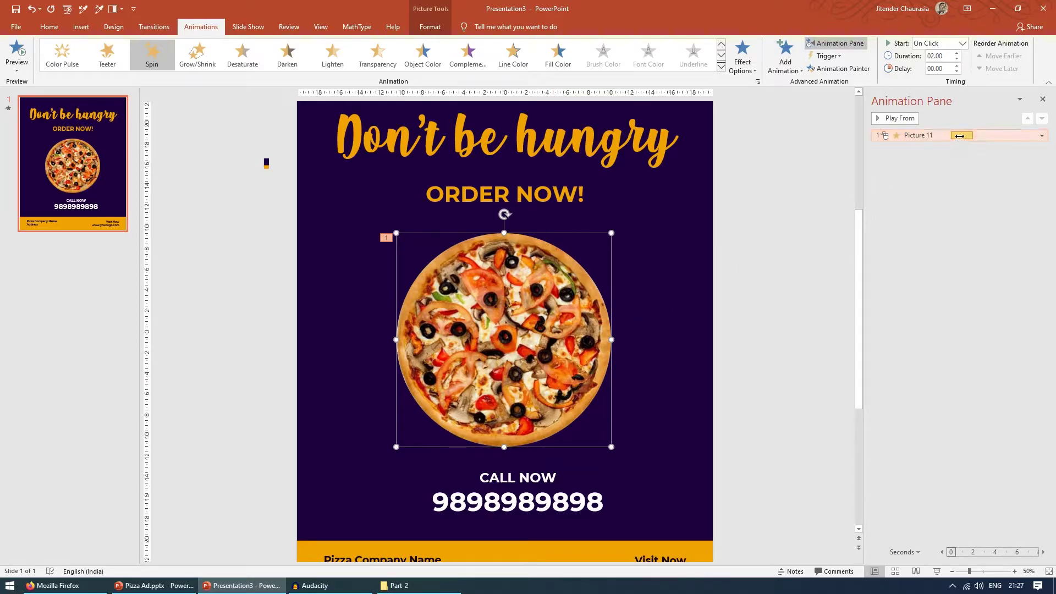
Set the pizza's Spin animation duration to 4 seconds and preview it in the slide show.
click(955, 53)
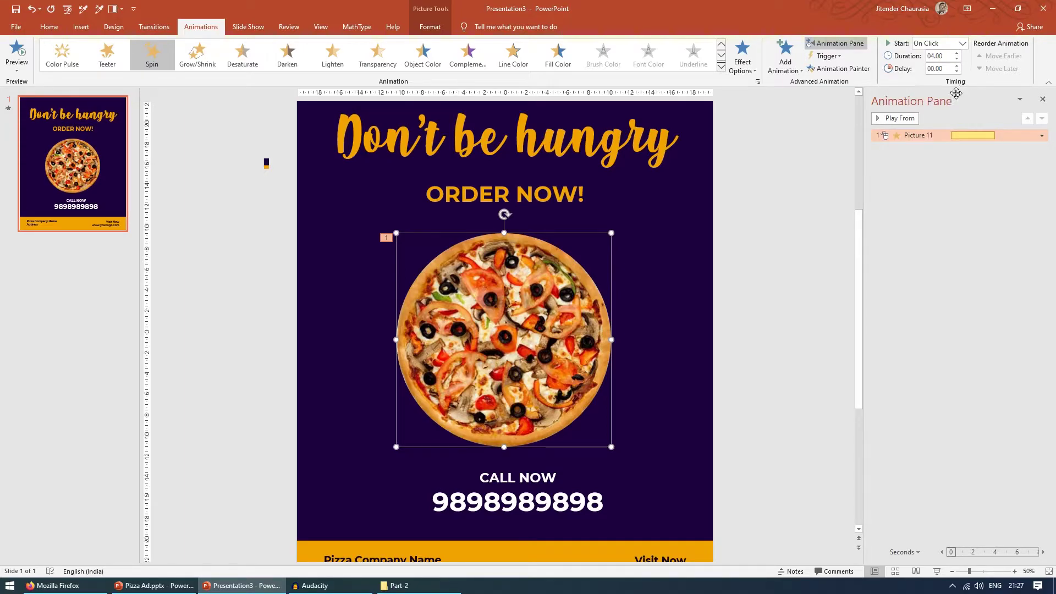
click(940, 575)
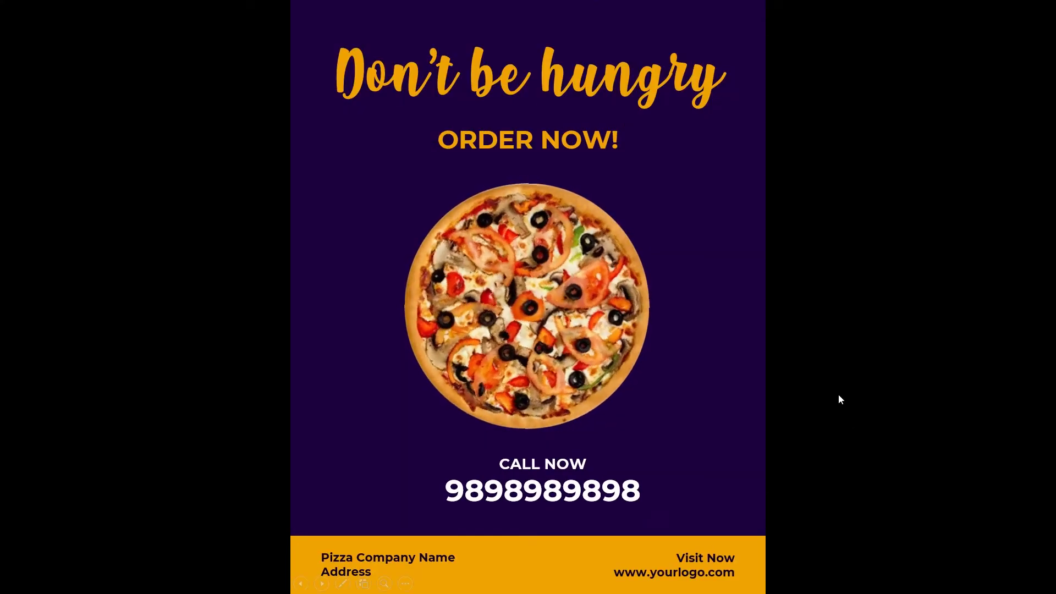
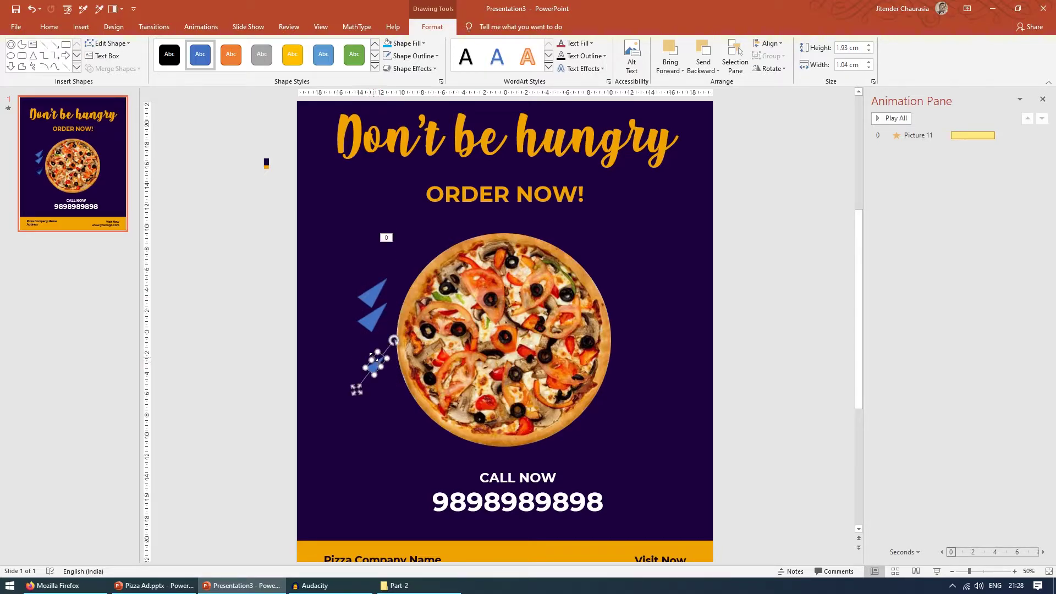
Narrow the uppermost blue triangle to about 0.47 cm and gather the three triangles into a small burst beside the pizza's left edge.
click(373, 298)
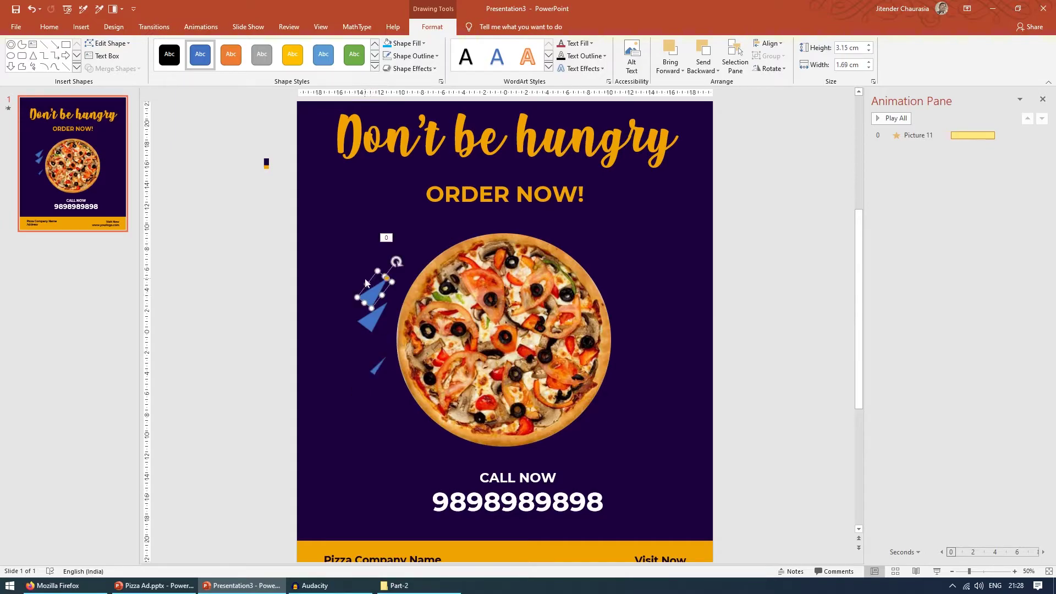
mouse_move(368, 284)
mouse_down()
mouse_move(376, 293)
mouse_move(411, 279)
mouse_move(376, 302)
mouse_up()
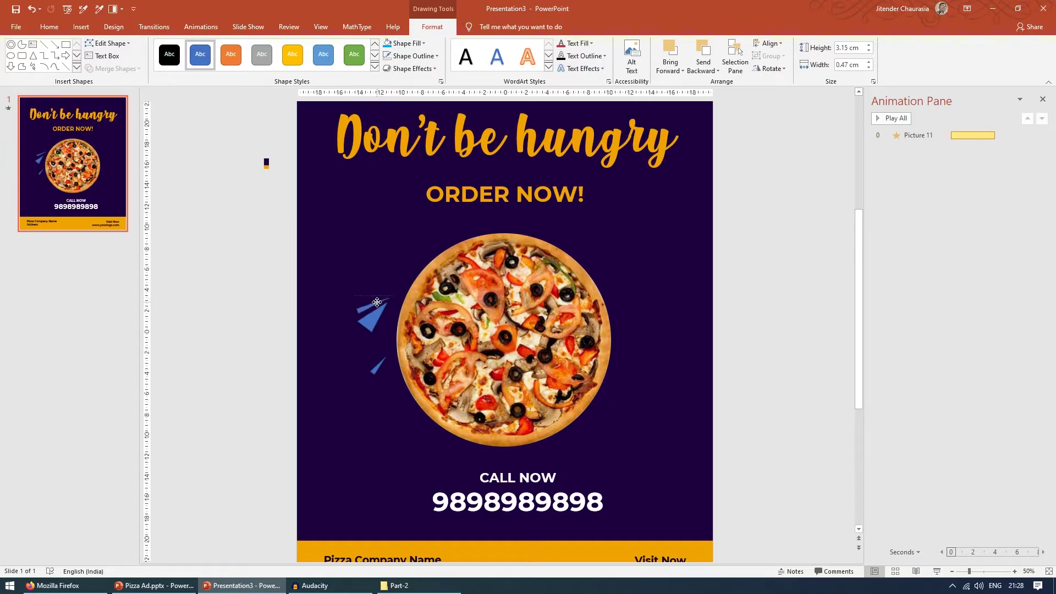
drag(379, 362, 385, 318)
click(298, 312)
Fill all three triangles with the headline's orange, sampled with the Eyedropper.
drag(336, 363, 418, 278)
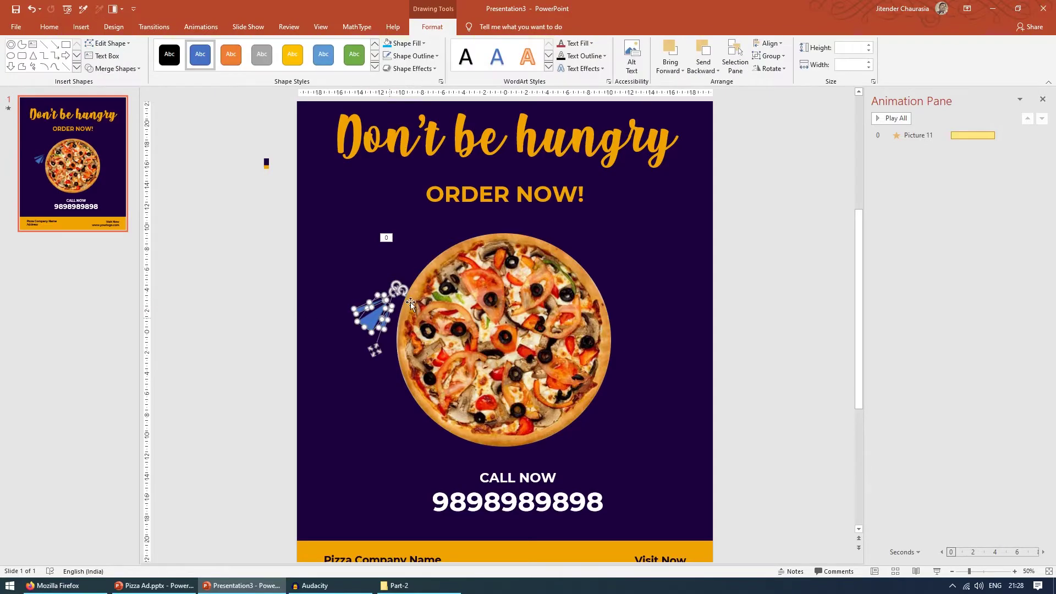
click(416, 42)
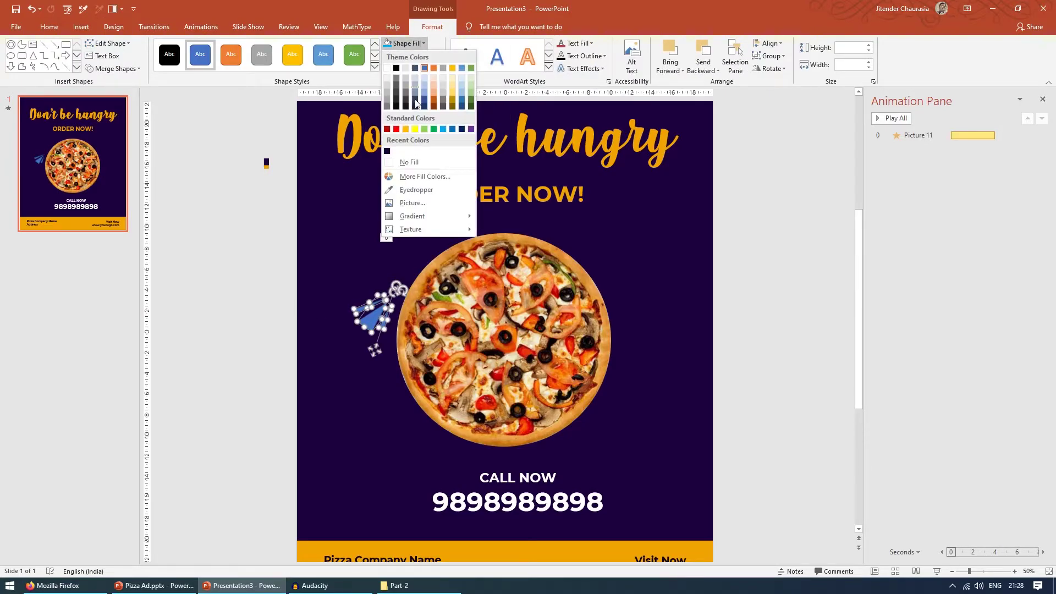
click(407, 189)
click(408, 128)
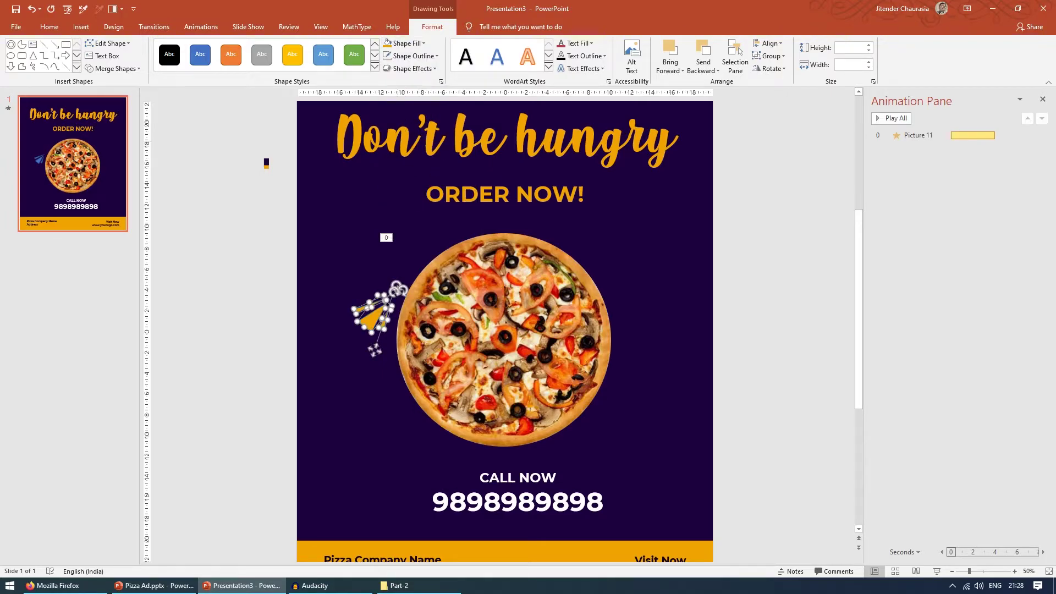
click(280, 329)
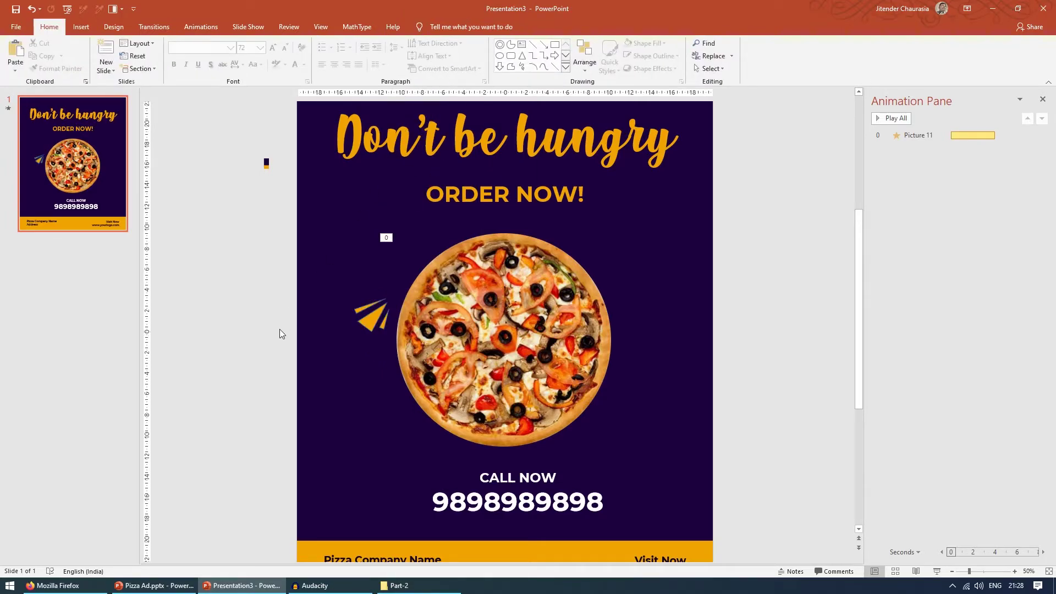
Remove the outline from the three orange triangles and group them.
click(362, 314)
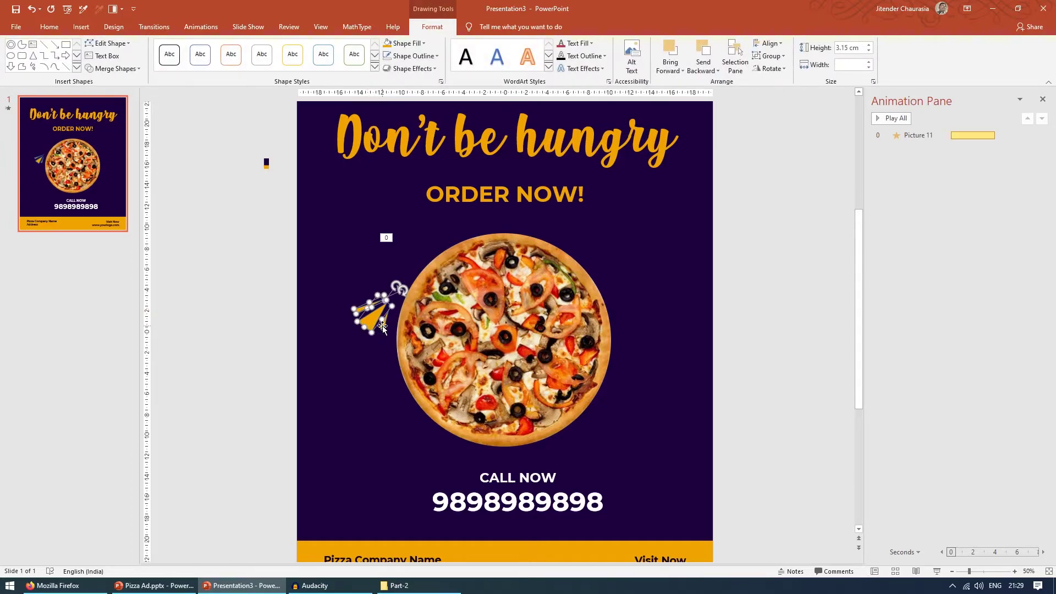
click(406, 56)
click(425, 174)
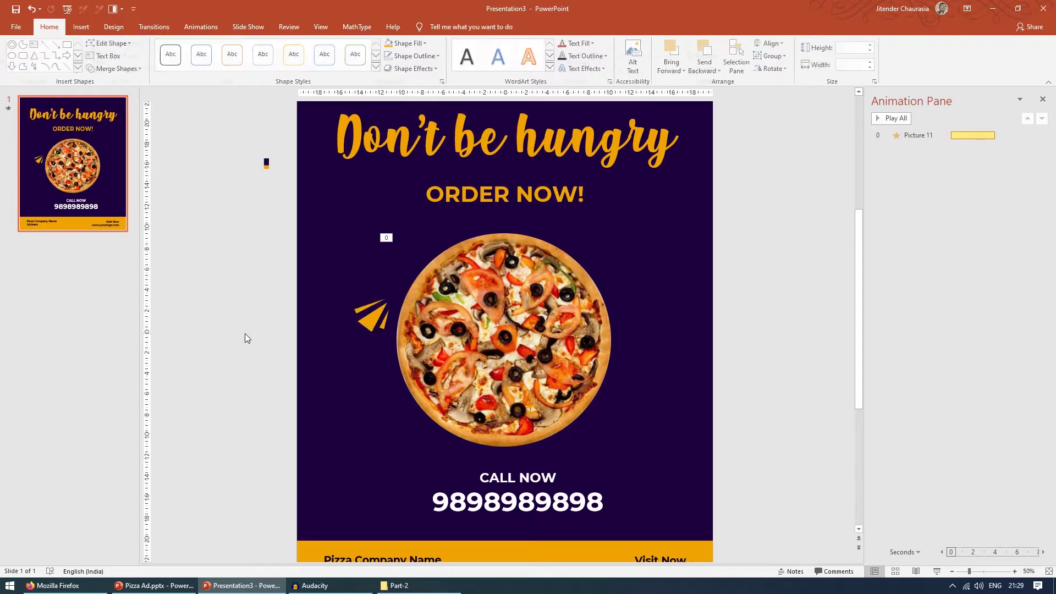
click(368, 323)
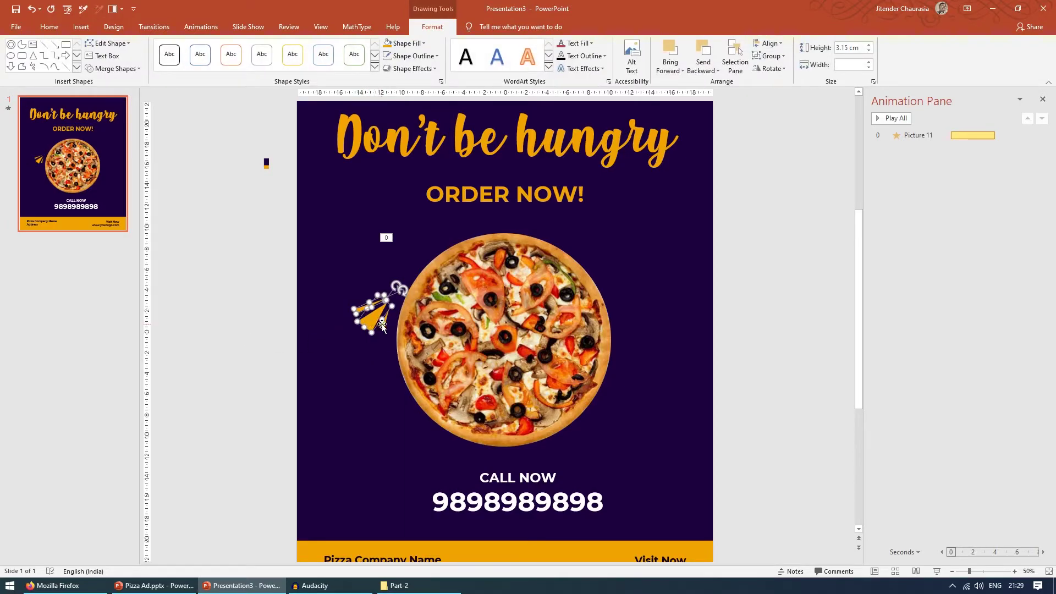
key(ctrl+g)
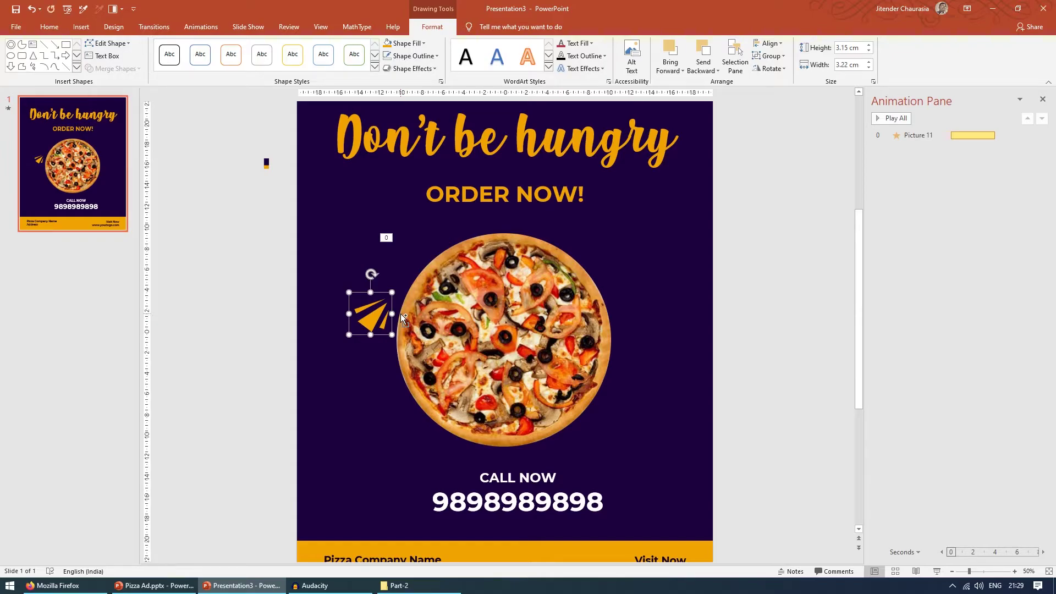
Paste a copy of the triangle group and place it, rotated, at the pizza's lower-right edge.
key(ctrl+v)
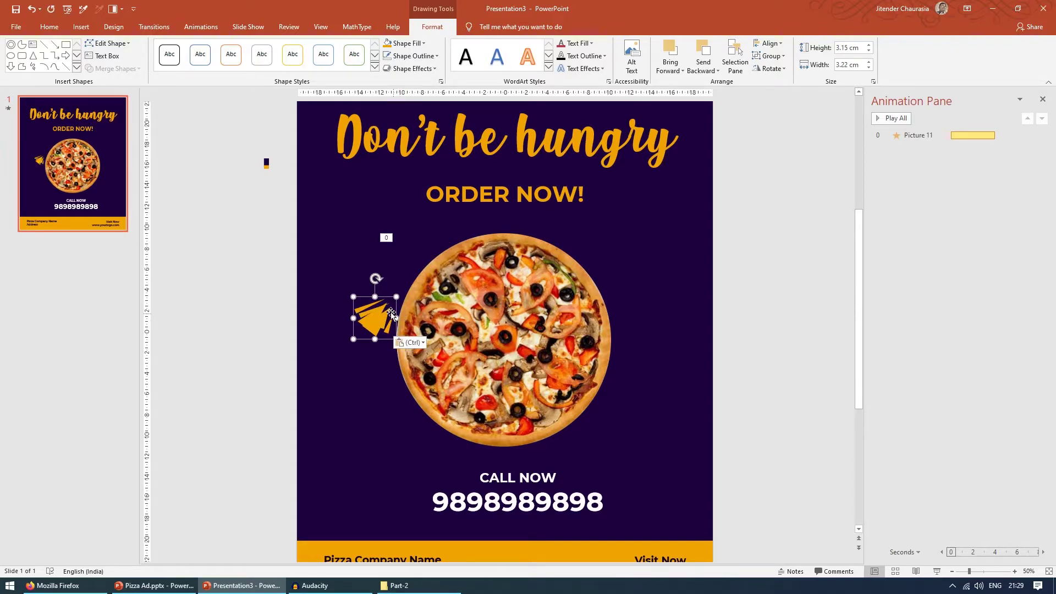
drag(388, 297, 638, 380)
click(721, 344)
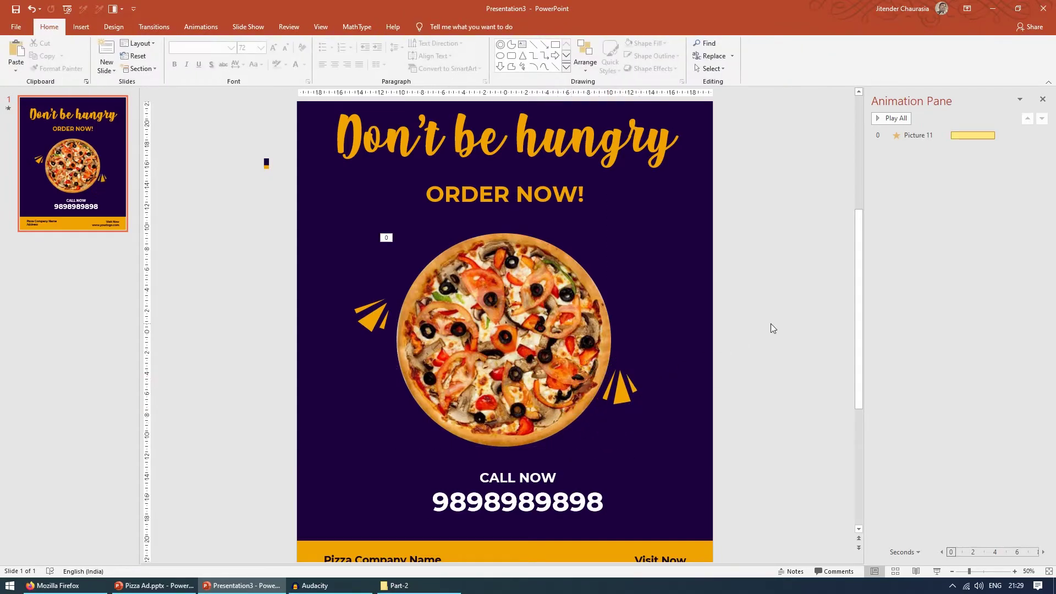
Preview the finished ad as a slide show, and switch to Pizza Ad.pptx to play the pizza slice animation on slide 2.
click(936, 571)
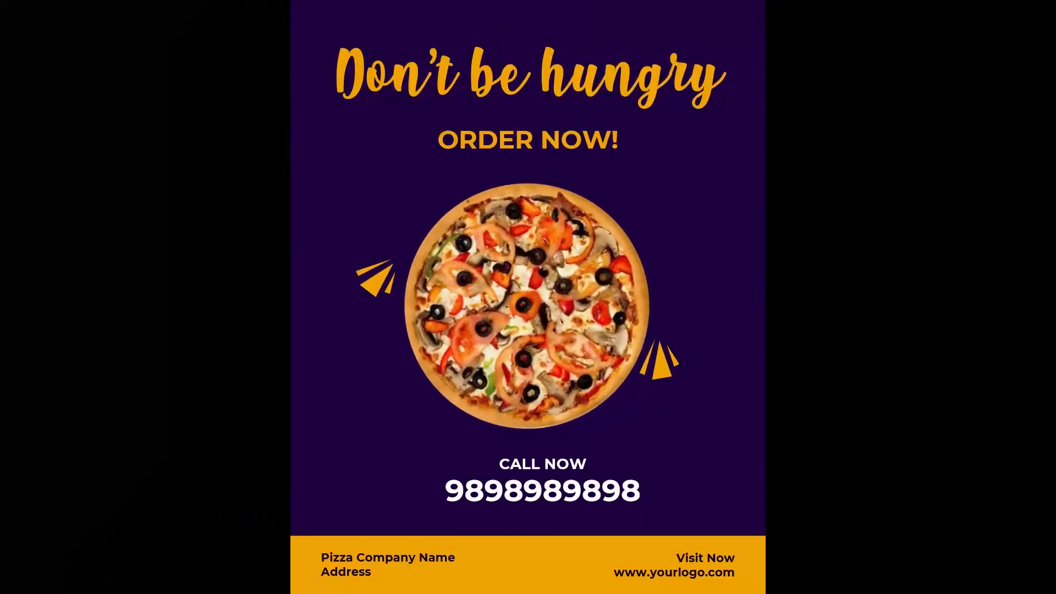
key(Escape)
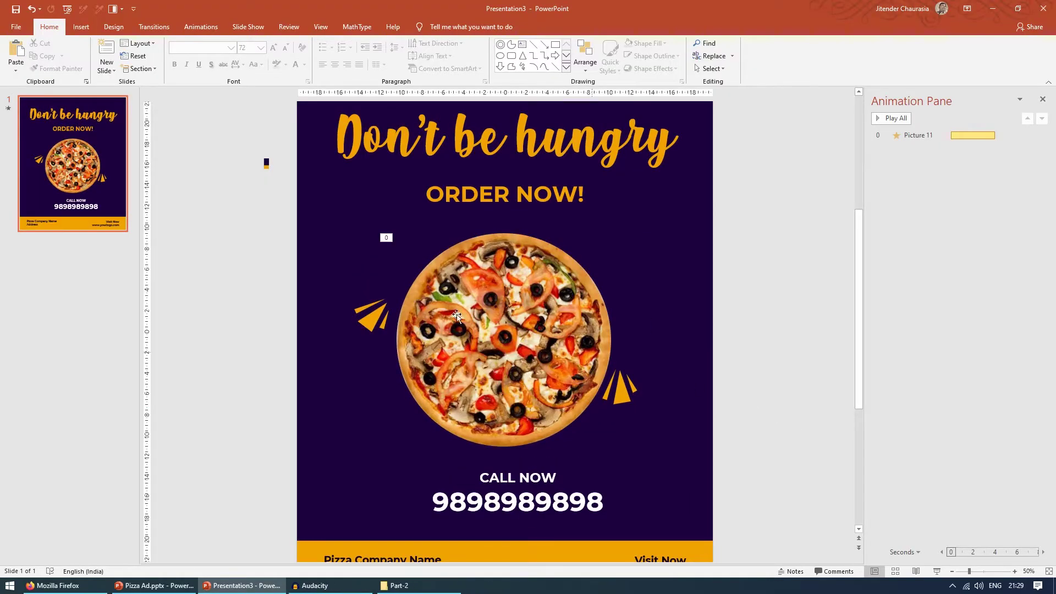
key(alt+Tab)
click(109, 193)
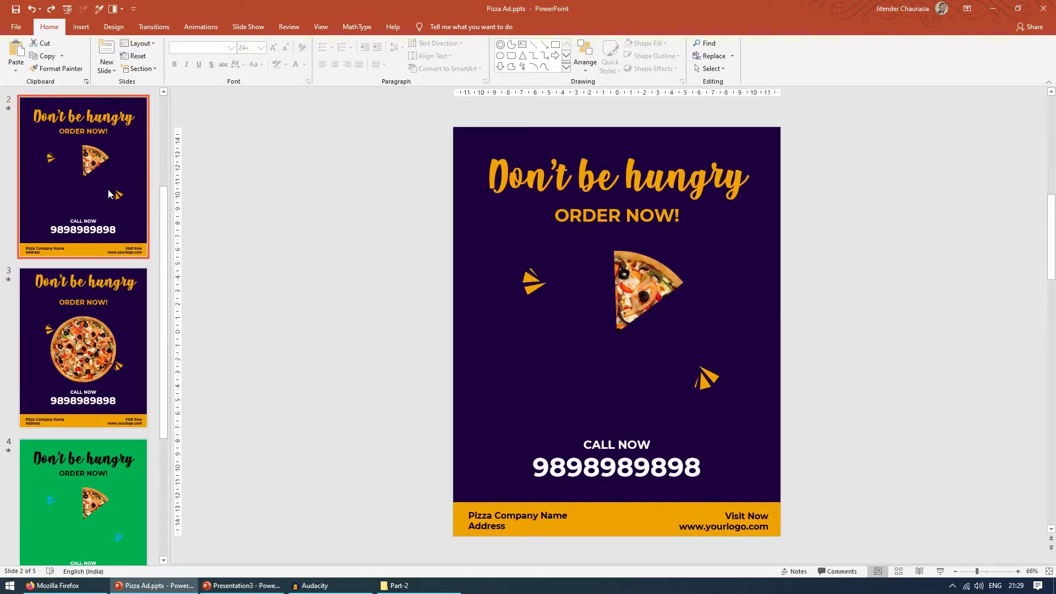
click(940, 571)
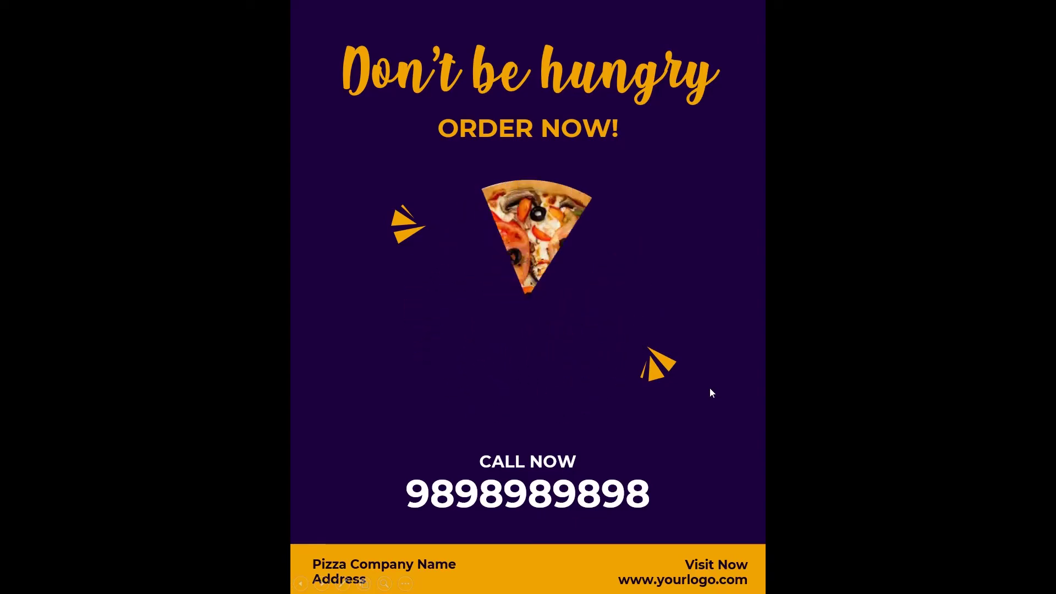
key(Escape)
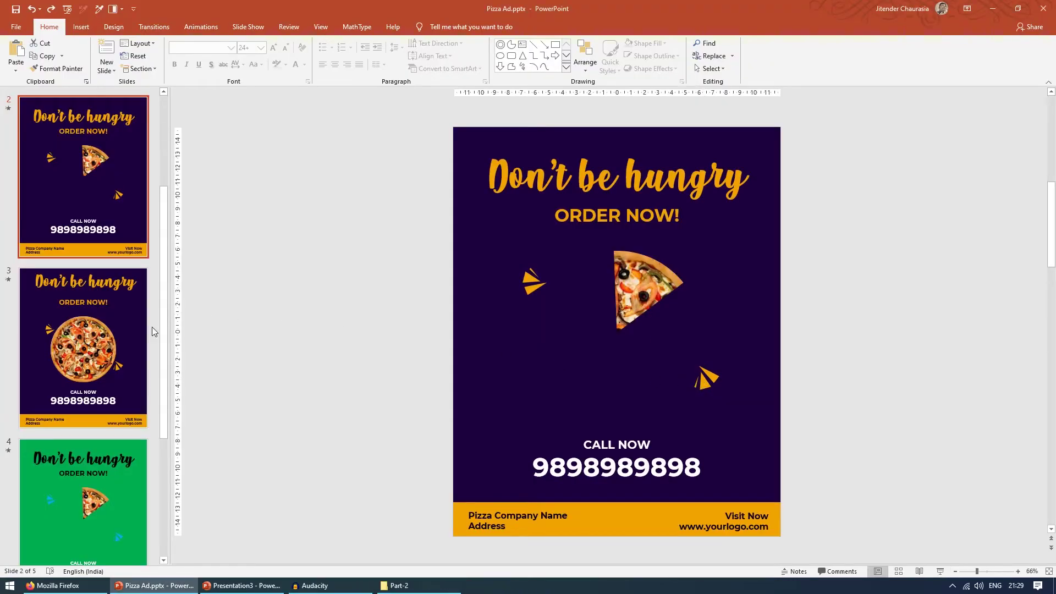
Switch to Presentation3 and duplicate slide 1.
click(74, 329)
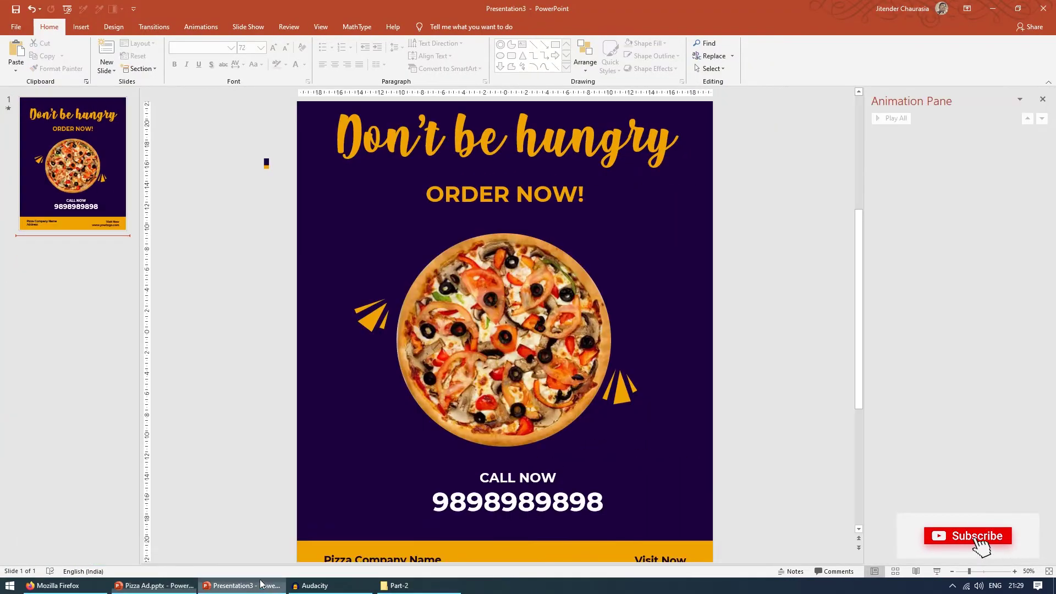
right_click(74, 175)
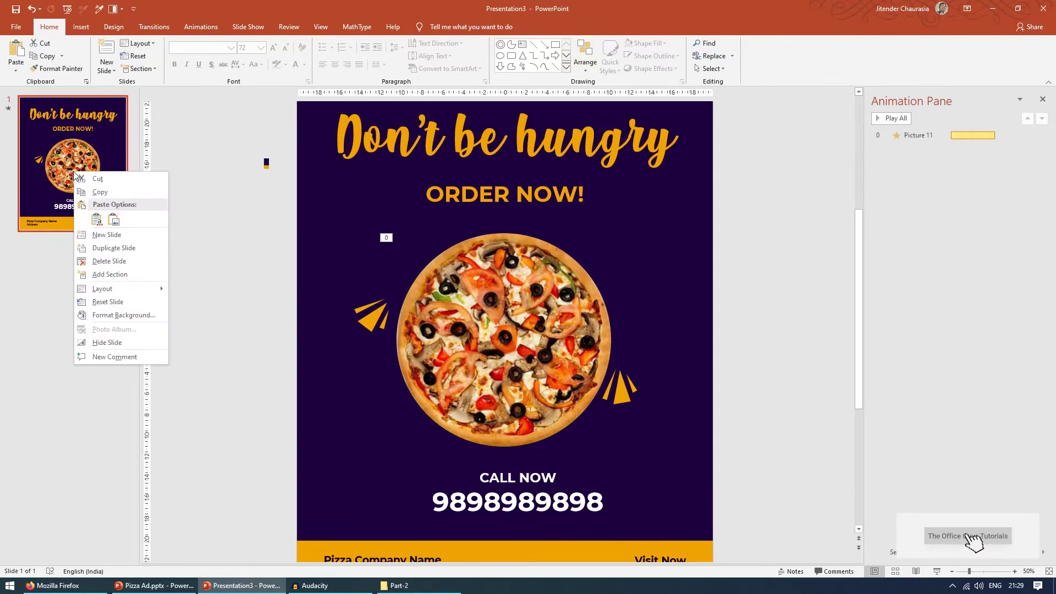
click(122, 248)
Remove the spin animation from the pizza picture on slide 2.
click(539, 328)
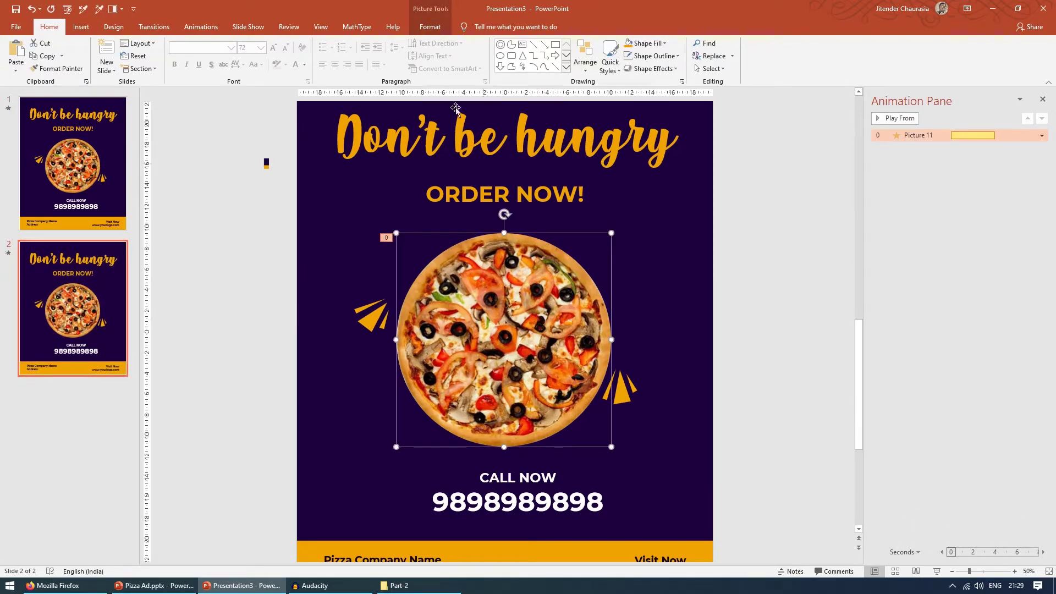
click(217, 32)
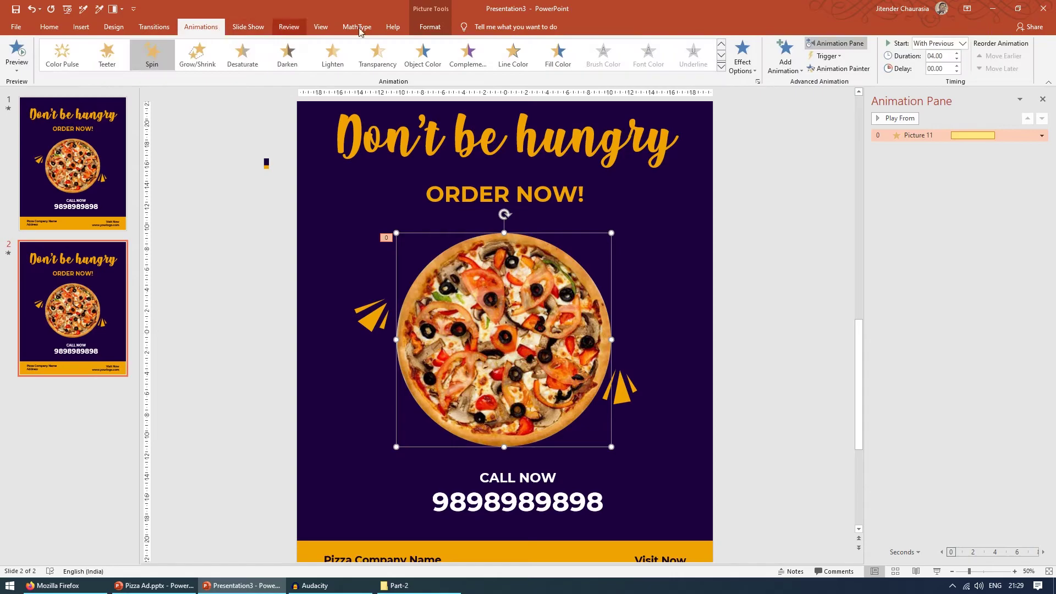
click(845, 47)
click(845, 47)
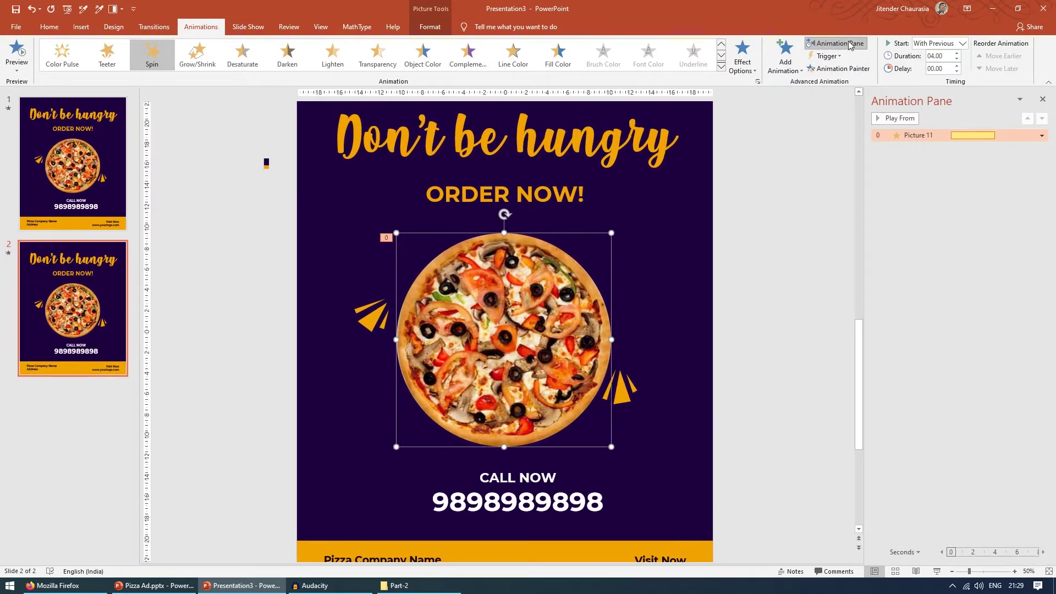
click(1042, 135)
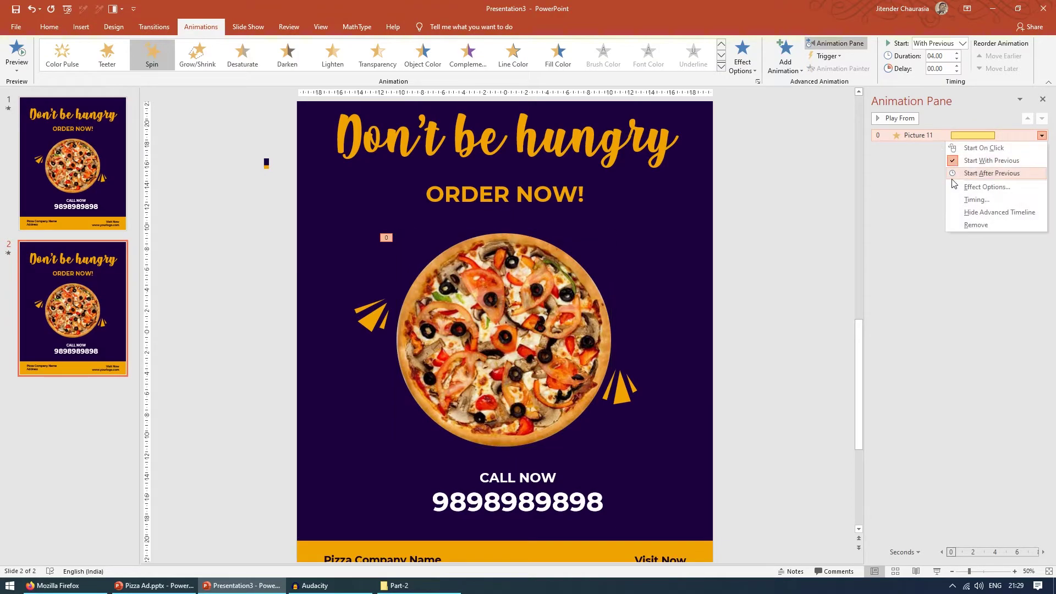
click(964, 226)
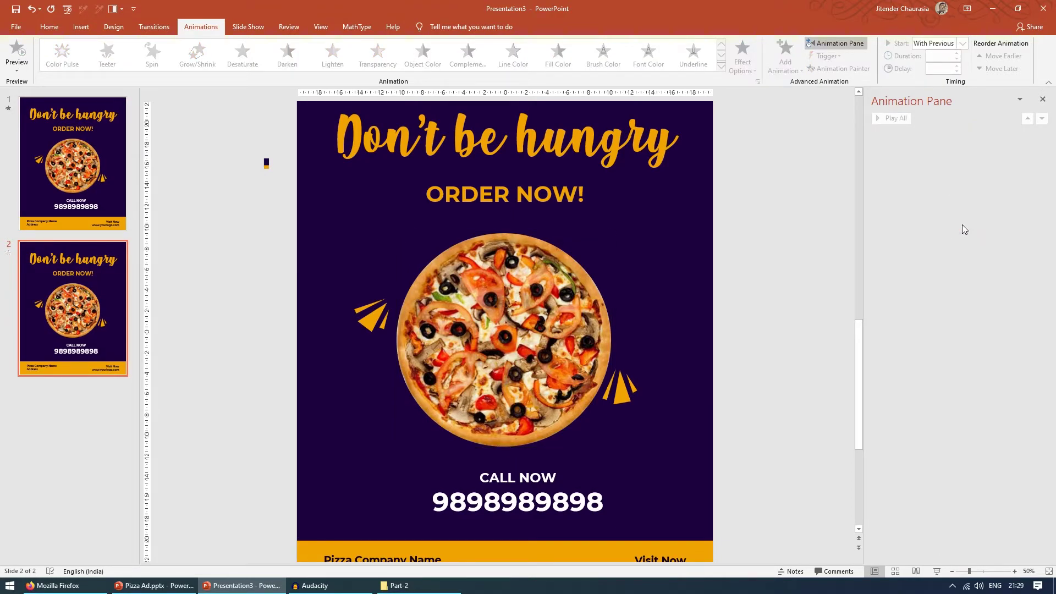
Preview slide 2 as a slide show, then return to editing.
click(937, 571)
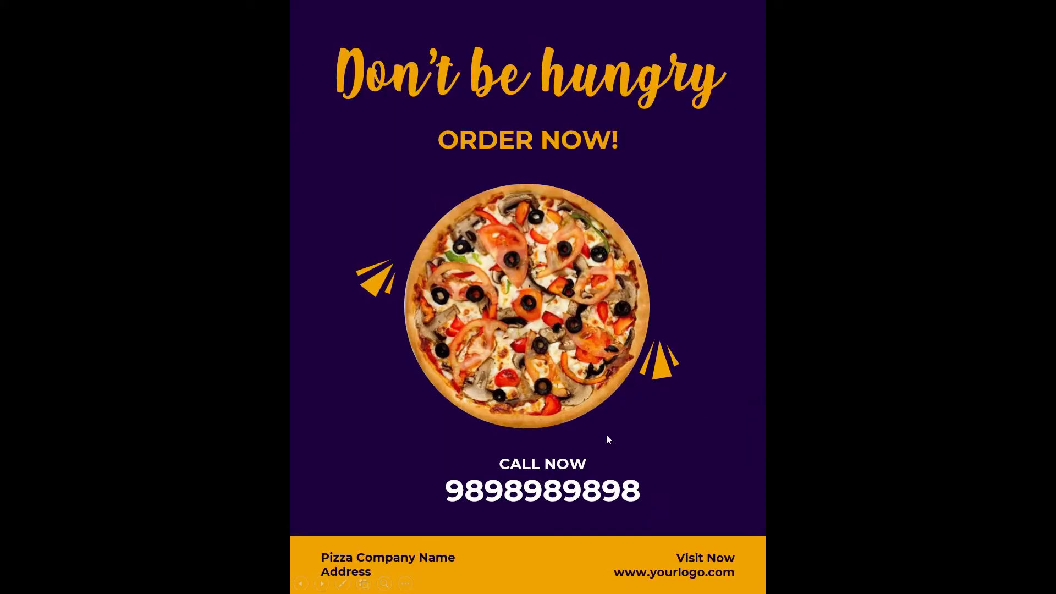
click(498, 249)
click(497, 248)
Check the pizza picture's size, then draw a circle about 18.65 cm across at the slide's left edge, partly overlapping the pizza.
click(510, 309)
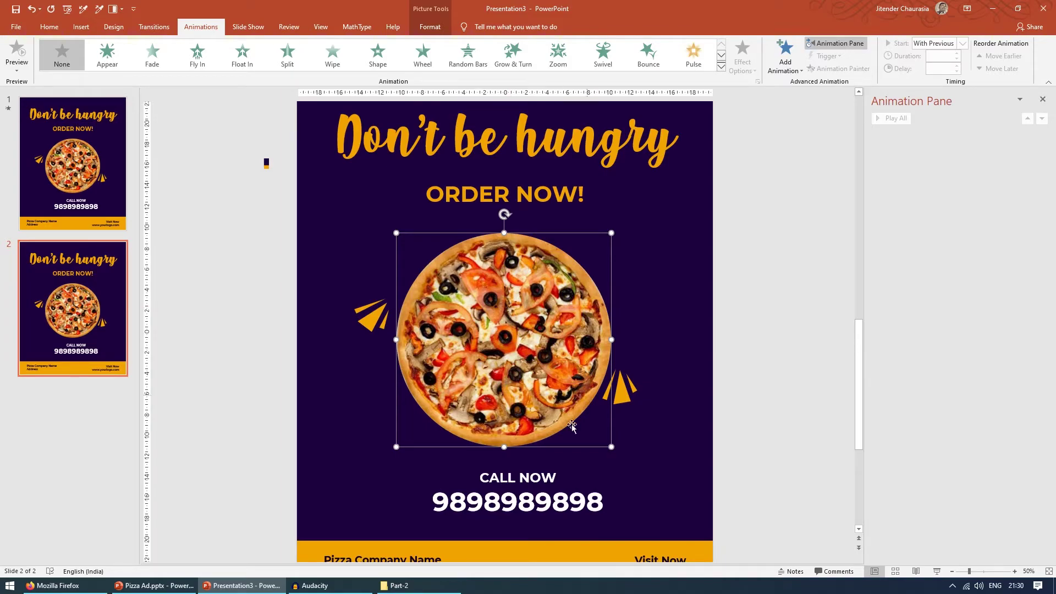
click(430, 26)
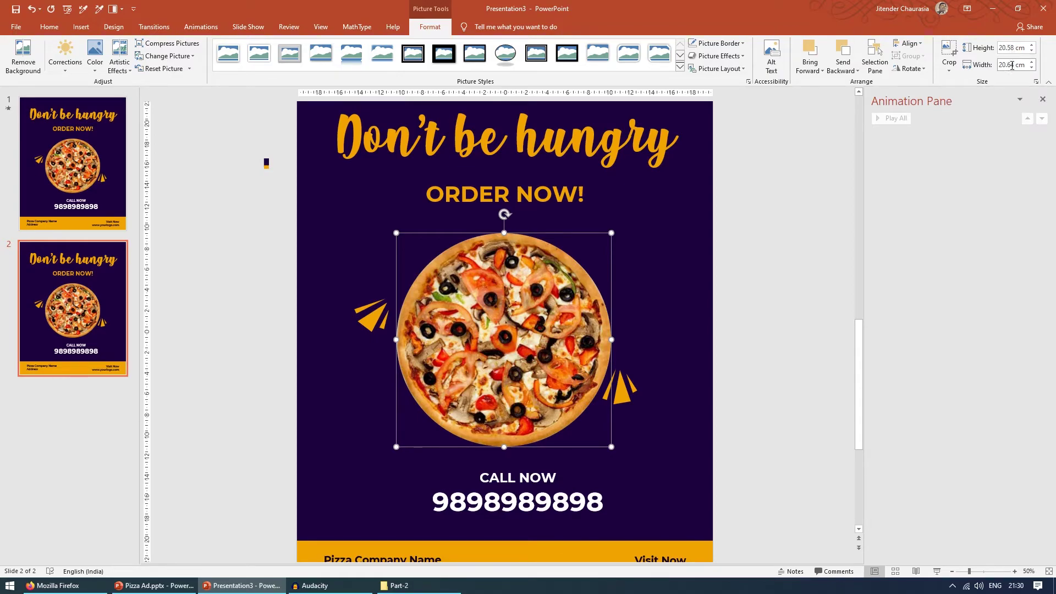
key(Escape)
click(88, 28)
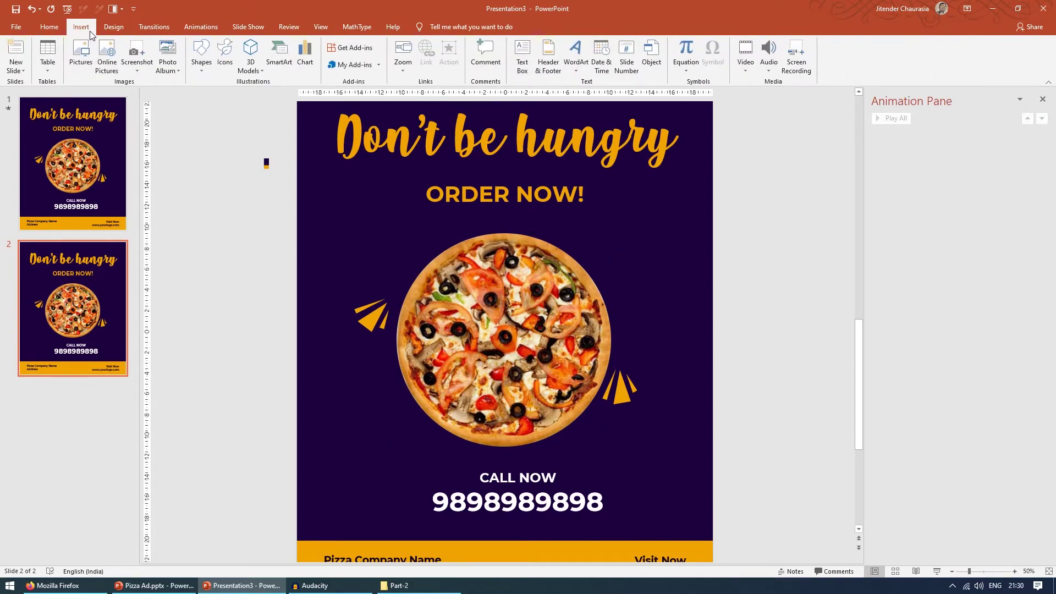
click(202, 70)
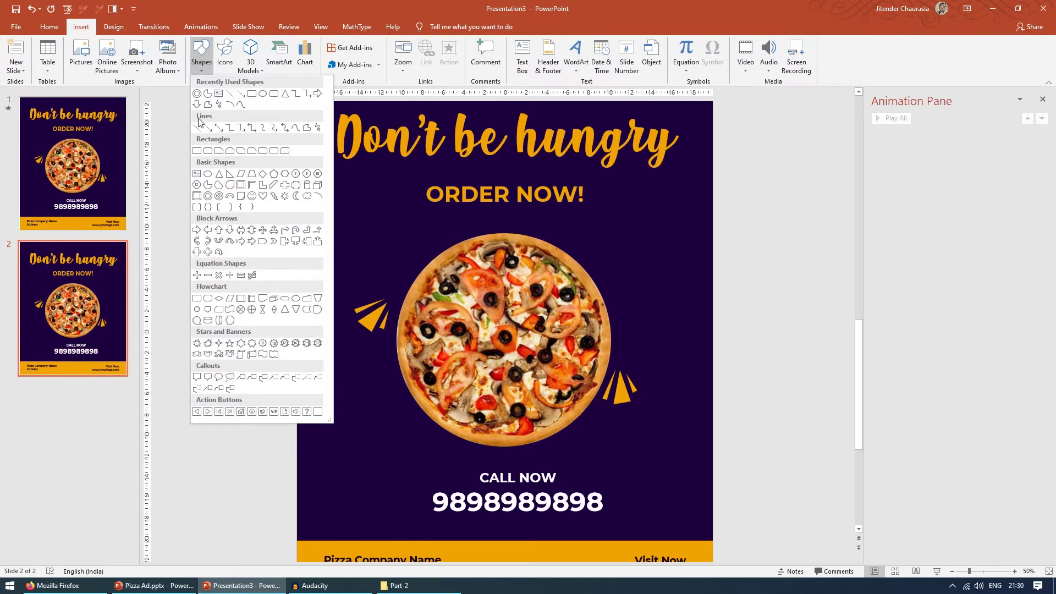
click(208, 174)
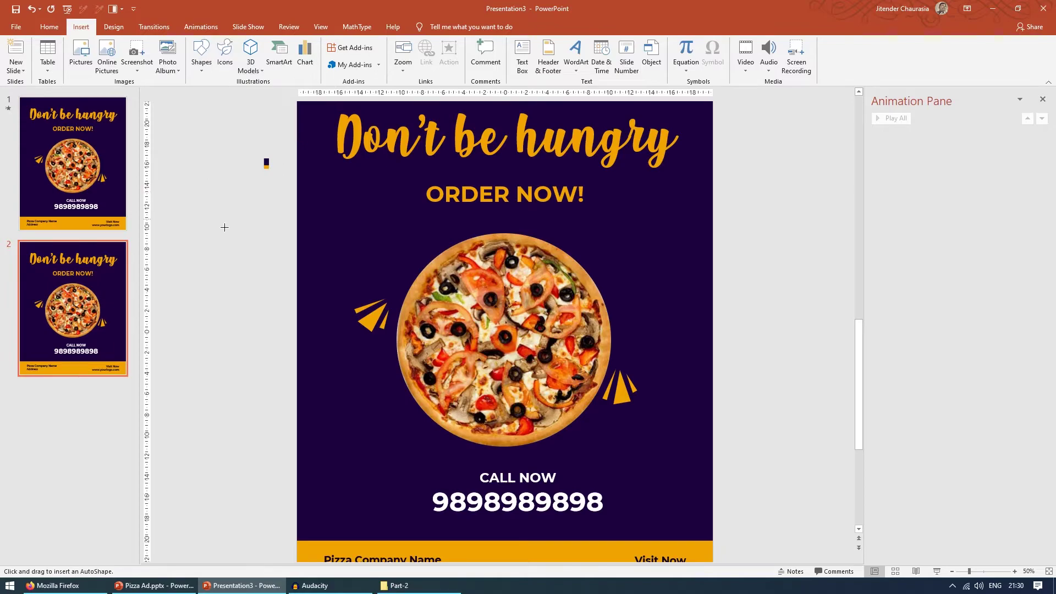
drag(225, 233, 419, 427)
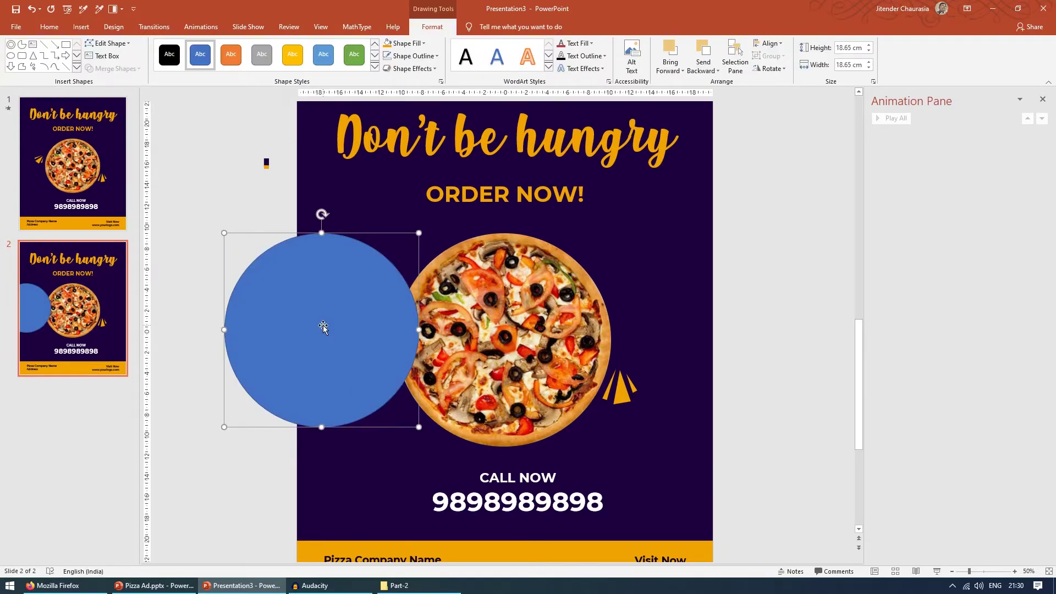
Set the circle's height to 20.58 cm and its width to 20.68 cm.
triple_click(850, 48)
text(20.58)
triple_click(839, 65)
text(2)
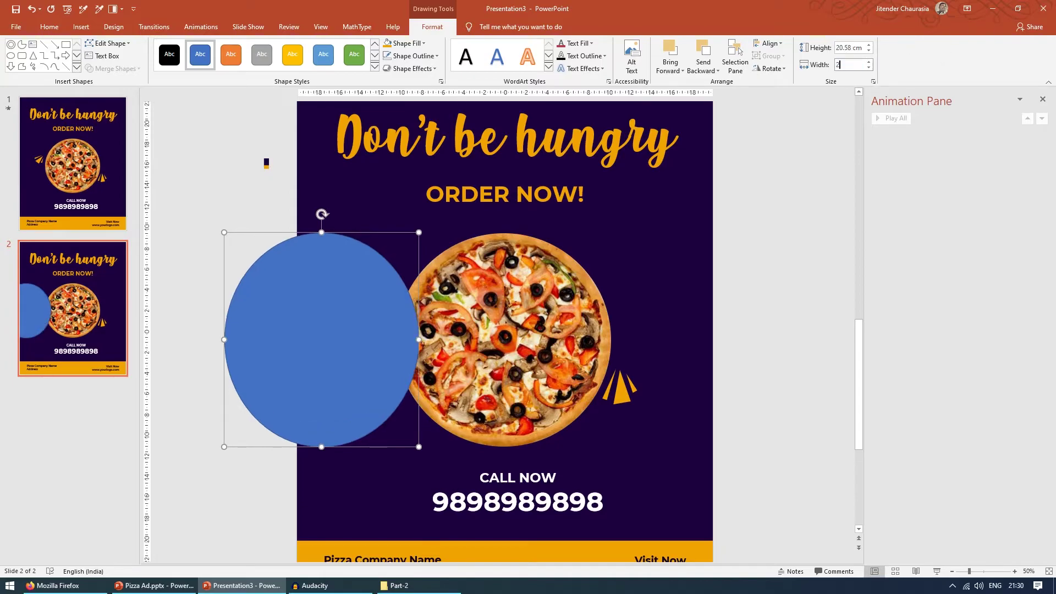
text(0.68)
key(Return)
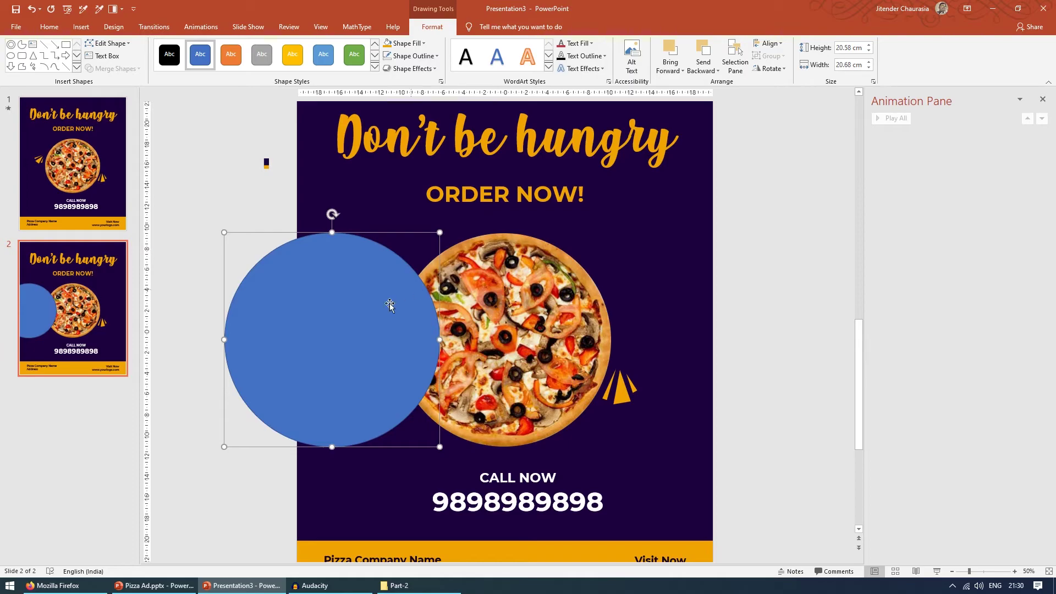
Place the circle over the pizza and enlarge it from its centre to about 21.13 × 21.23 cm.
drag(381, 311, 553, 311)
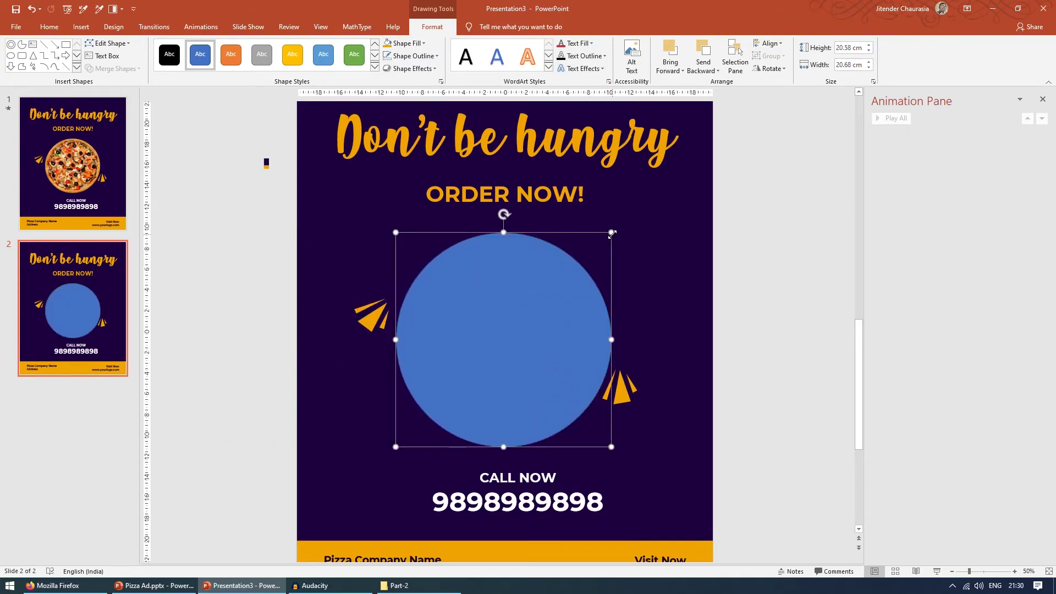
drag(611, 231, 614, 234)
click(734, 284)
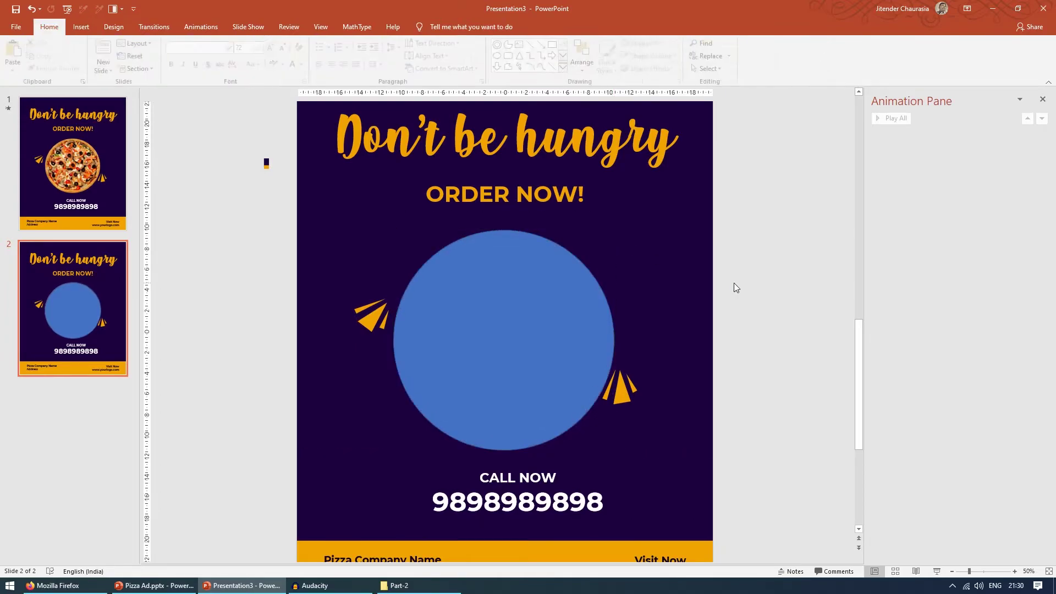
Fill the circle with the background's dark purple from the recent colors and remove its outline.
click(509, 332)
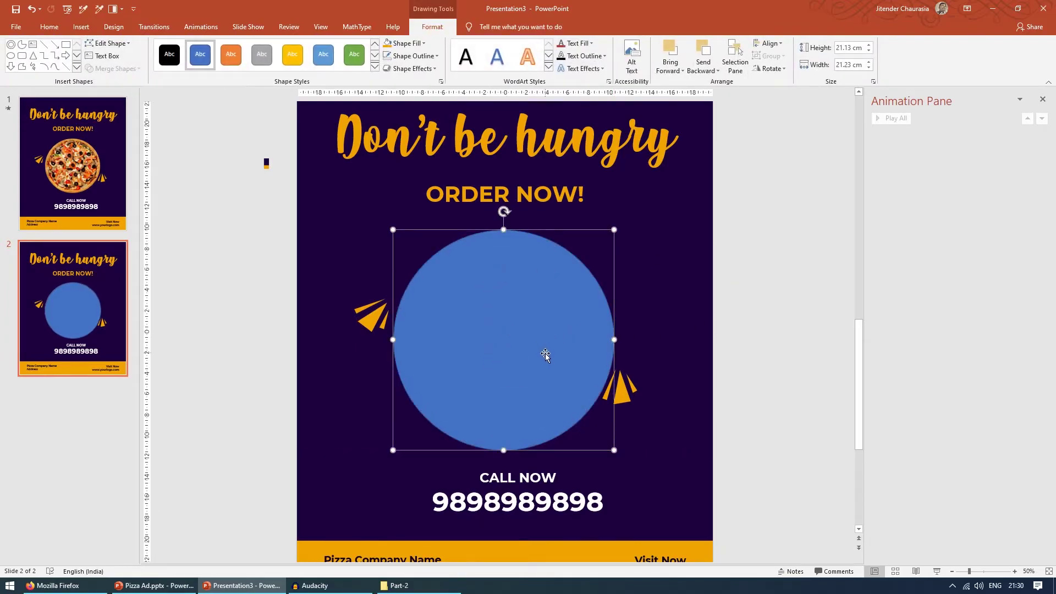
click(406, 43)
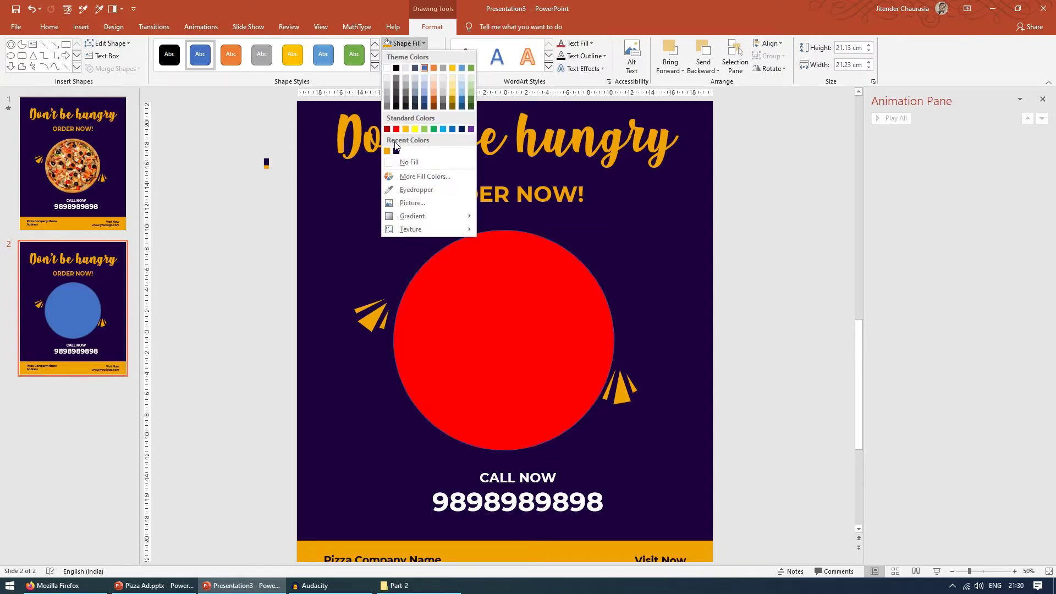
click(396, 152)
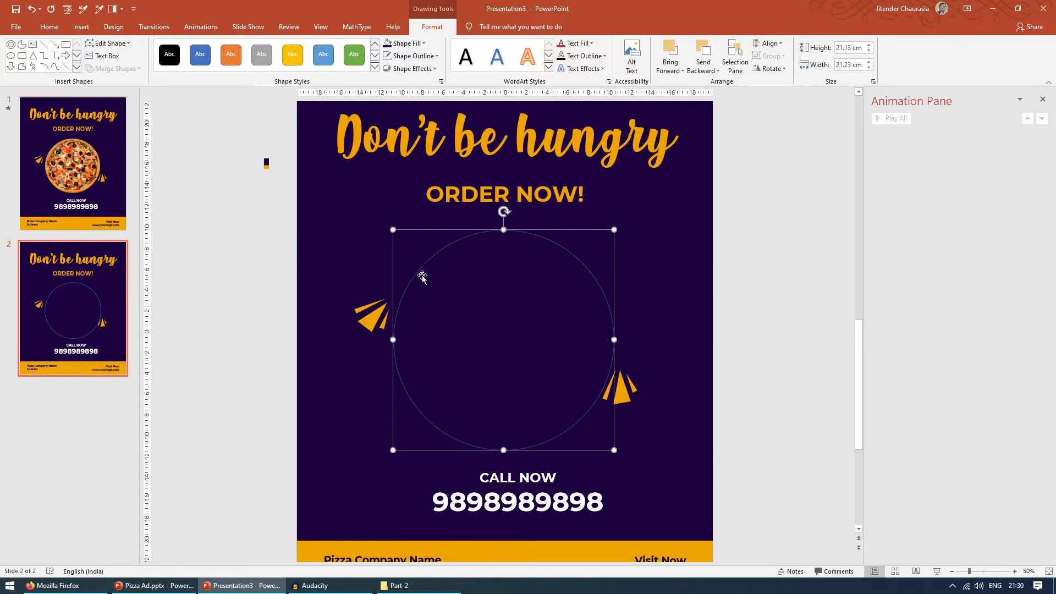
click(427, 57)
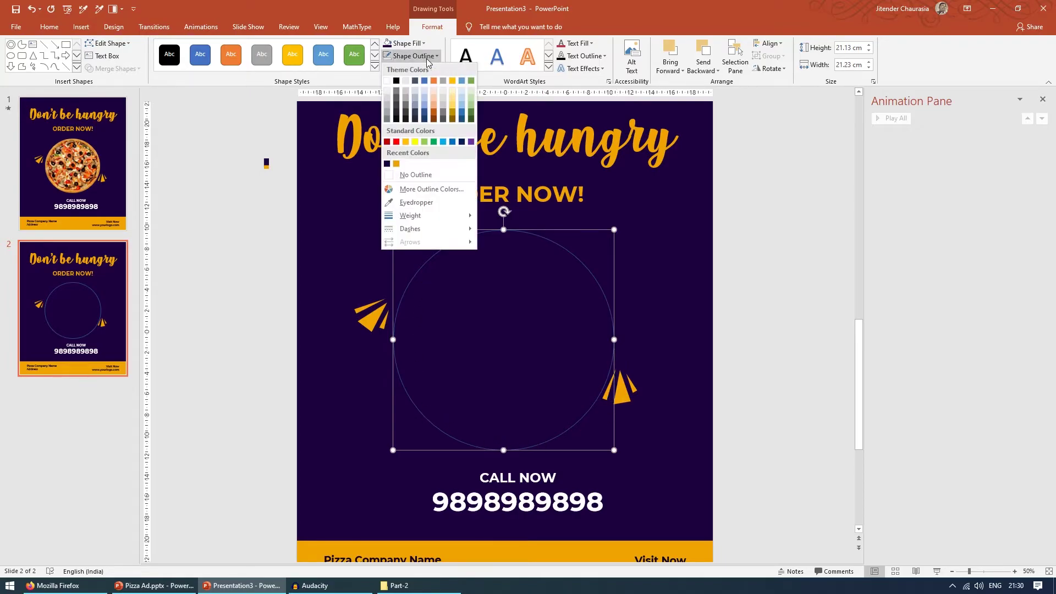
click(424, 179)
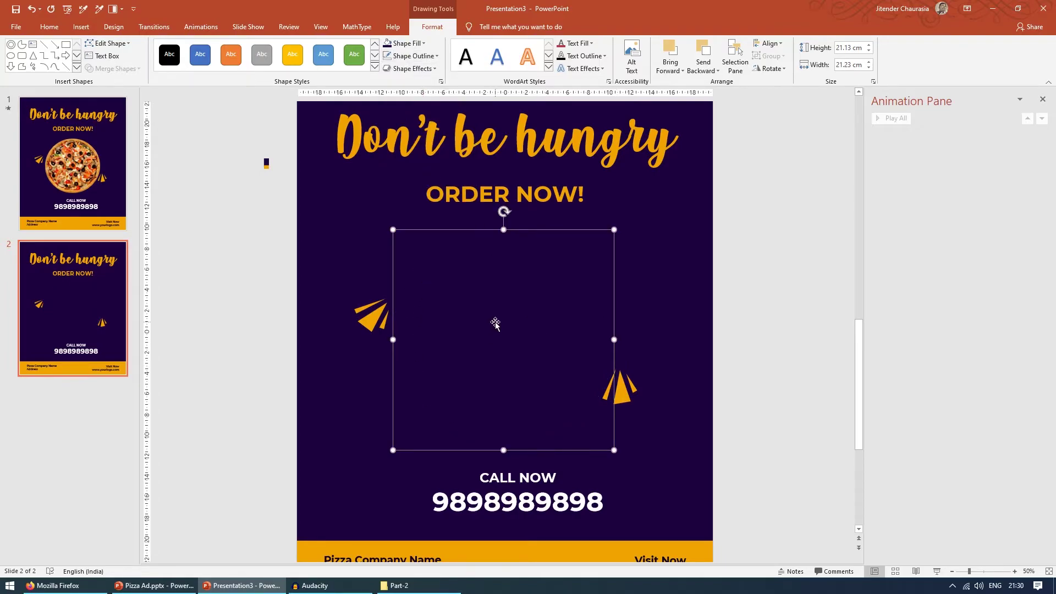
Close the Animation Pane and move the purple circle off the slide, to the left of the pizza.
scroll(495, 323, down, 1)
click(1043, 101)
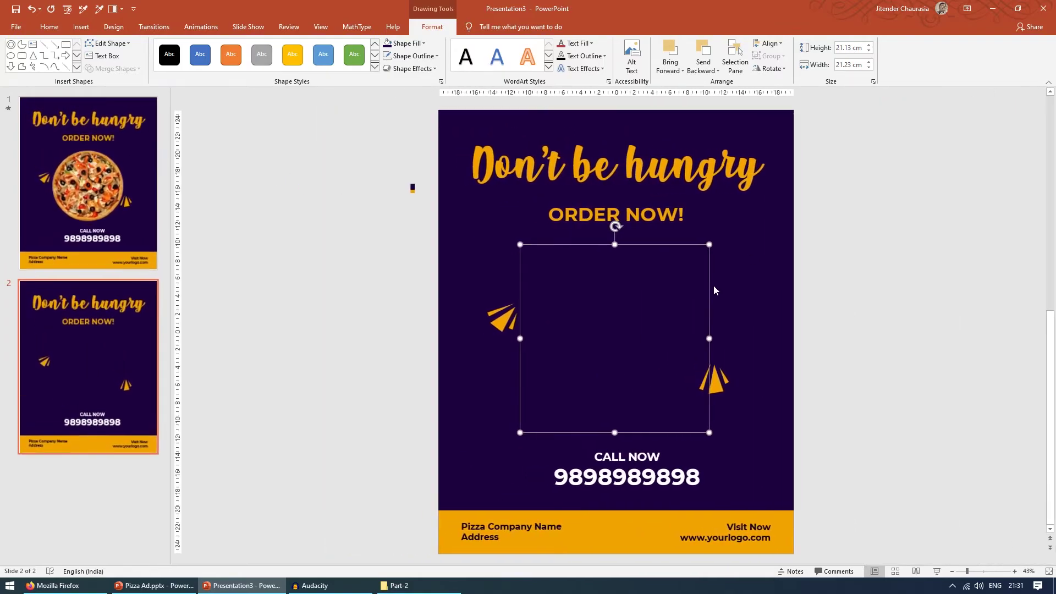
drag(649, 329, 351, 332)
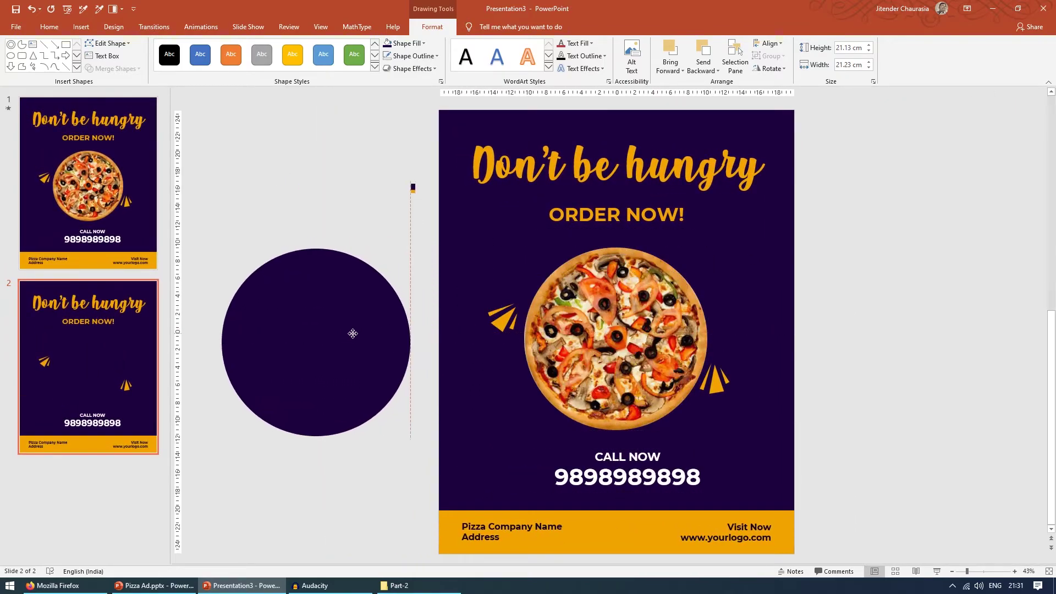
key(Escape)
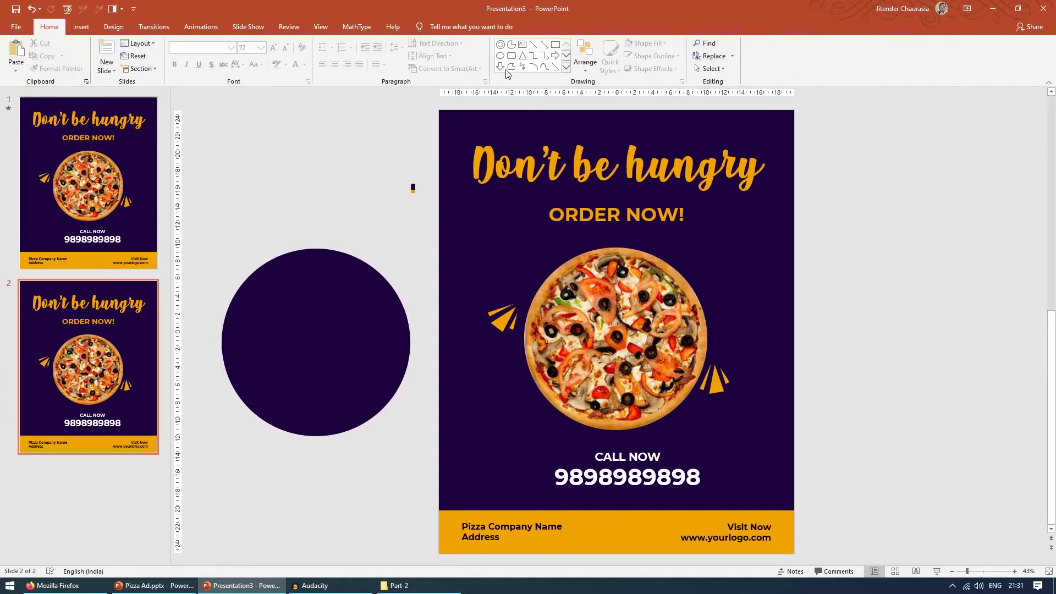
Draw an isosceles triangle and rotate it over the pizza's upper-right part, with its tip at the centre like a slice.
click(566, 66)
click(523, 139)
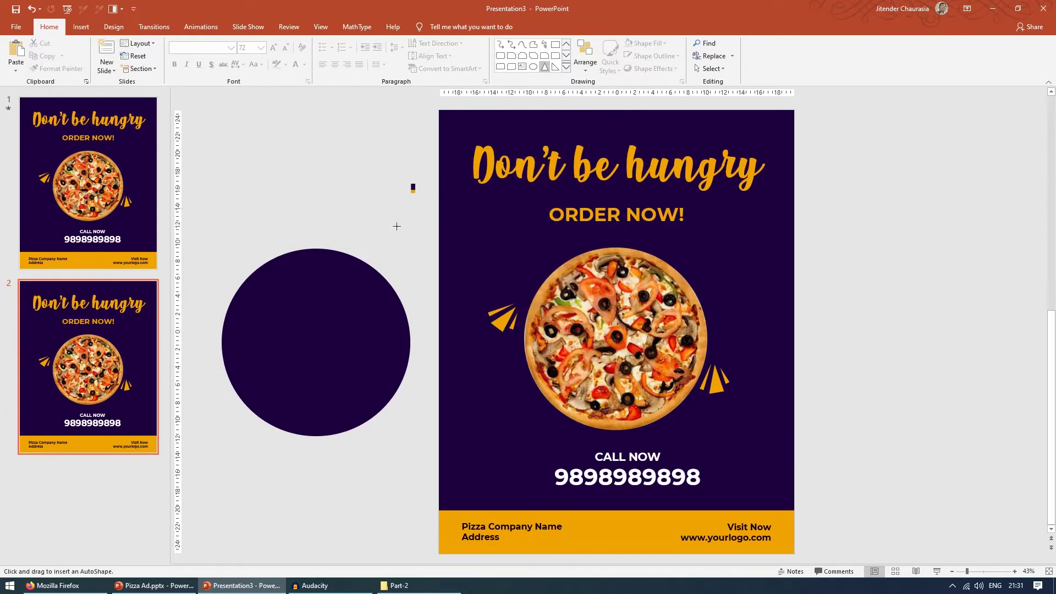
drag(294, 232, 388, 312)
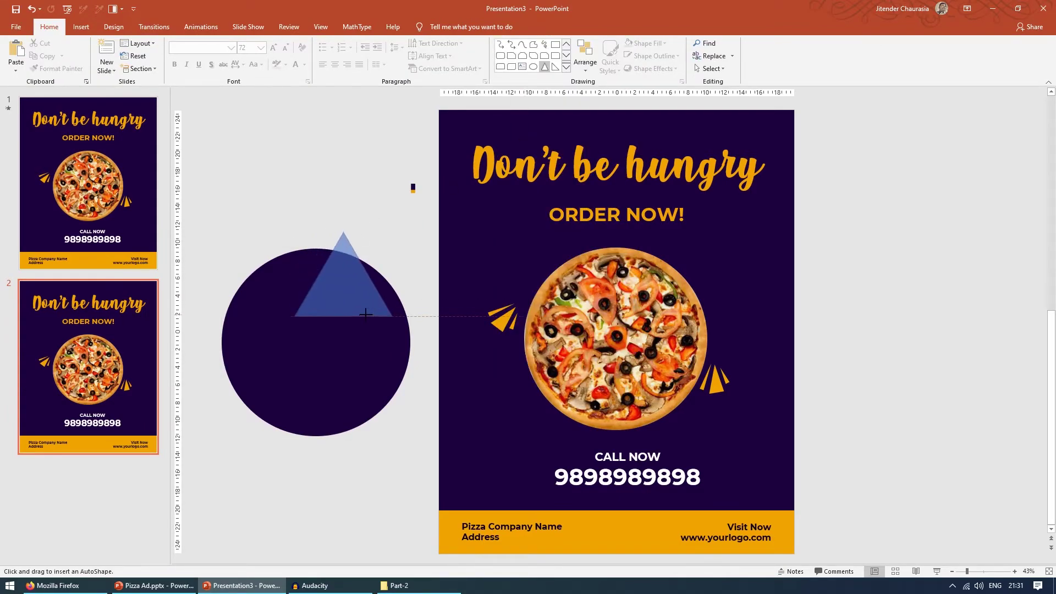
drag(385, 272, 653, 302)
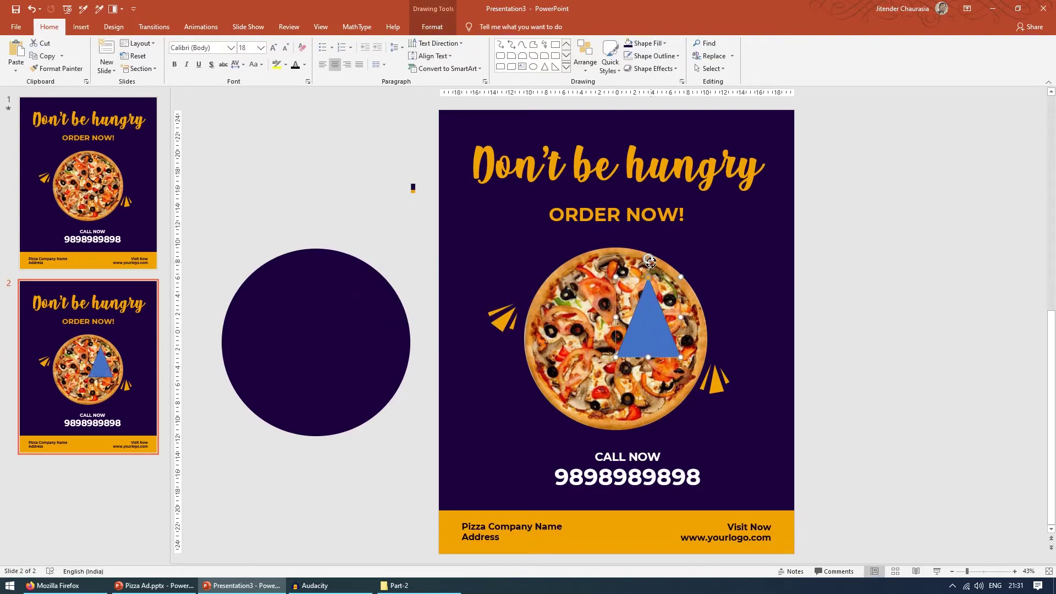
drag(648, 258, 610, 351)
drag(637, 310, 669, 263)
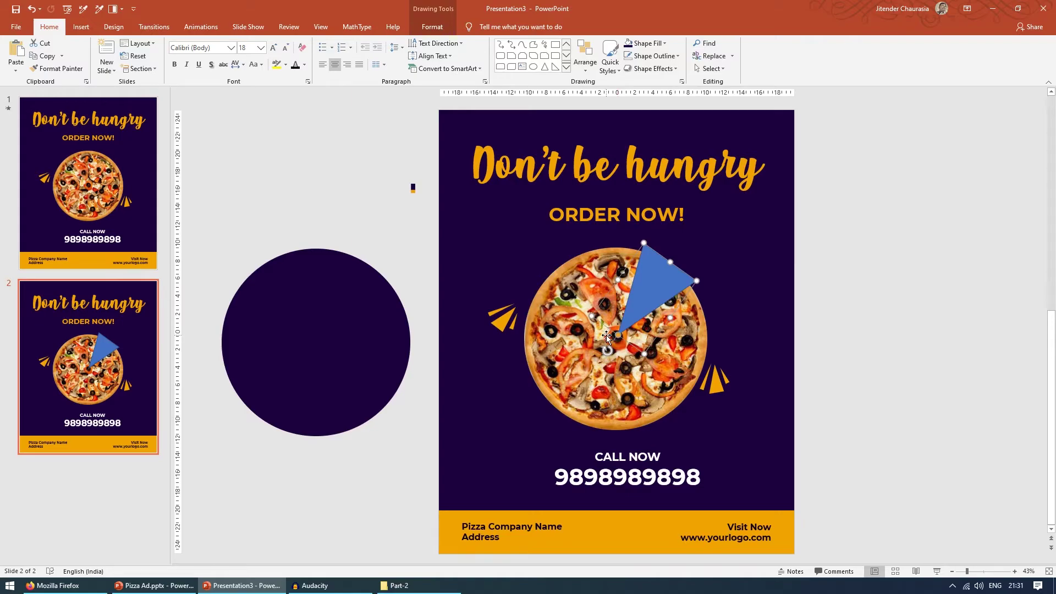
Move the triangle onto the matching upper-right part of the purple circle and select both shapes.
drag(656, 275, 355, 278)
click(300, 310)
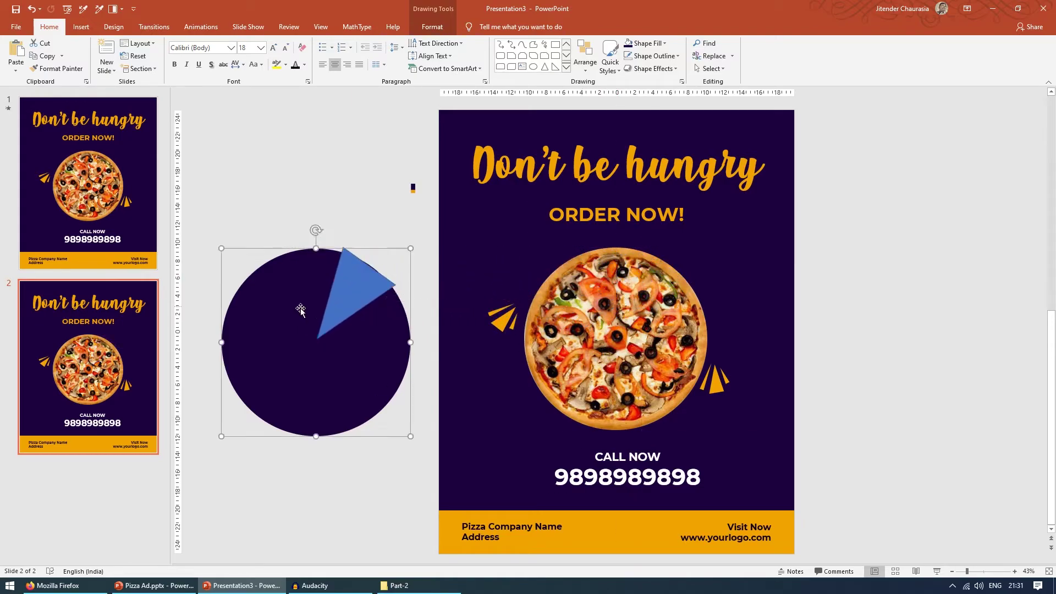
shift+click(360, 276)
click(291, 244)
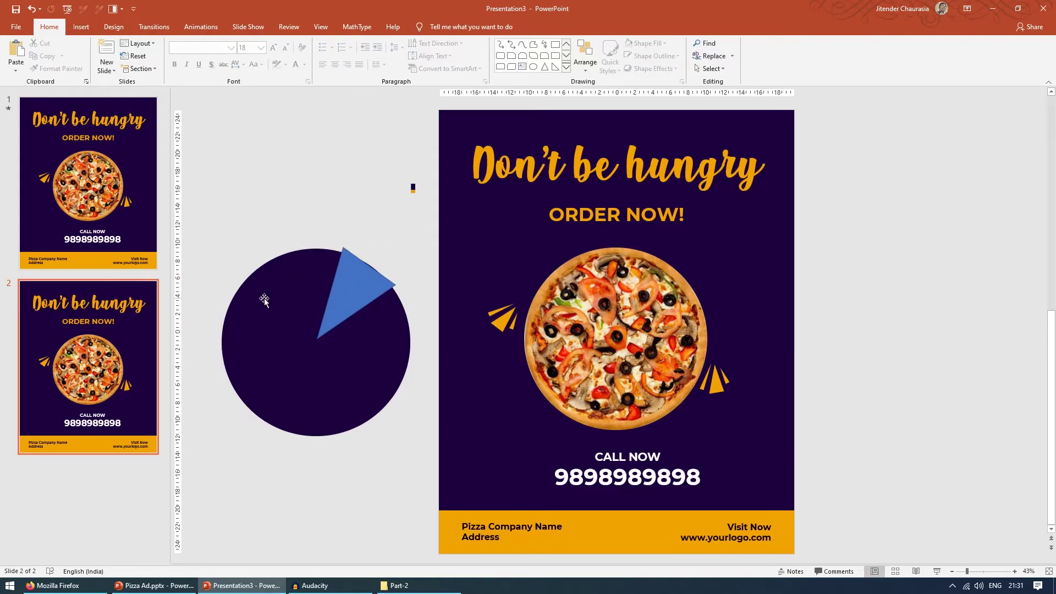
click(264, 300)
shift+click(361, 272)
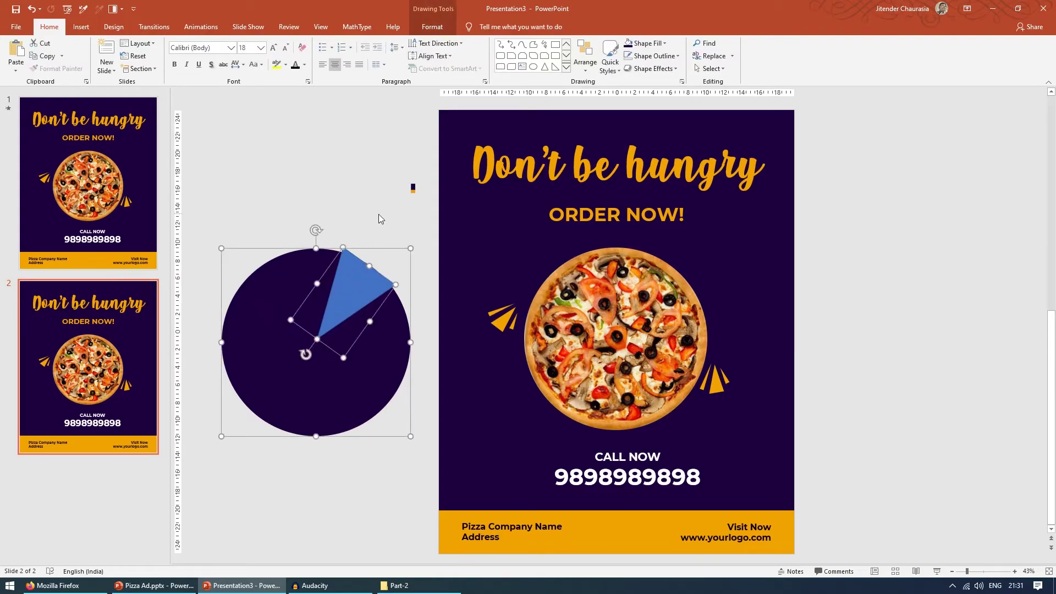
Subtract the triangle from the purple circle and place the cut circle over the pizza so that only one slice shows.
click(380, 225)
click(358, 288)
ctrl+scroll(374, 273, up, 2)
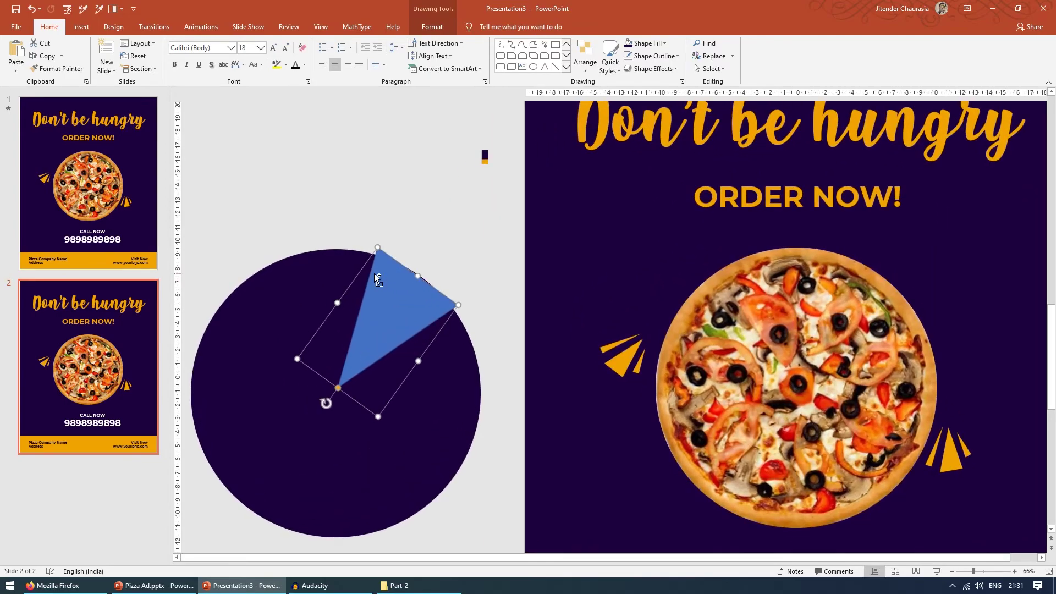
ctrl+scroll(374, 273, up, 3)
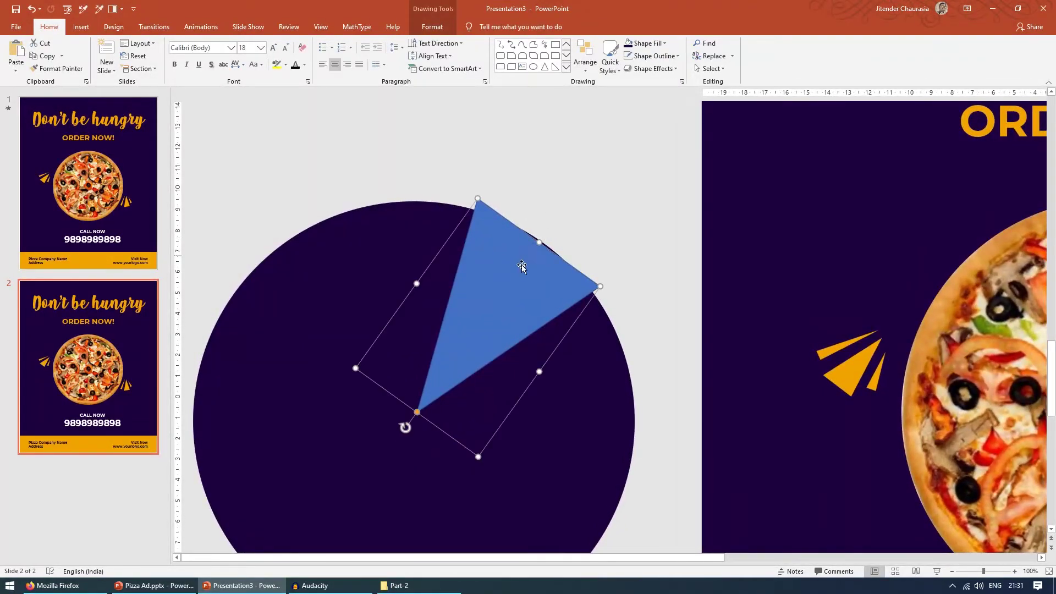
click(549, 213)
scroll(586, 216, down, 2)
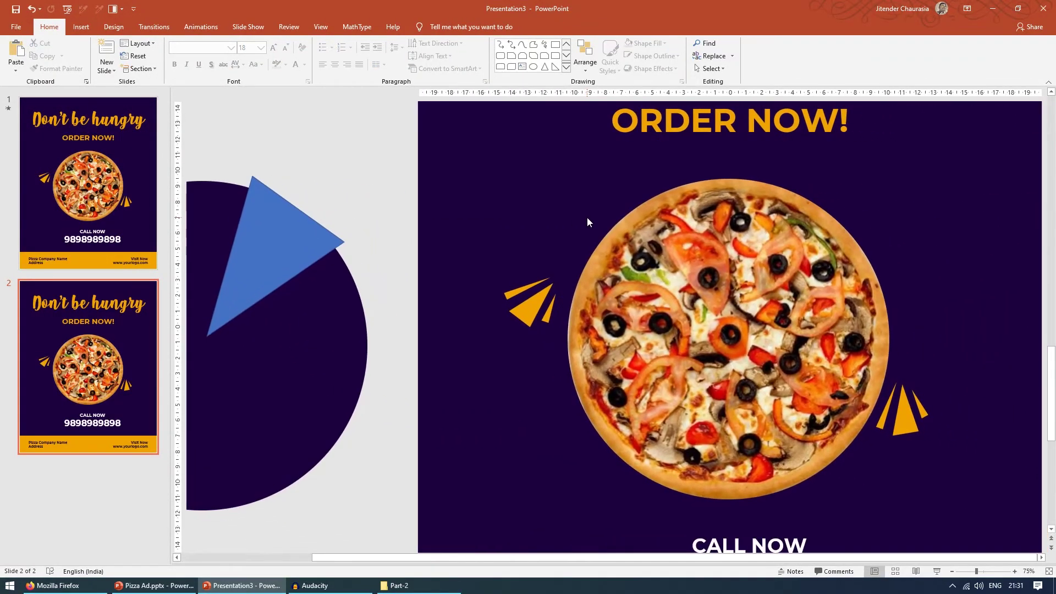
ctrl+scroll(331, 250, down, 1)
click(280, 260)
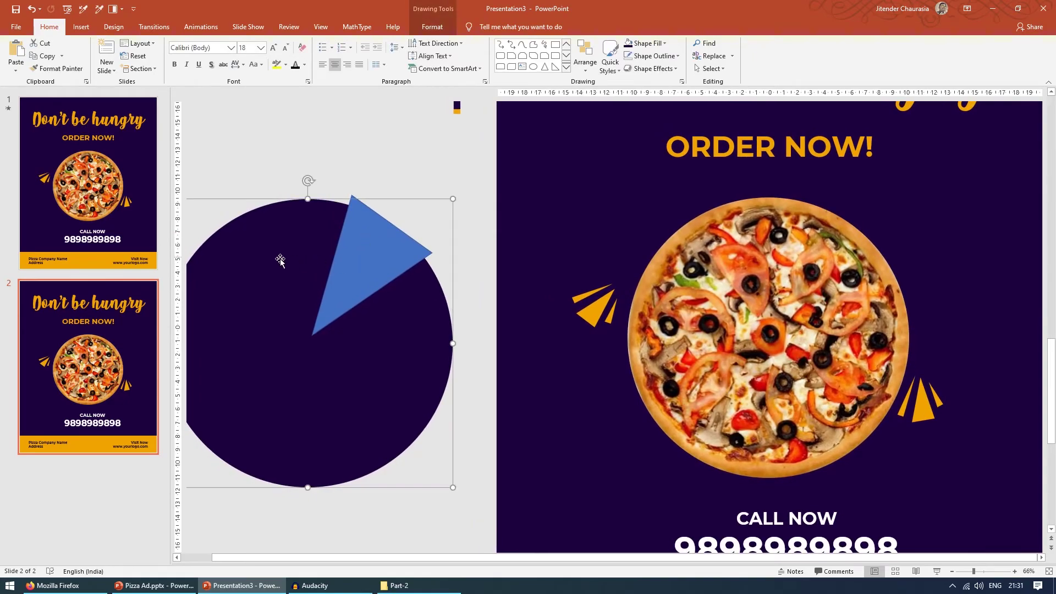
shift+click(369, 246)
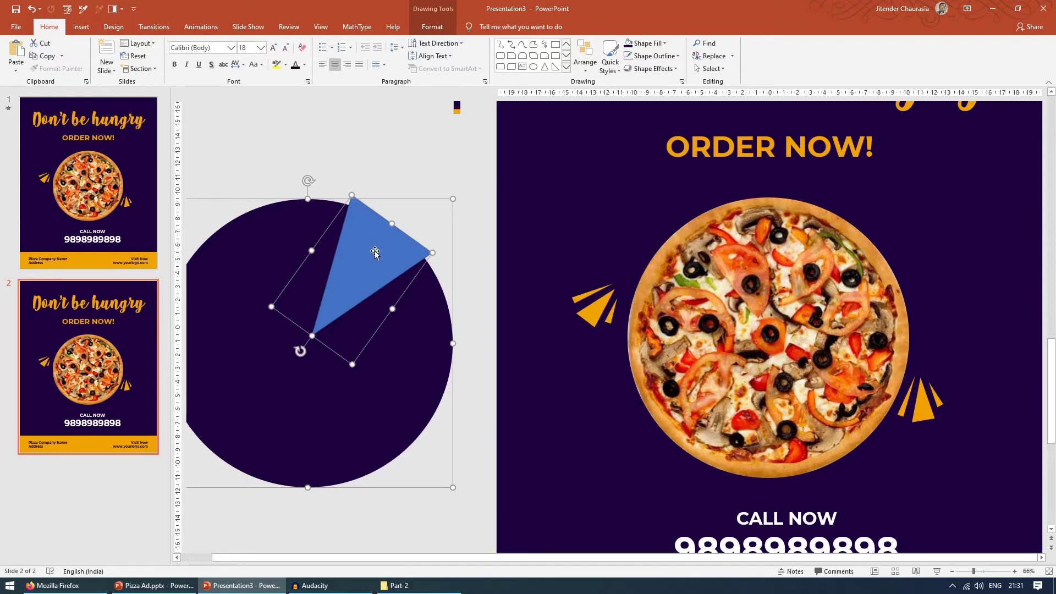
click(432, 27)
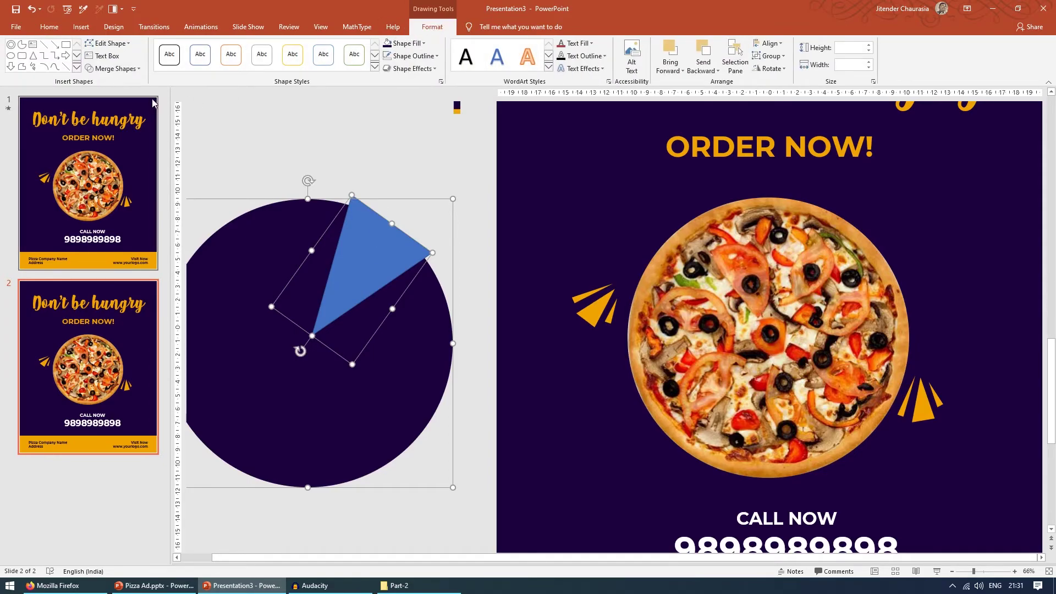
click(114, 68)
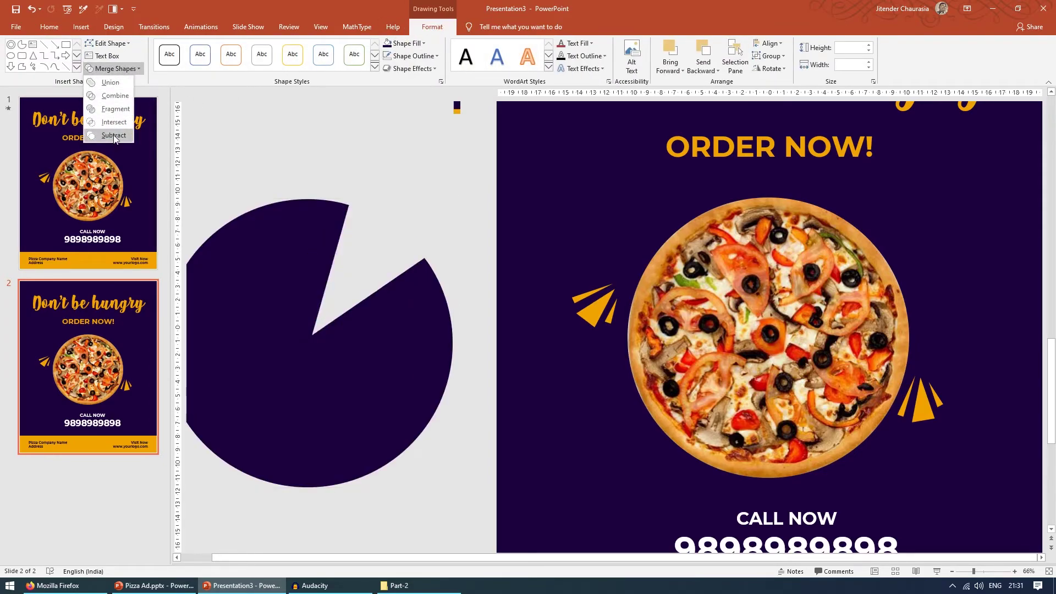
click(114, 135)
drag(309, 381, 726, 369)
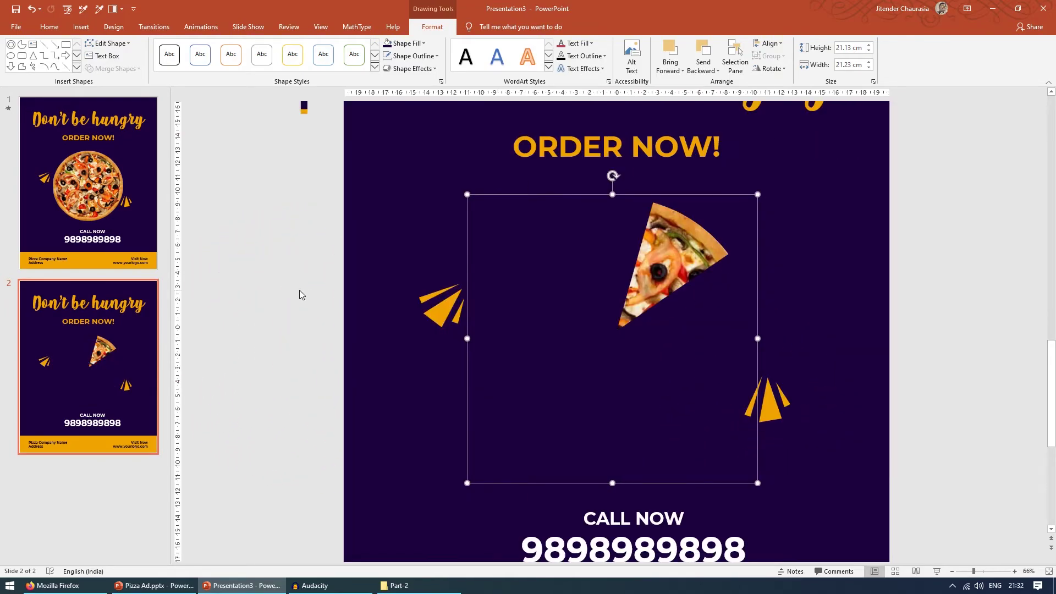
click(299, 292)
Add a Spin emphasis animation starting With Previous to the cut circle and preview it as a slide show.
click(565, 270)
click(201, 26)
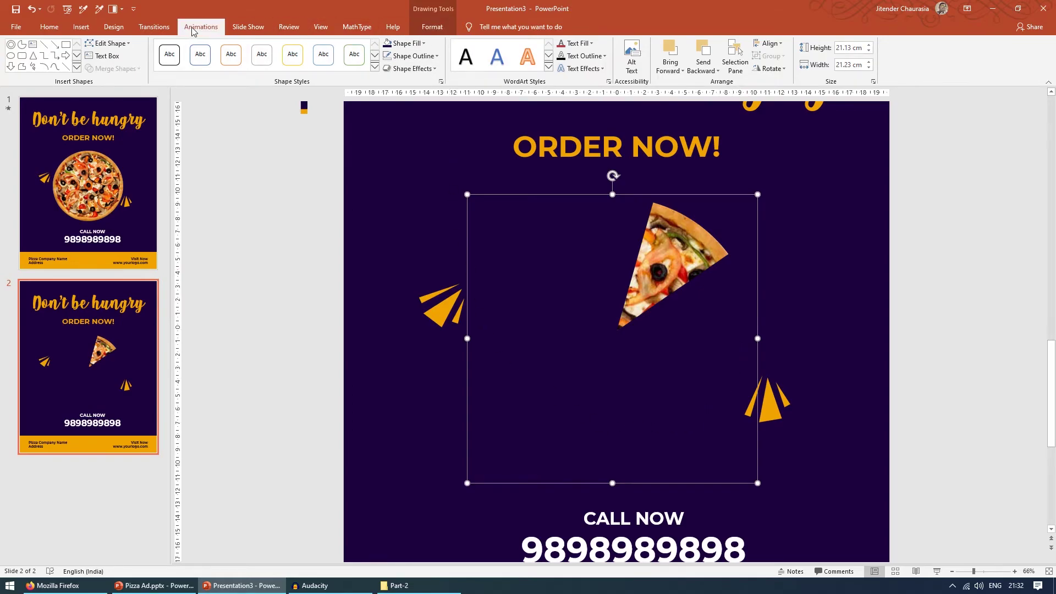
click(721, 68)
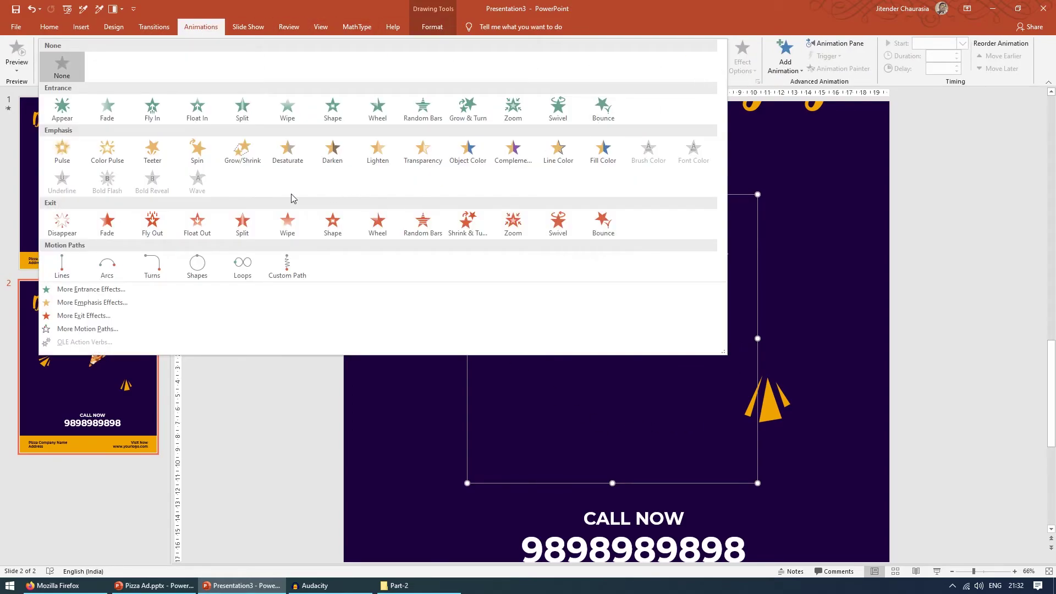
click(199, 153)
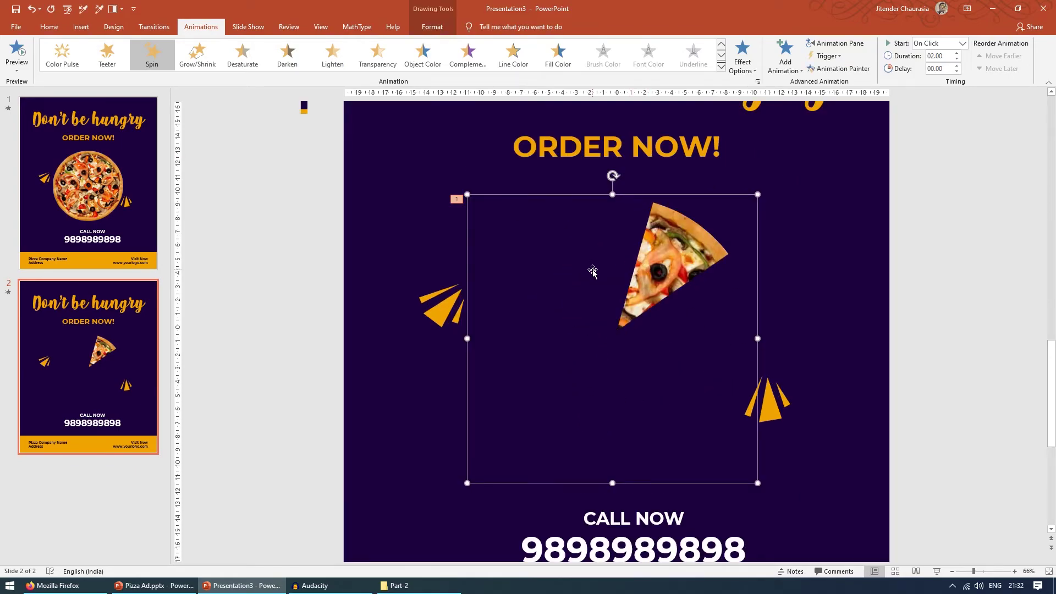
click(837, 44)
click(963, 44)
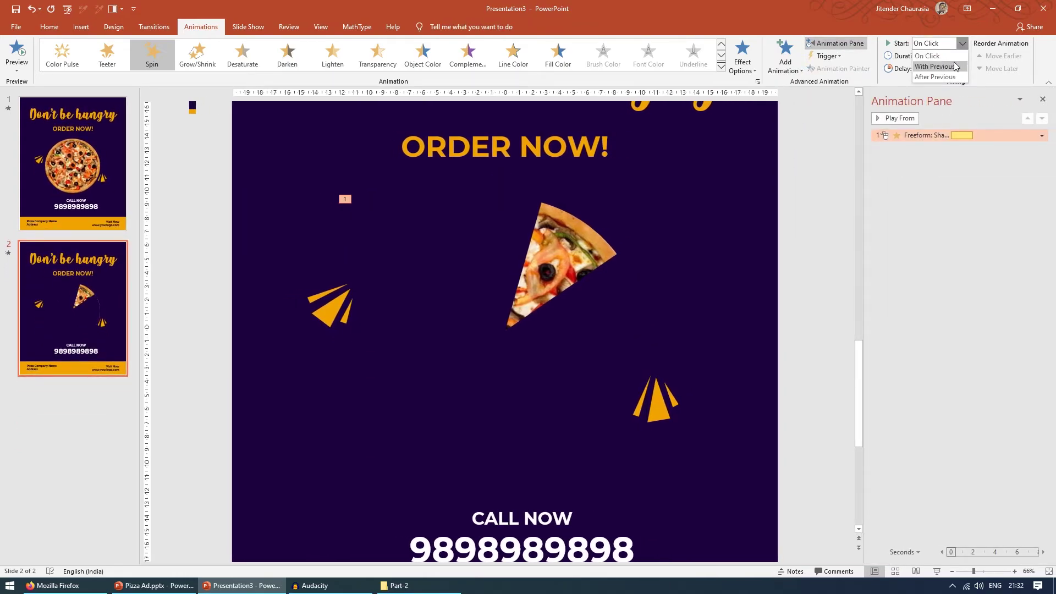
click(955, 67)
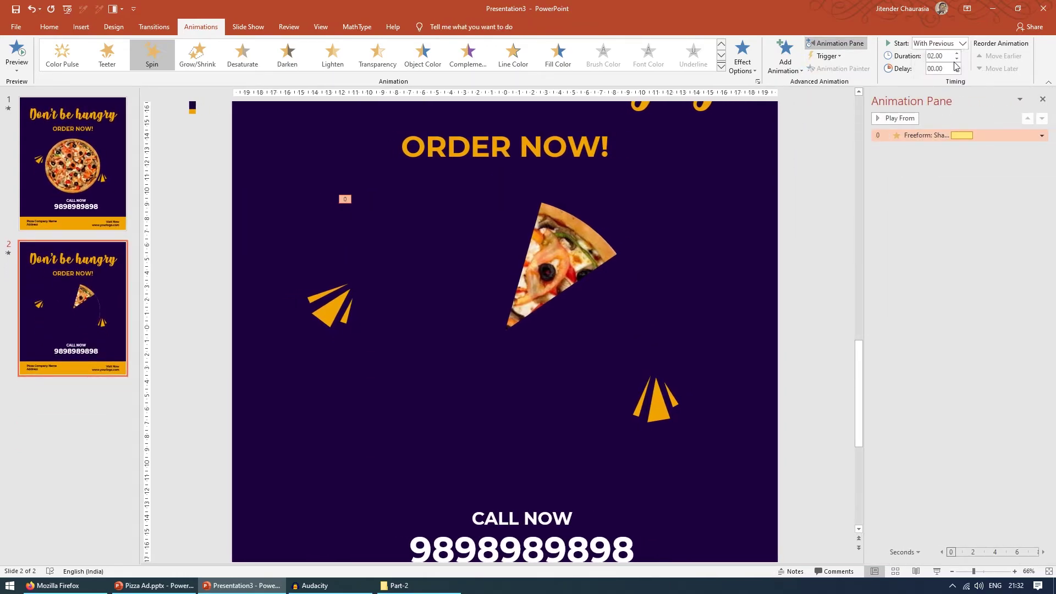
click(937, 571)
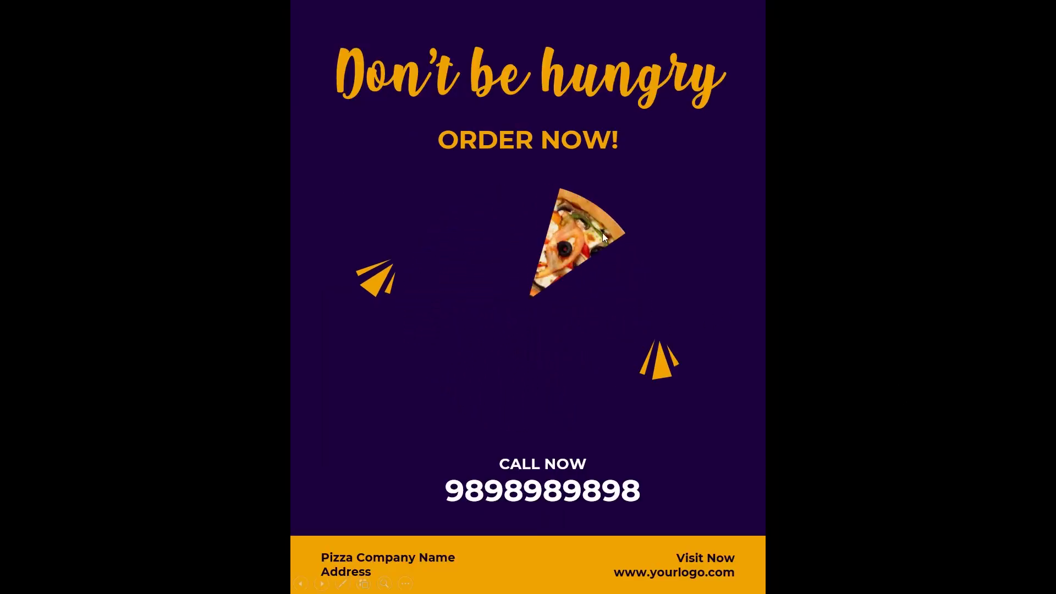
key(Escape)
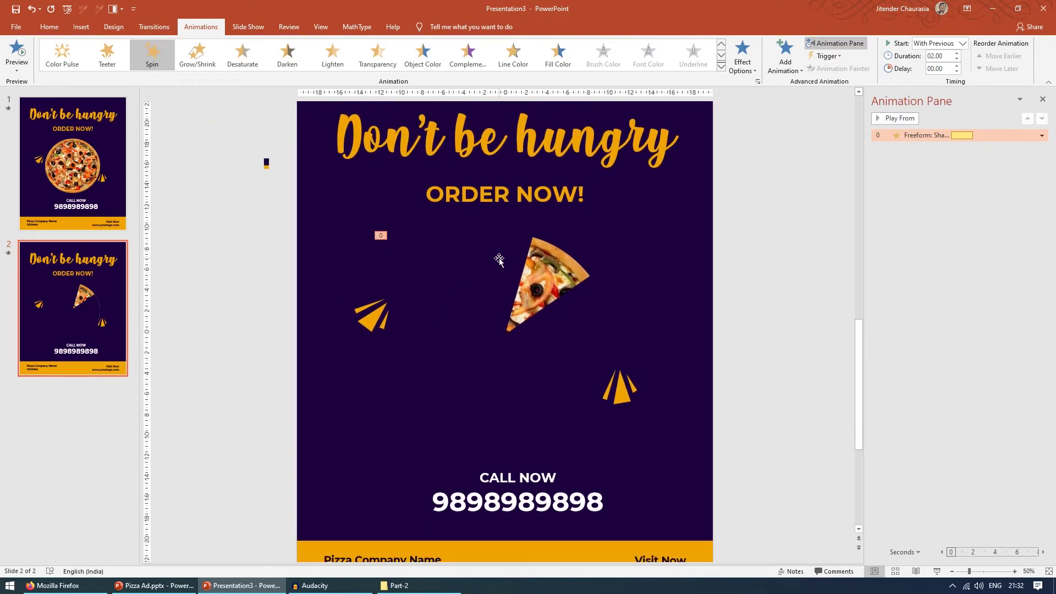
Add a Fade exit animation to the cut circle and set it to start After Previous.
click(785, 61)
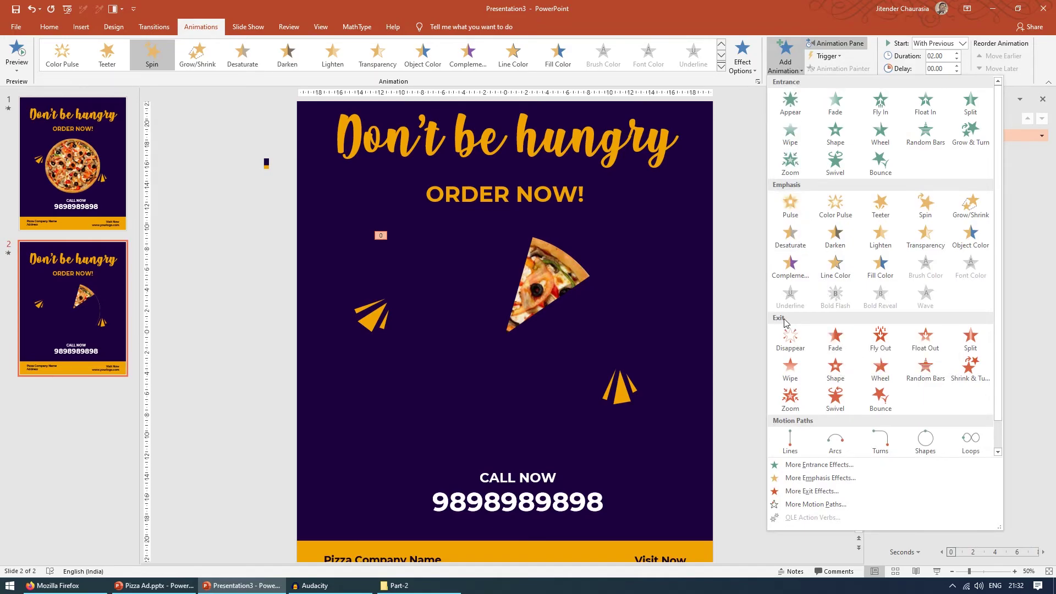
click(827, 338)
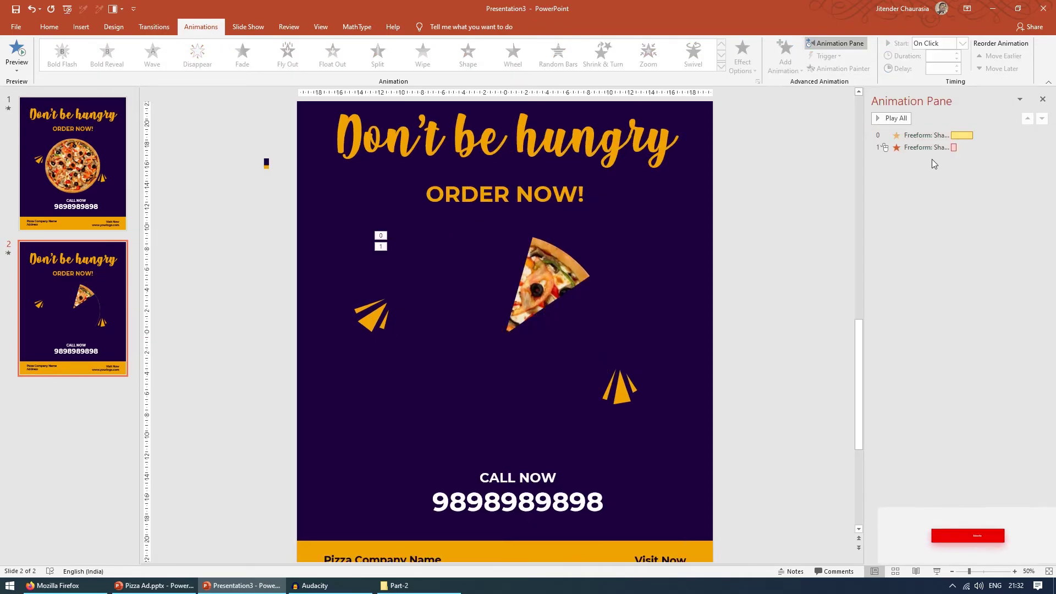
click(962, 43)
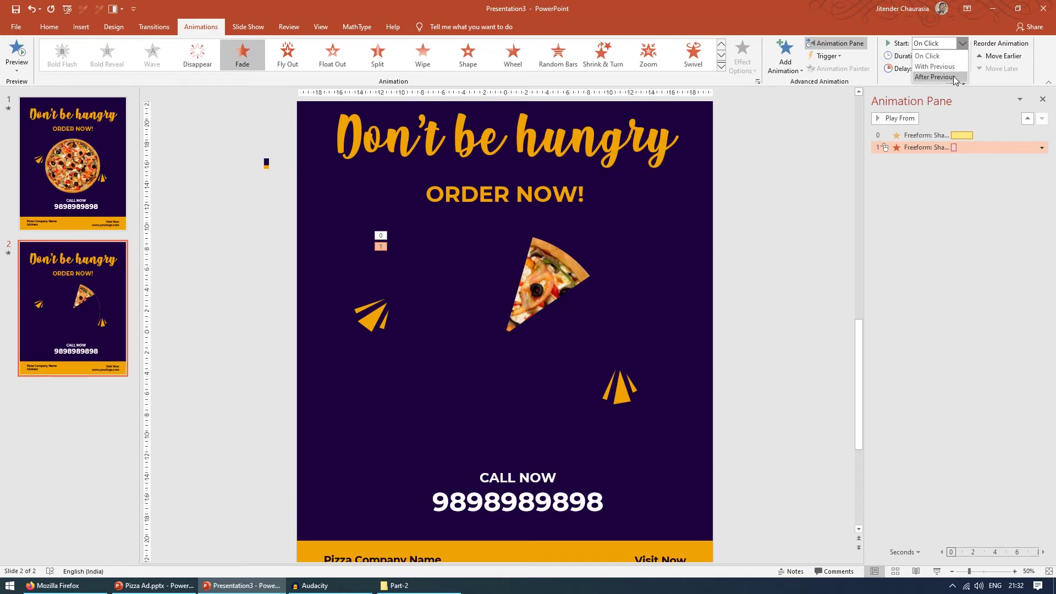
click(935, 77)
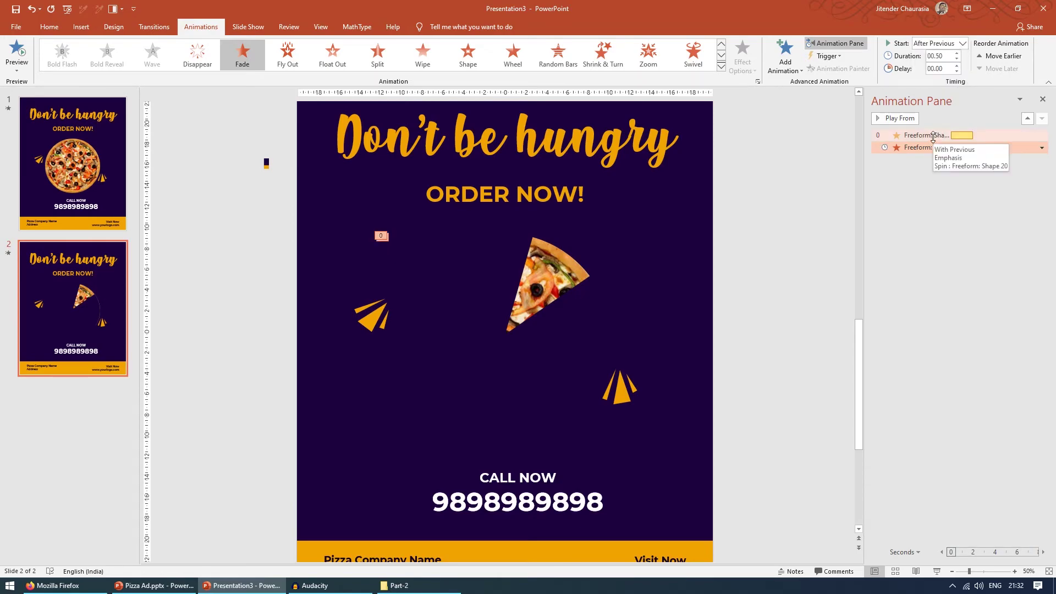
click(933, 135)
click(935, 147)
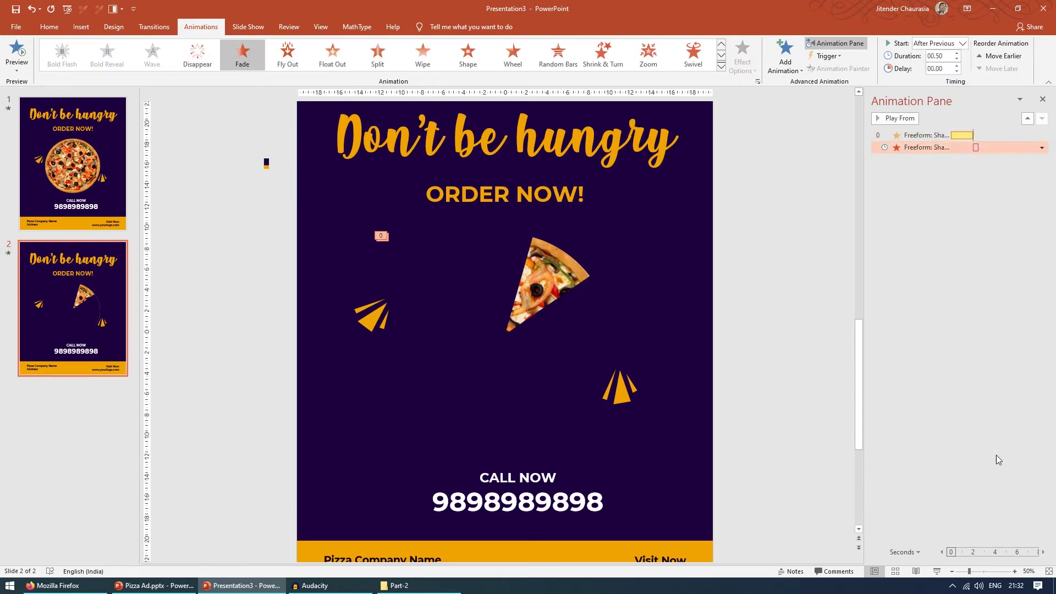
Play slide 2 as a slide show to check the pizza reveal and close the Animation Pane.
click(936, 572)
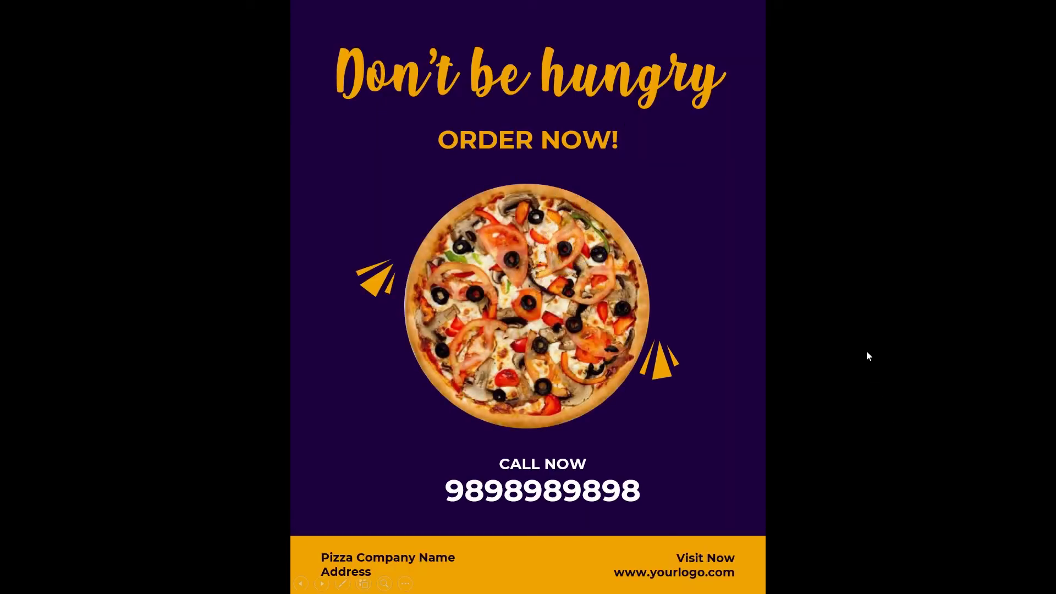
key(Escape)
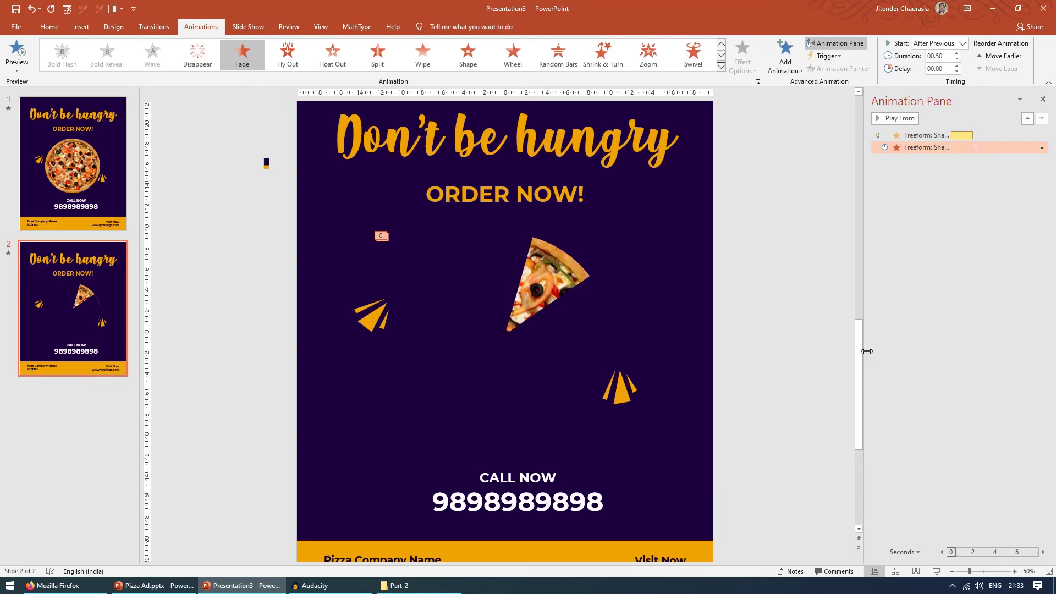
click(275, 137)
click(1043, 100)
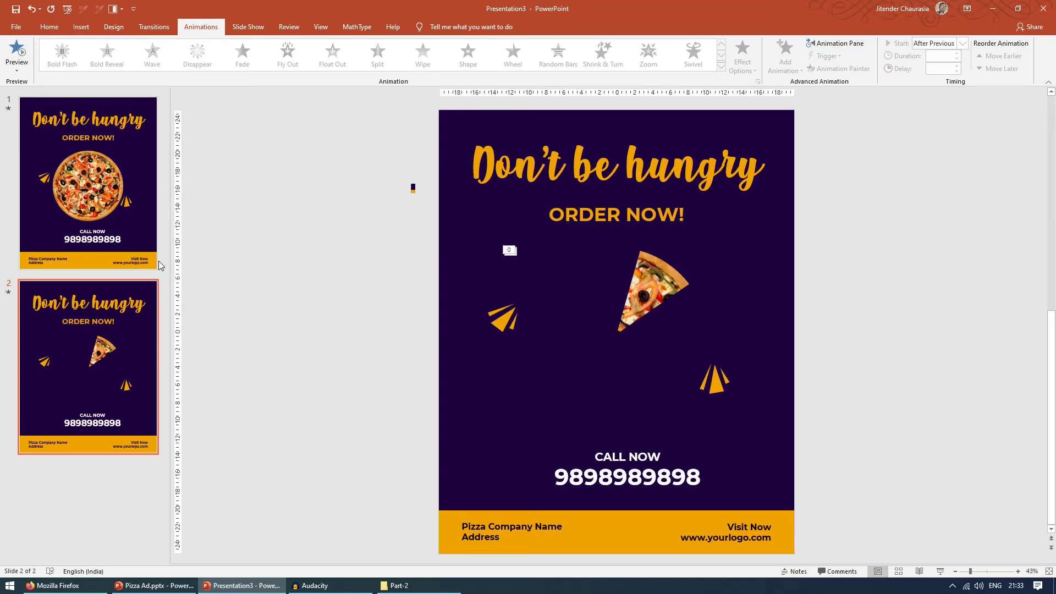
Hide slide 2 from the slide show and select slide 1.
click(134, 158)
click(125, 338)
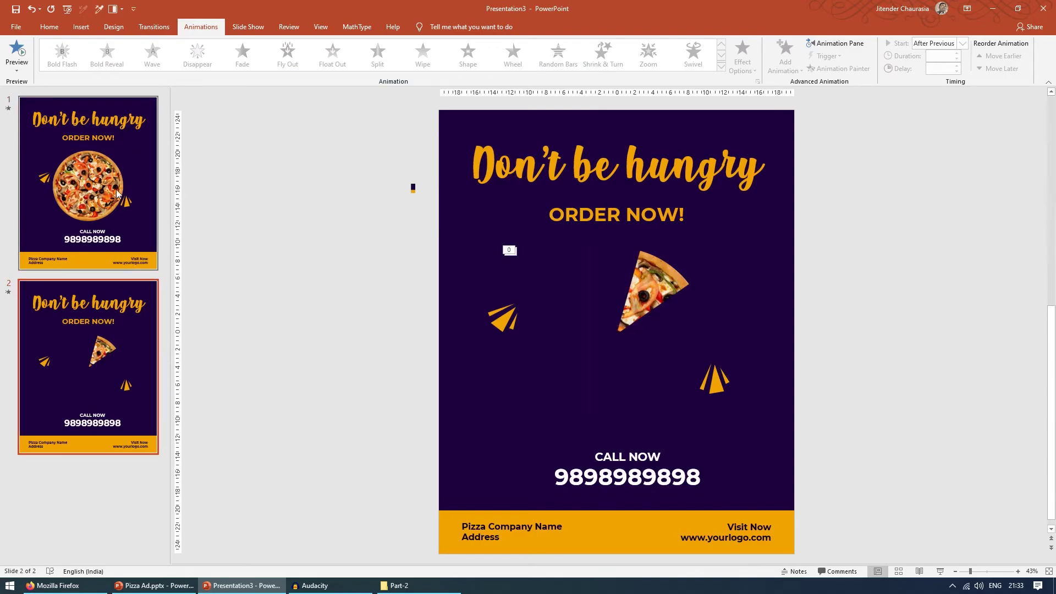
click(119, 160)
right_click(127, 301)
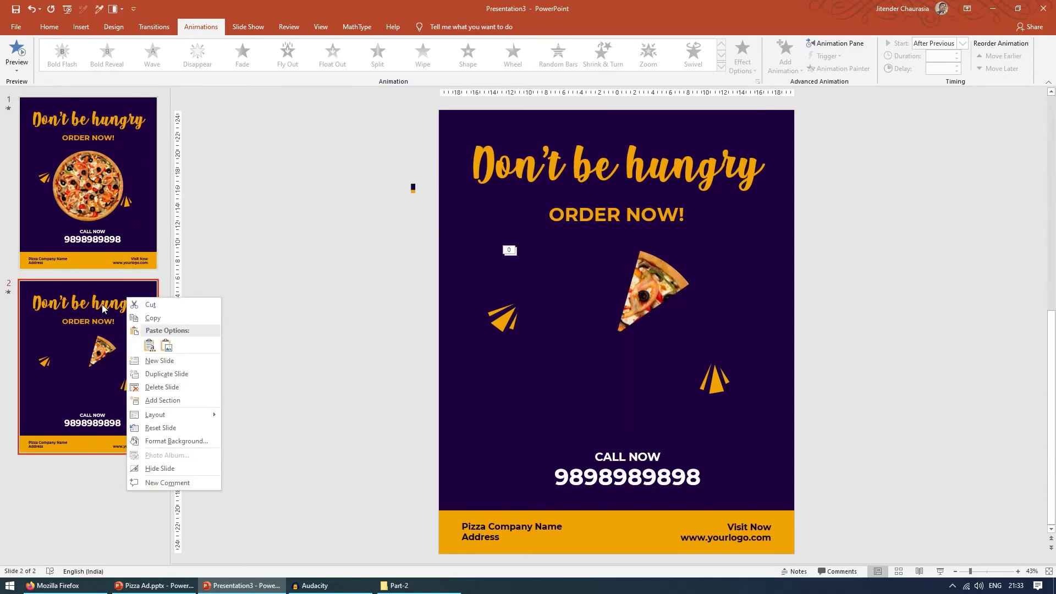
click(132, 309)
right_click(132, 309)
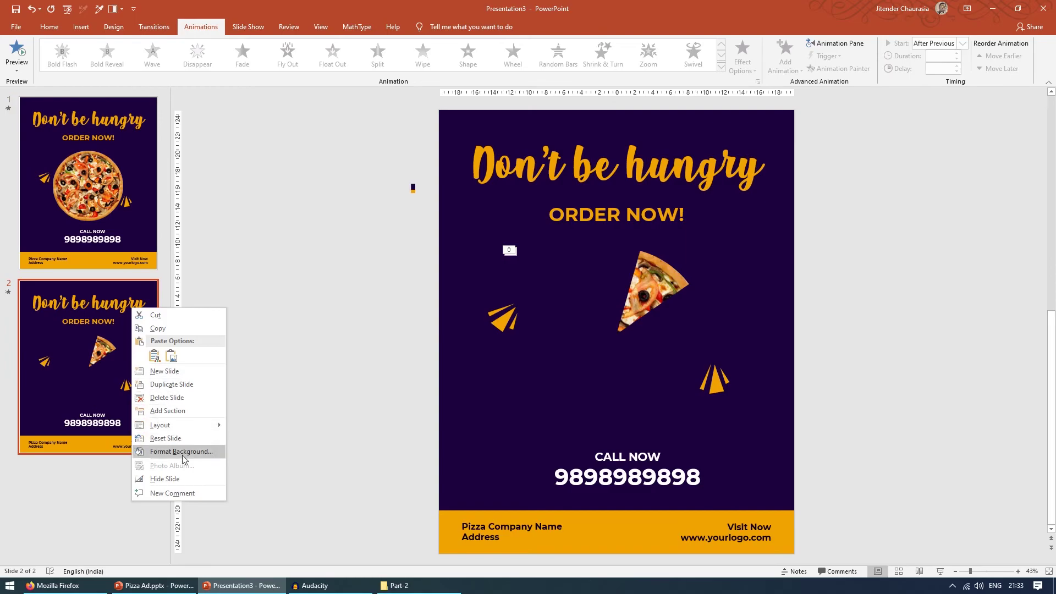
click(165, 479)
click(138, 220)
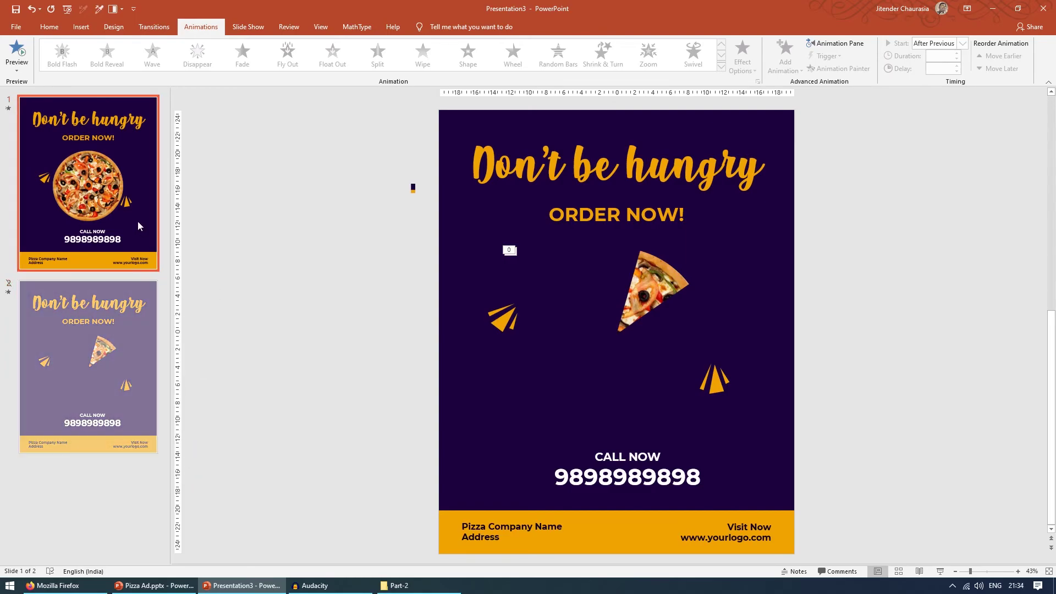
Export the presentation as an MP4 video named Examle-1.mp4 in the Part-2 folder.
click(16, 27)
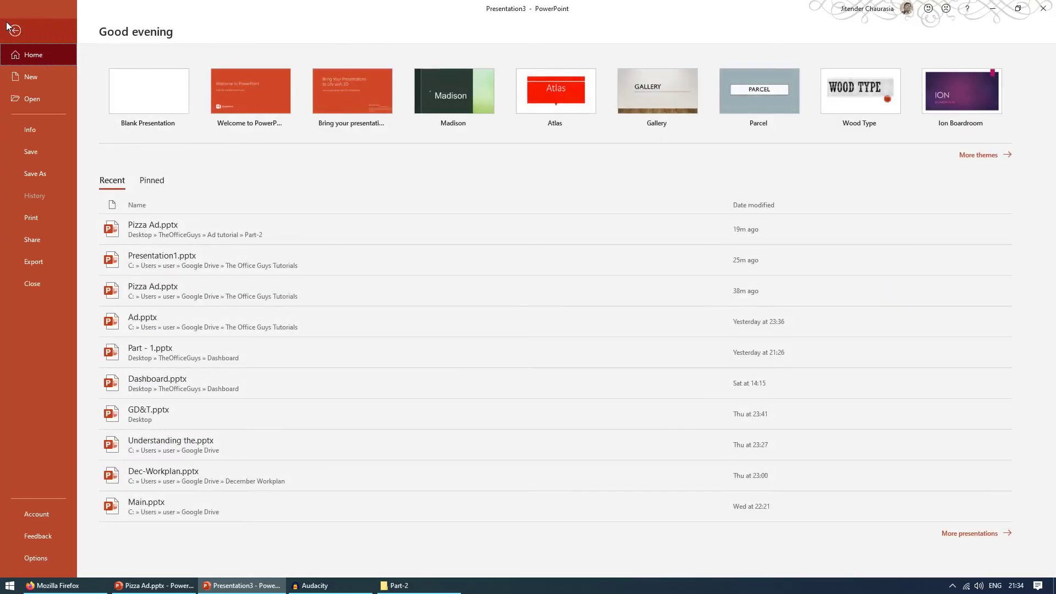
click(38, 266)
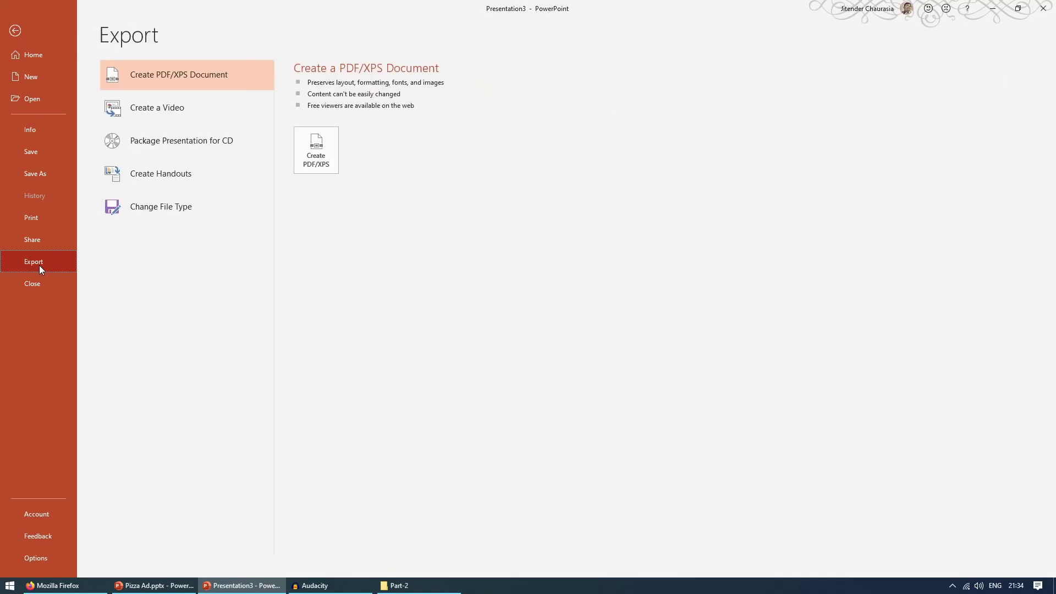
click(159, 108)
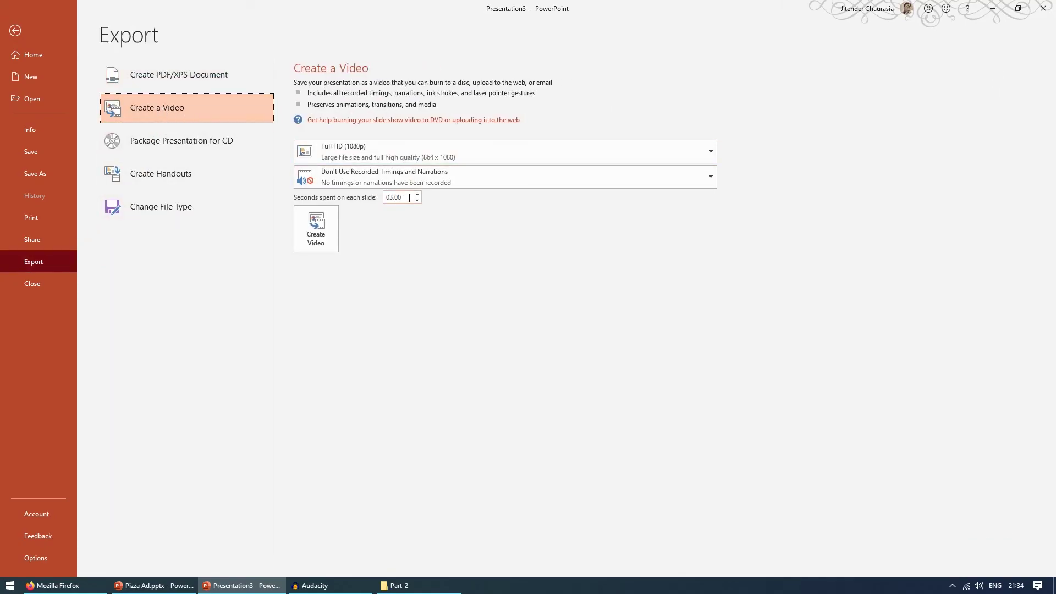
click(316, 228)
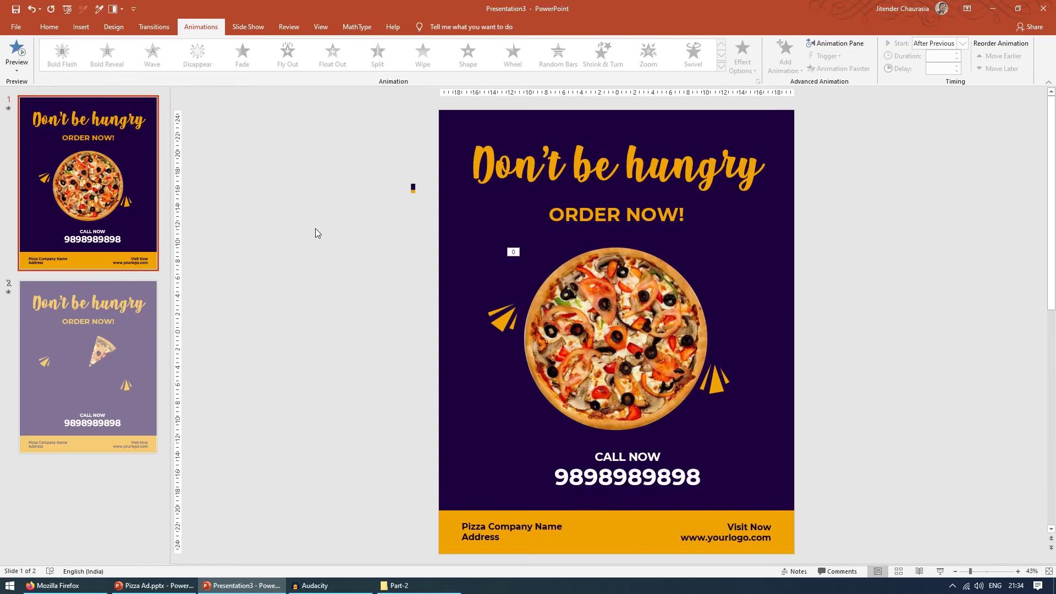
drag(199, 285, 136, 286)
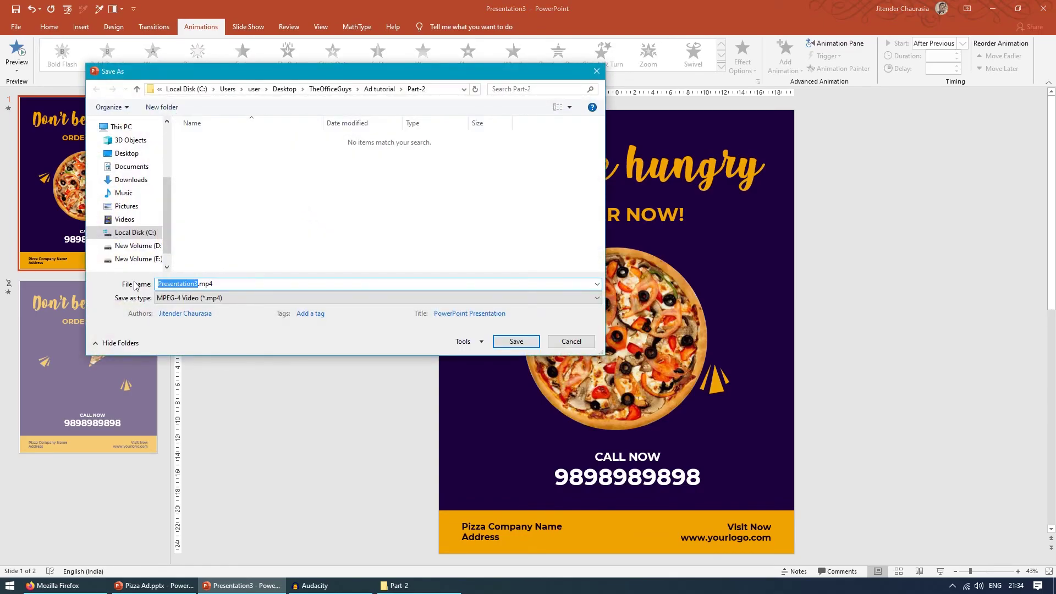
text(E)
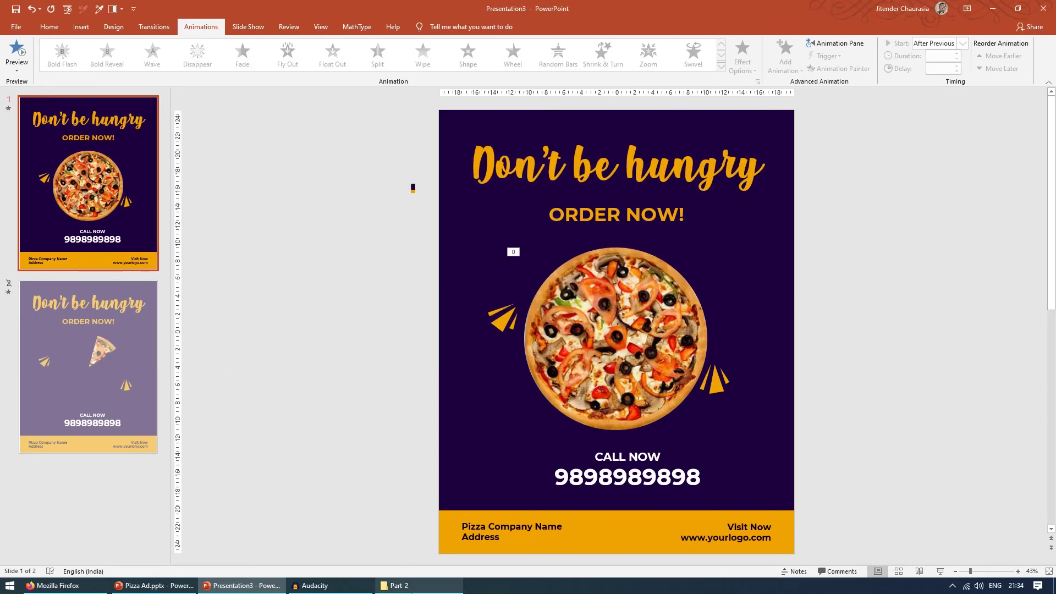
Switch to the Part-2 folder in File Explorer and play the exported video Examle-1.mp4.
click(420, 588)
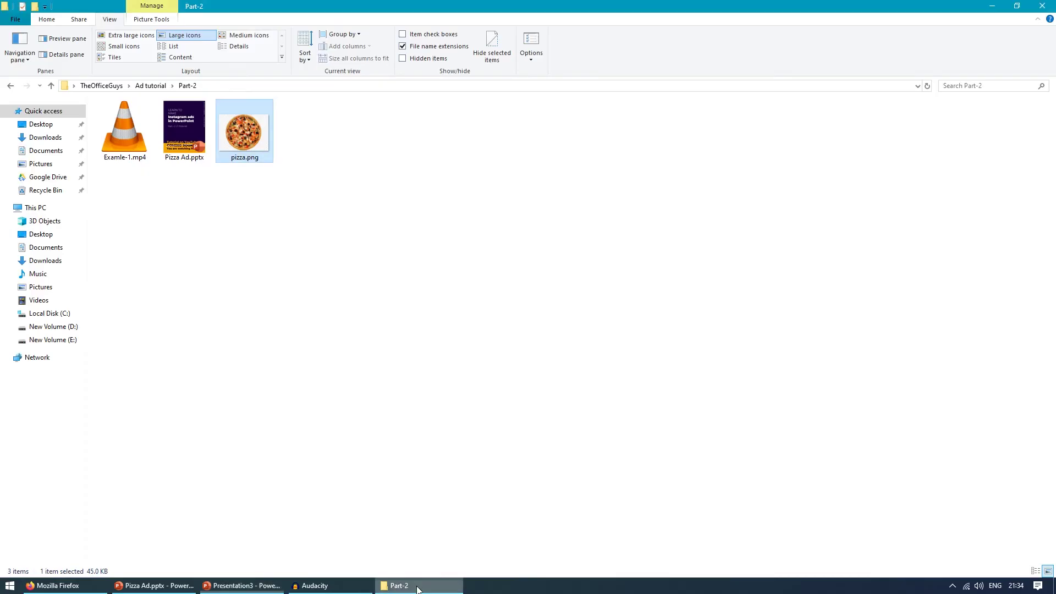
click(236, 246)
double_click(141, 129)
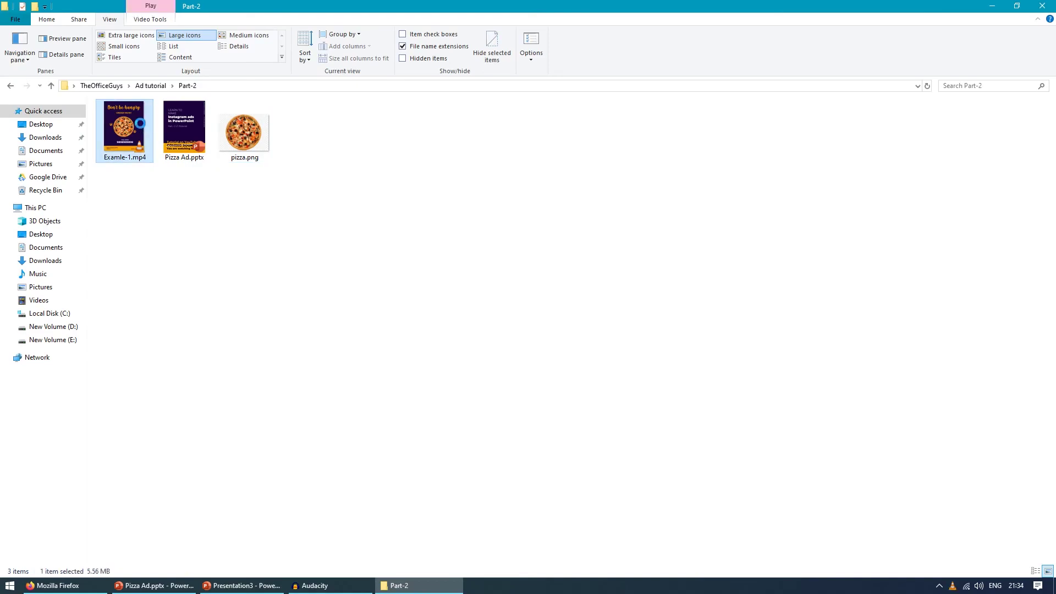